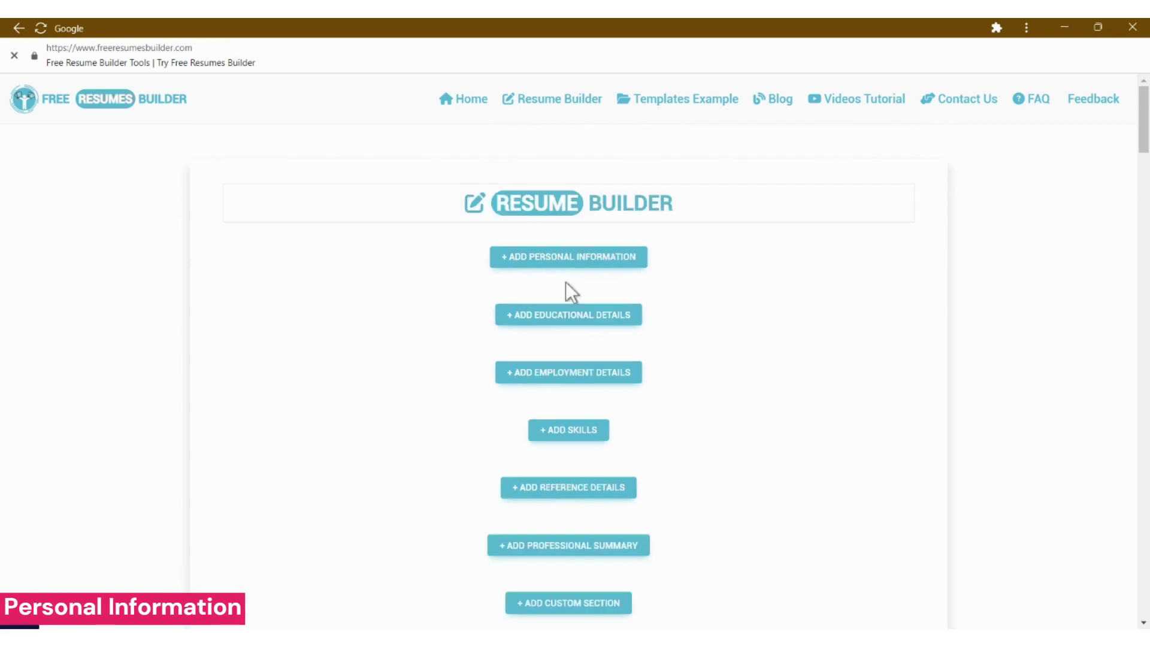
- Expand the Personal Information section and dismiss the advertisement covering the form
{"action": "key", "text": "Return"}
{"action": "left_click", "coordinate": [5, 520]}
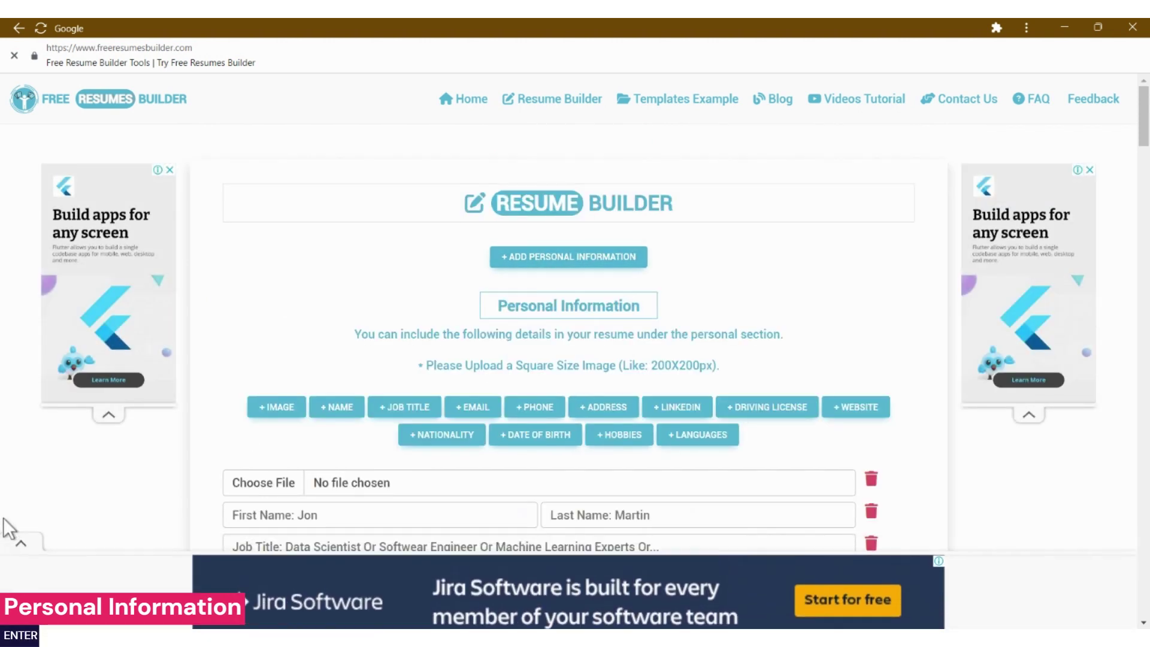
- Upload 125X125.jpeg as the resume photo and enter the first and last name
{"action": "left_click", "coordinate": [334, 482]}
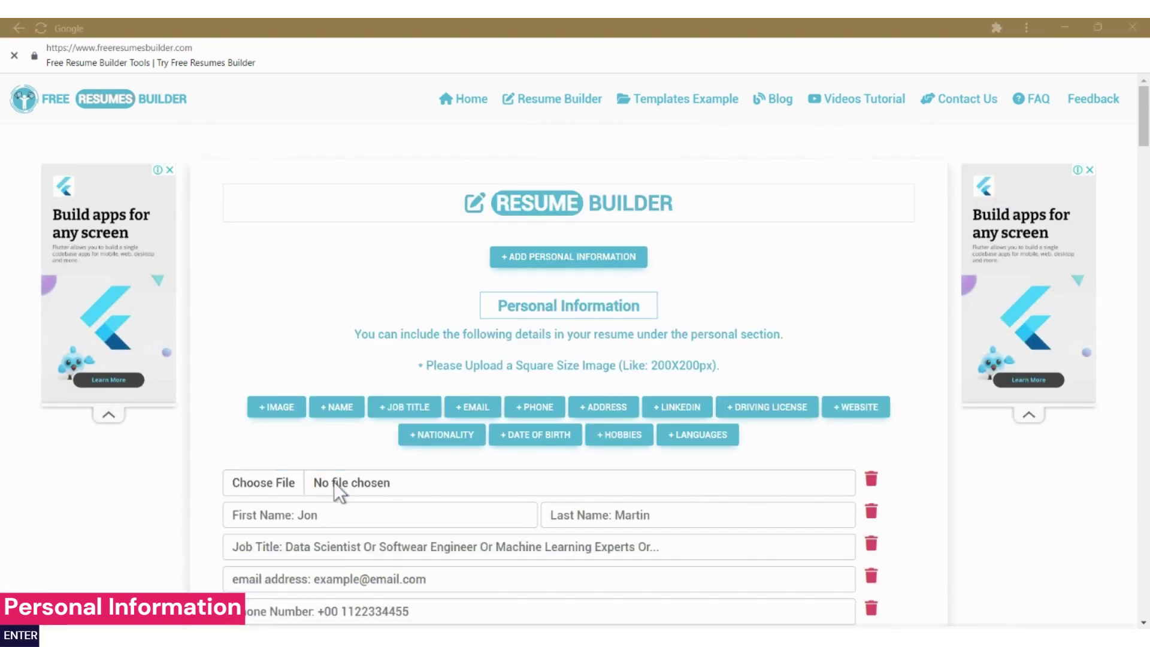
{"action": "double_click", "coordinate": [691, 149]}
{"action": "left_click", "coordinate": [346, 527]}
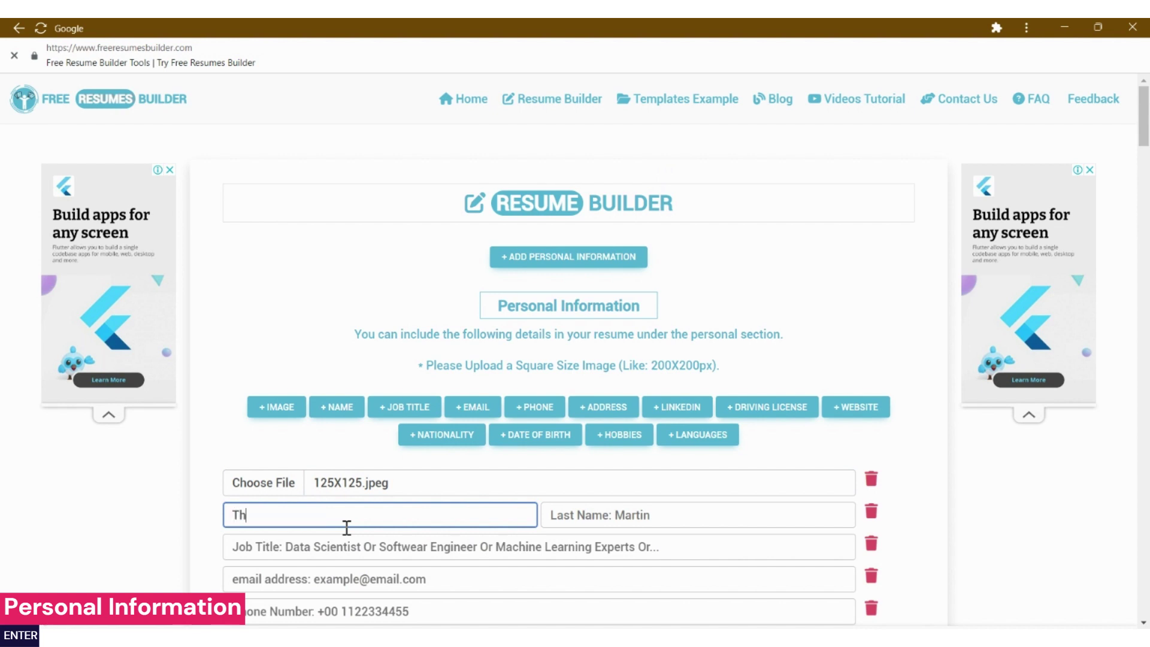
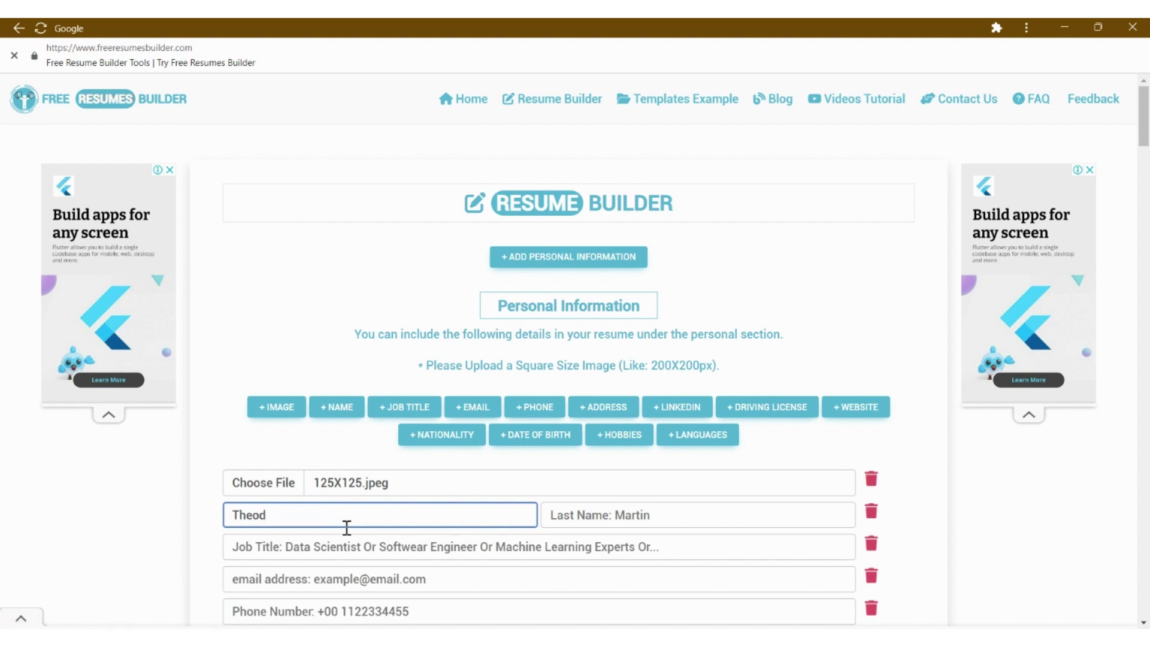
{"action": "key", "text": "Tab"}
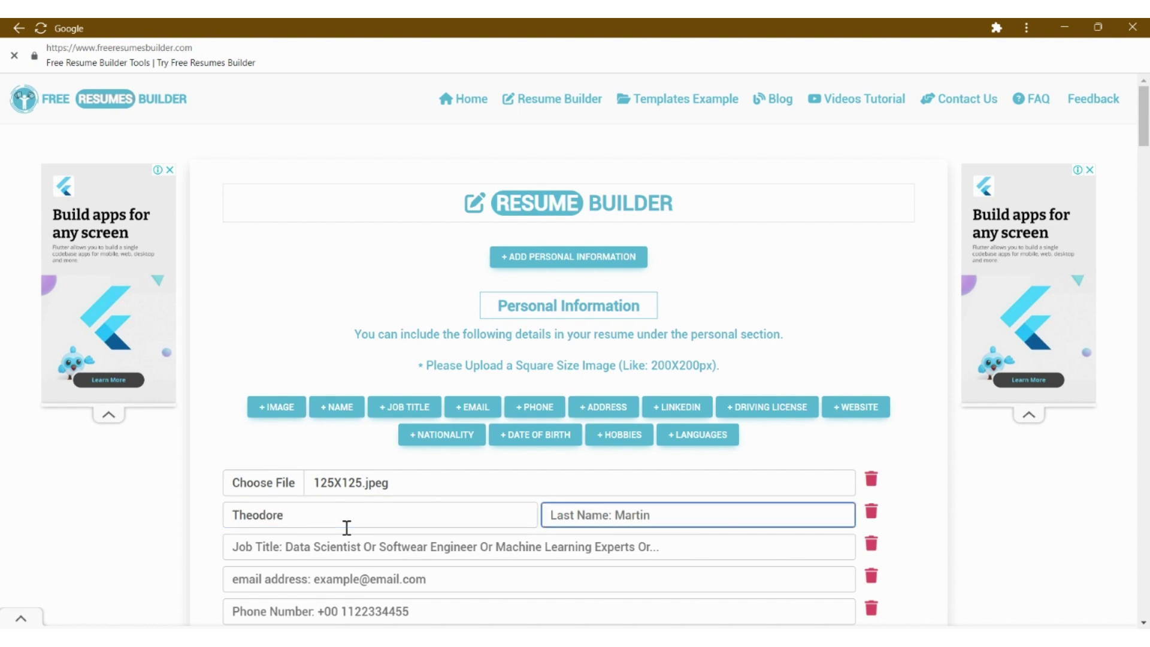
- Enter the Graphic Design job title, then the email, phone number, city and LinkedIn profile
{"action": "left_click", "coordinate": [339, 556]}
{"action": "type", "text": "Gra"}
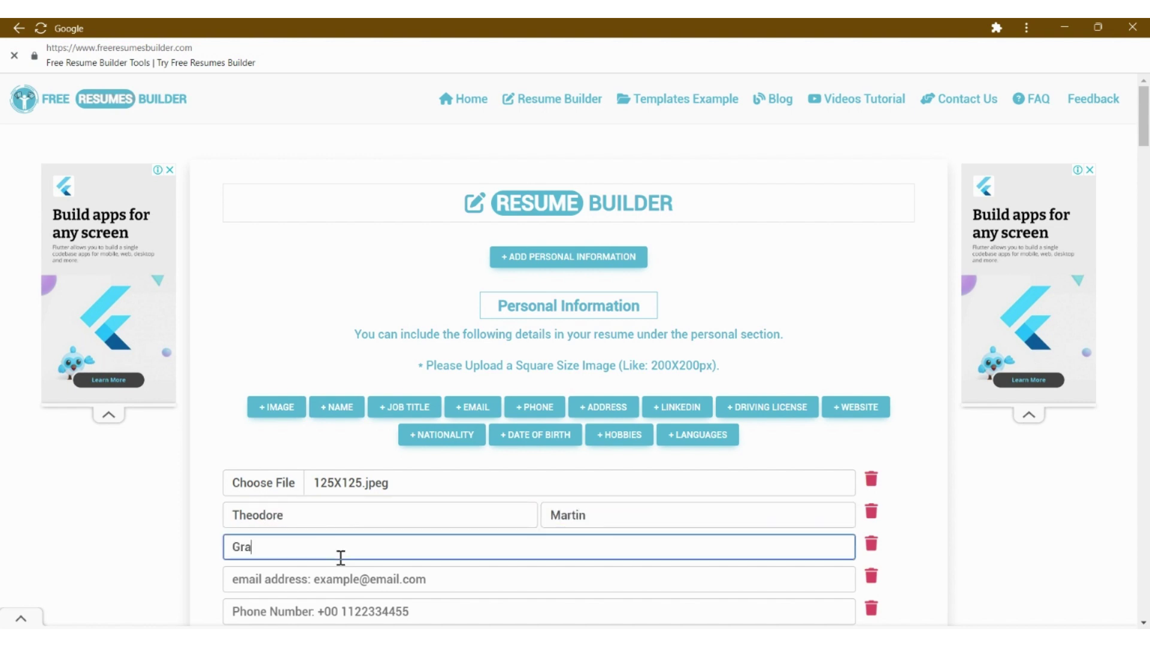
{"action": "type", "text": "phic Designer"}
{"action": "key", "text": "Tab"}
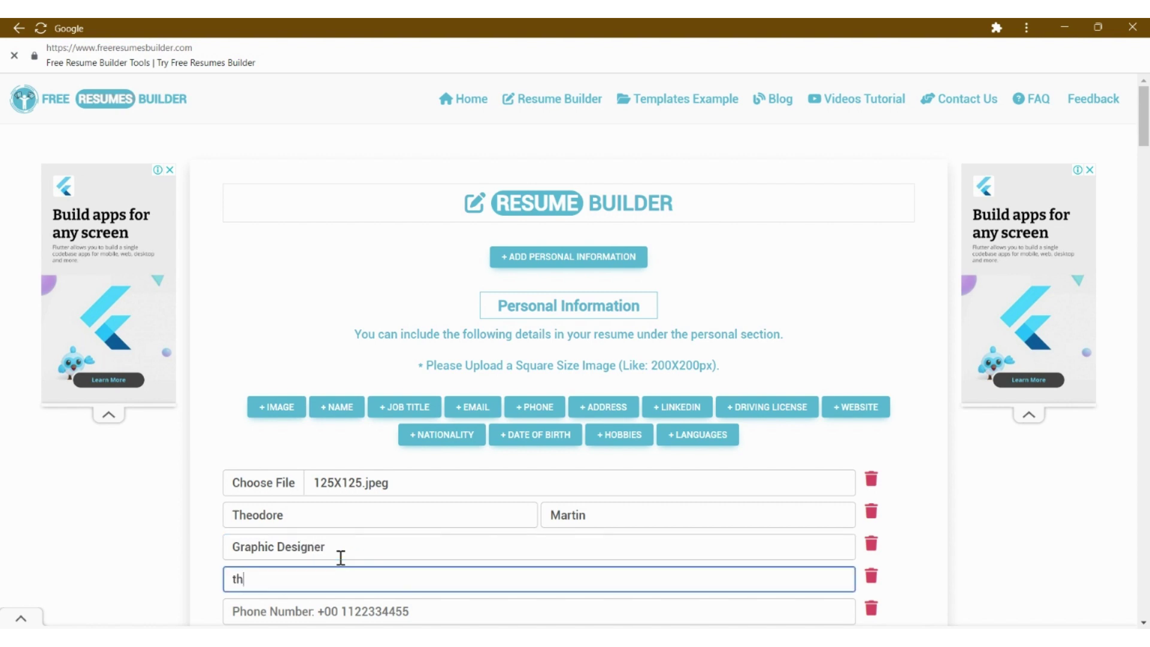
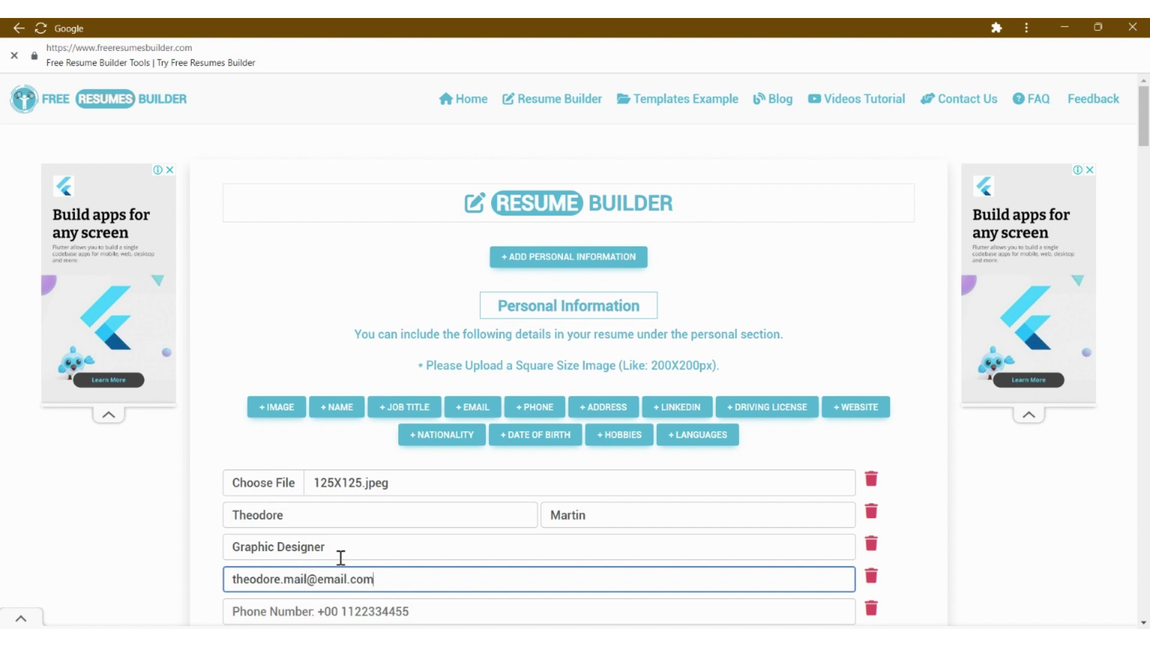
{"action": "key", "text": "Tab"}
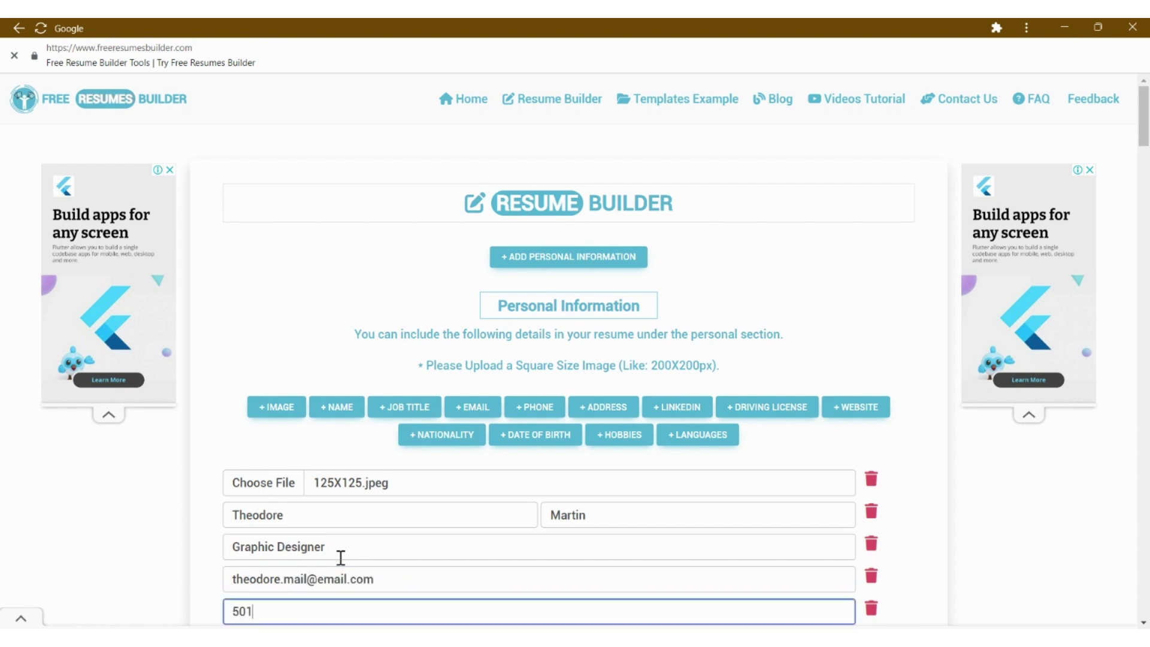
{"action": "key", "text": "Tab"}
{"action": "type", "text": "Denv"}
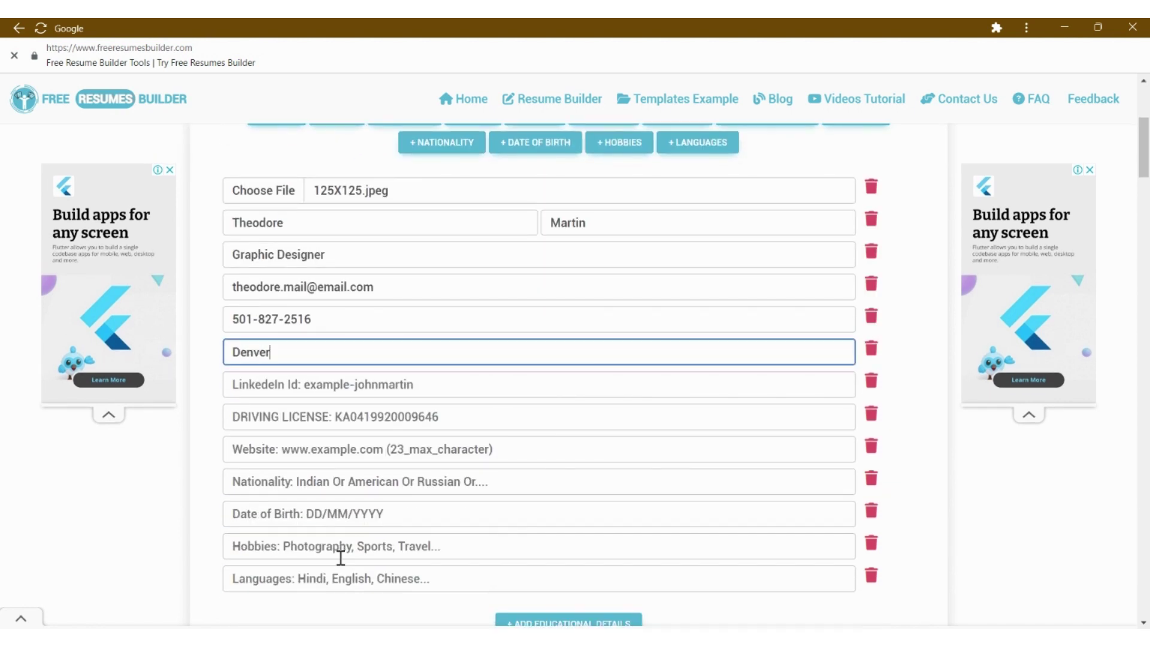
{"action": "type", "text": "er, CO"}
{"action": "key", "text": "Tab"}
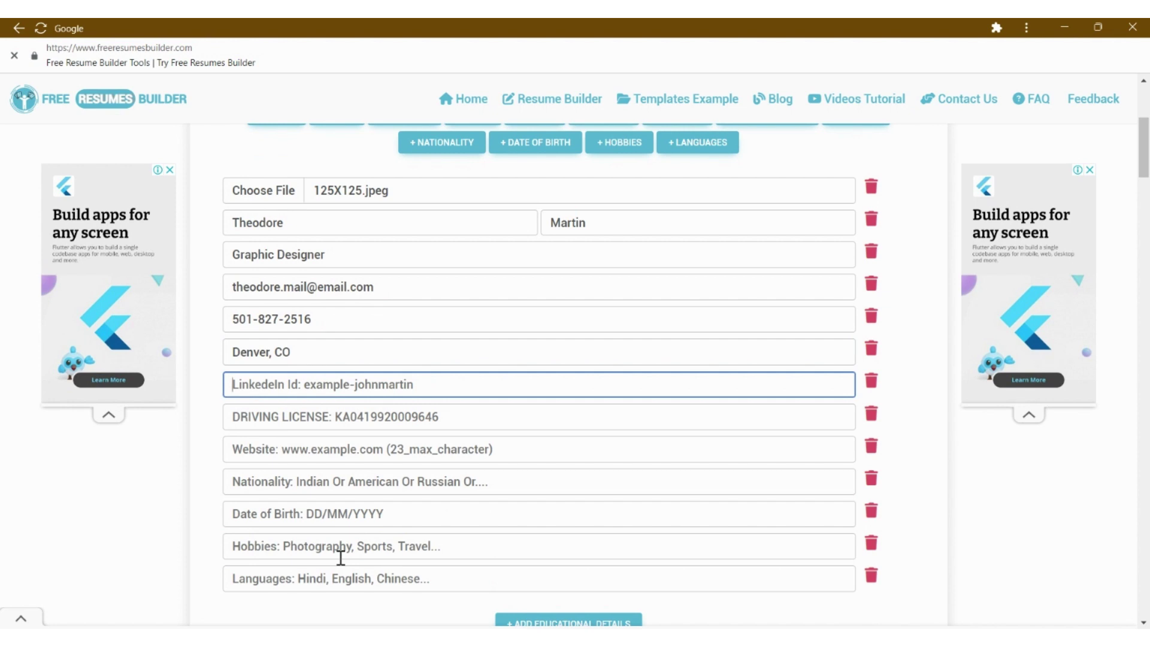
{"action": "type", "text": "linkedi"}
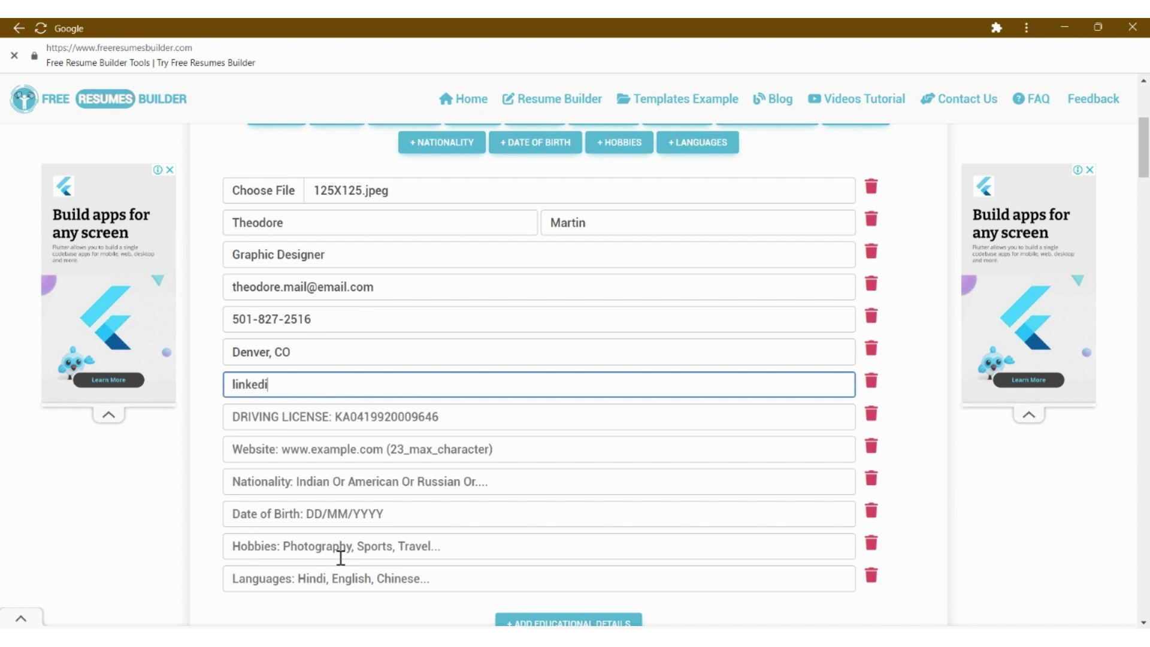
{"action": "type", "text": "n.com/in/theor"}
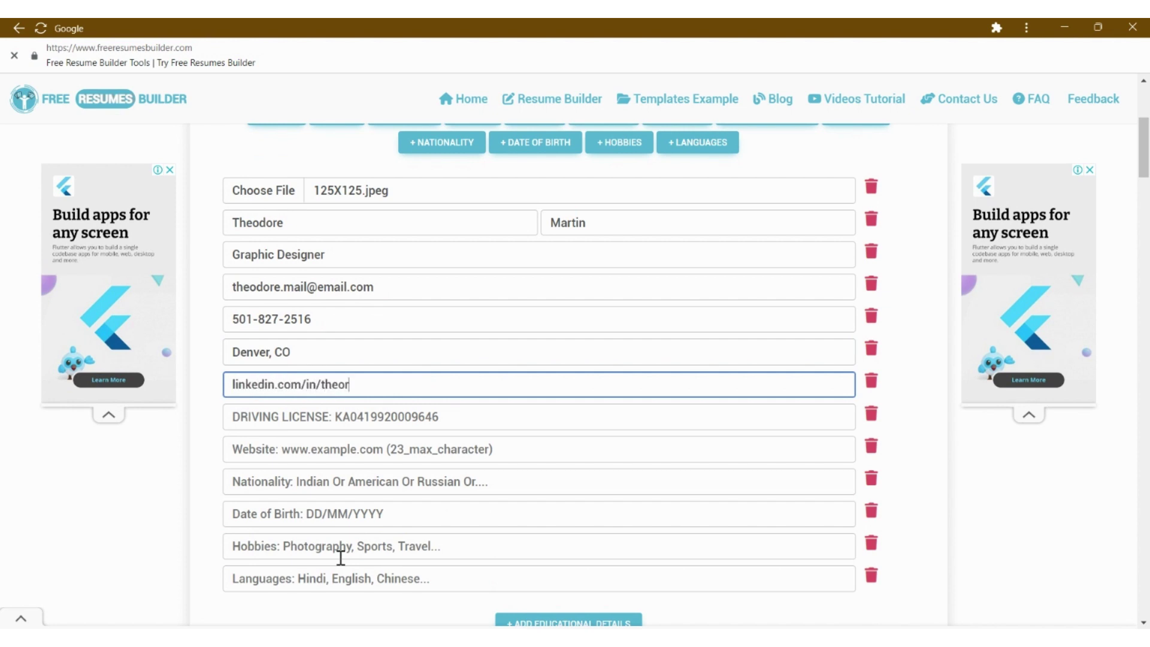
{"action": "type", "text": "dore"}
- Delete the unused driving license, website, nationality, birth date, languages and hobbies rows, then add education details
{"action": "key", "text": "Tab"}
{"action": "key", "text": "Tab"}
{"action": "key", "text": "Tab"}
{"action": "key", "text": "Return"}
{"action": "key", "text": "Tab"}
{"action": "key", "text": "Tab"}
{"action": "key", "text": "Return"}
{"action": "key", "text": "Tab"}
{"action": "key", "text": "Tab"}
{"action": "key", "text": "Return"}
{"action": "key", "text": "Tab"}
{"action": "key", "text": "Tab"}
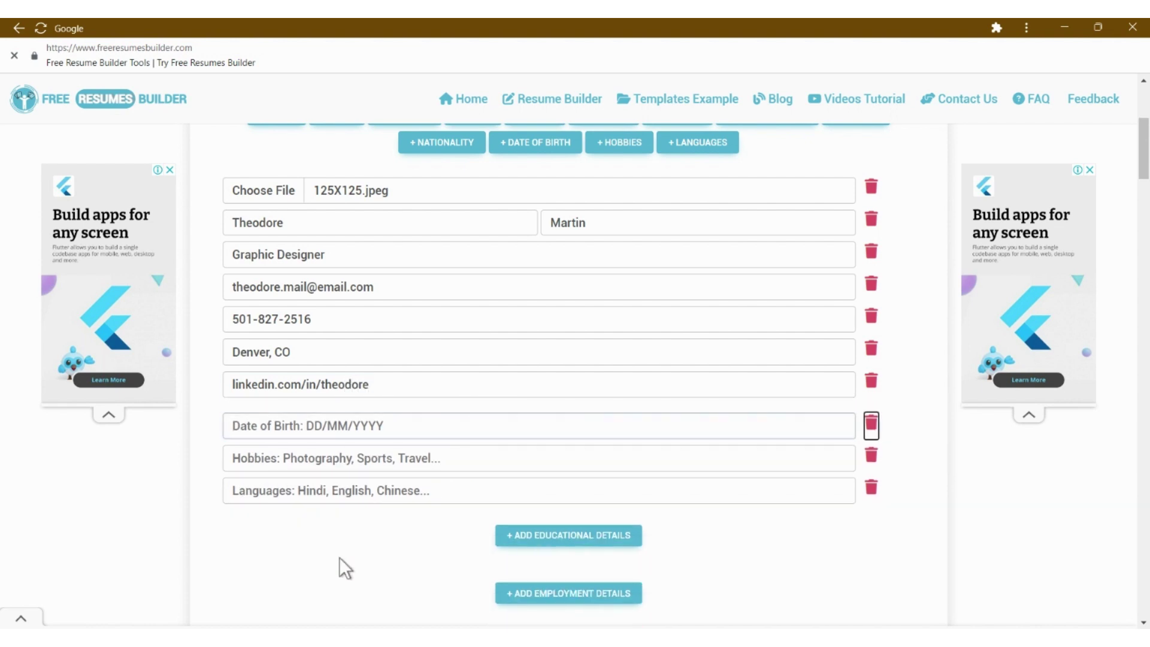
{"action": "key", "text": "Return"}
{"action": "key", "text": "Tab"}
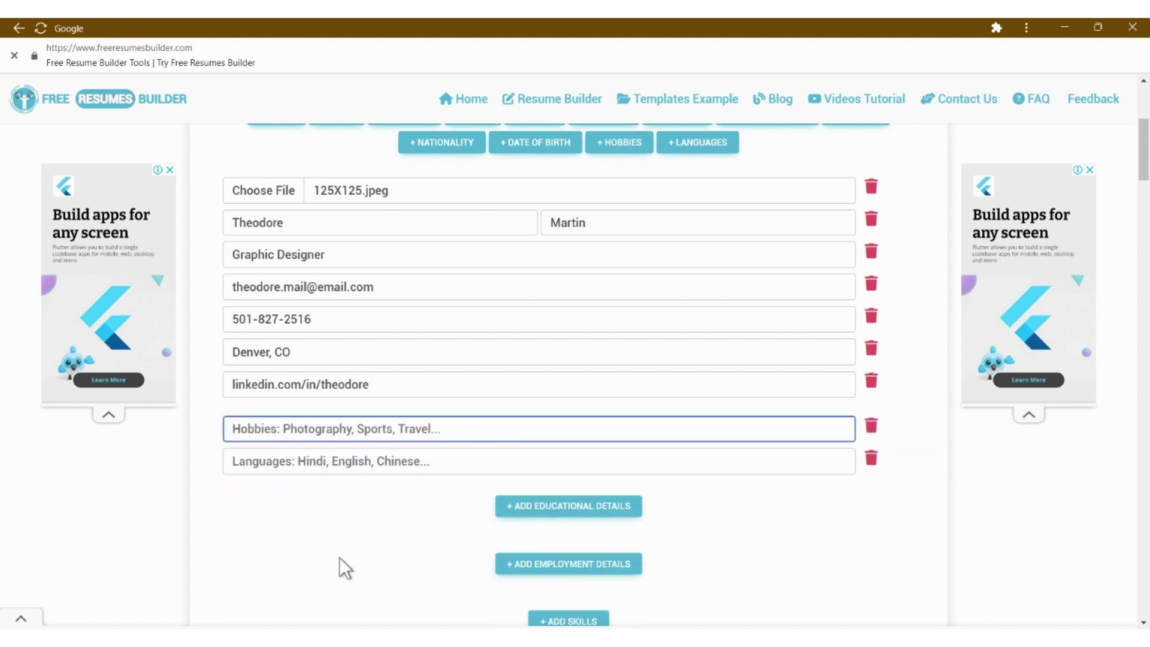
{"action": "key", "text": "Tab"}
{"action": "key", "text": "Return"}
{"action": "key", "text": "Tab"}
{"action": "key", "text": "Tab"}
{"action": "key", "text": "Return"}
{"action": "key", "text": "Tab"}
{"action": "key", "text": "Return"}
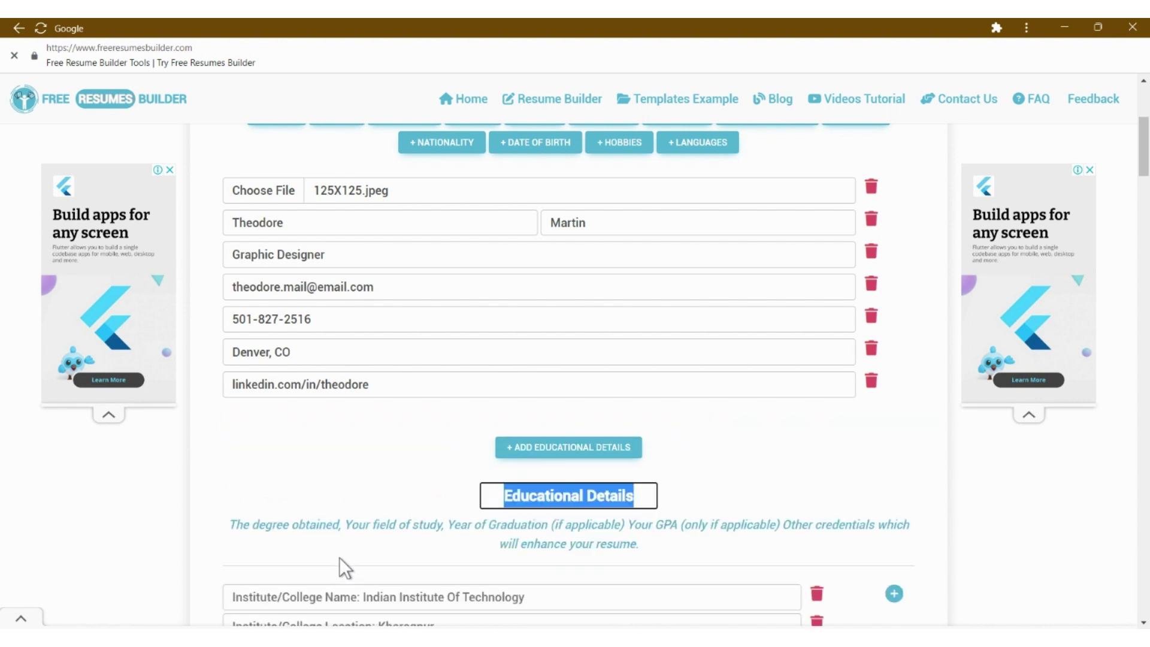
- Title the section Education with Grand Valley State University, California, degree BA In Graphic Design
{"action": "type", "text": "Education"}
{"action": "key", "text": "Tab"}
{"action": "scroll", "coordinate": [339, 566], "scroll_direction": "down", "scroll_amount": 1}
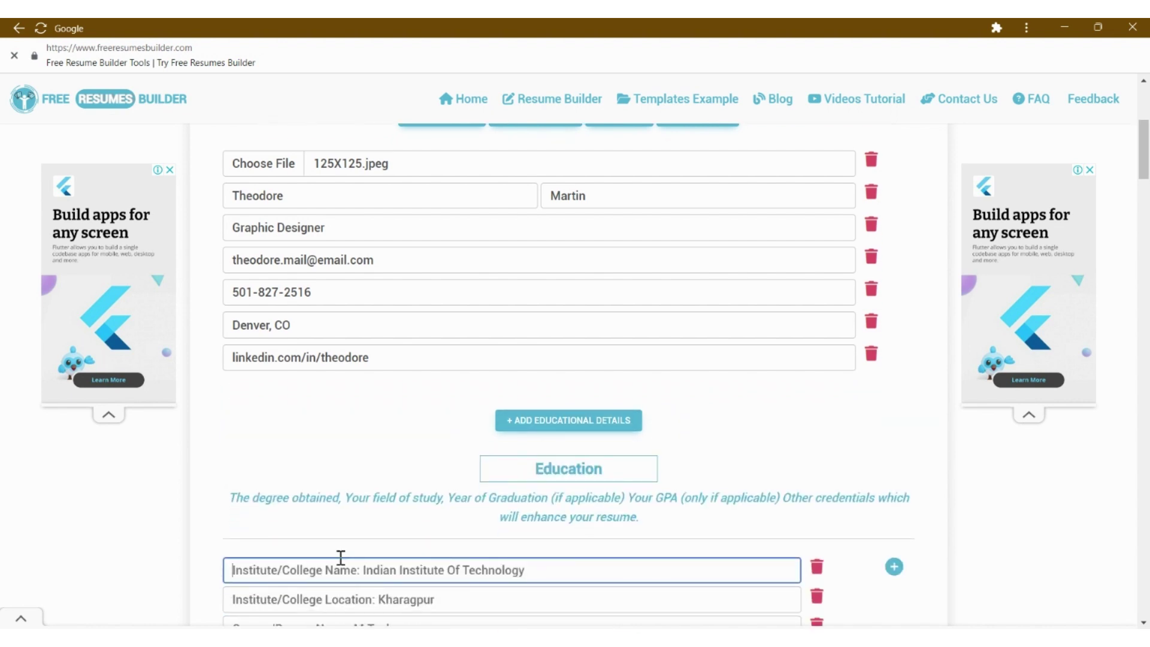
{"action": "type", "text": "Grand Valley"}
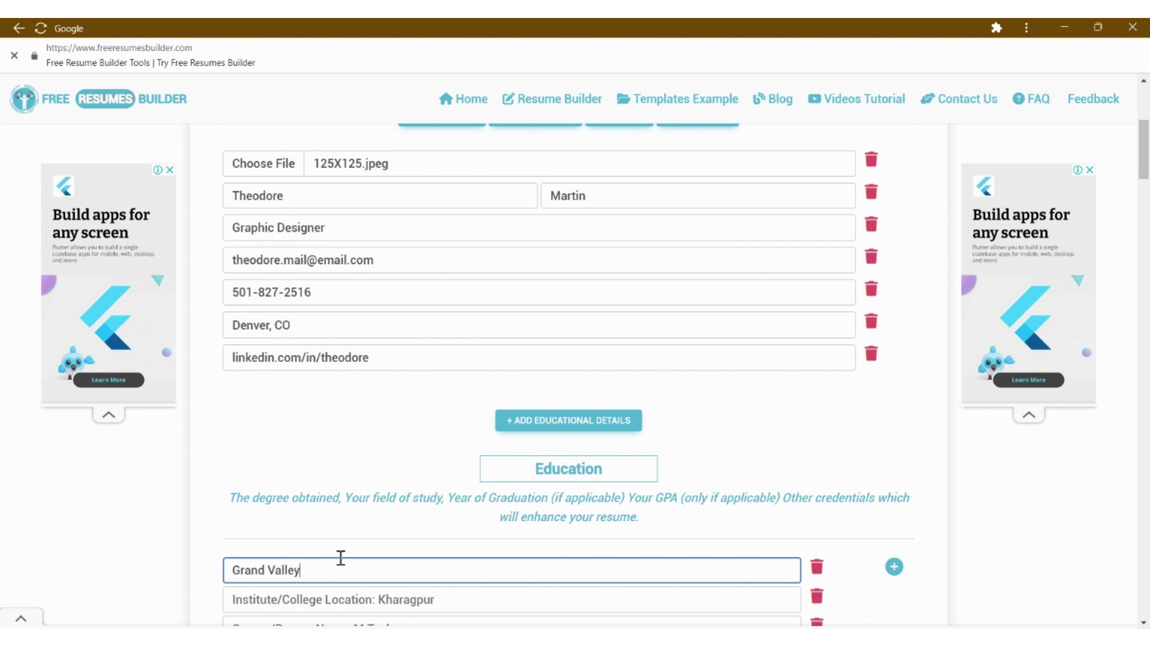
{"action": "type", "text": " State University"}
{"action": "key", "text": "Tab"}
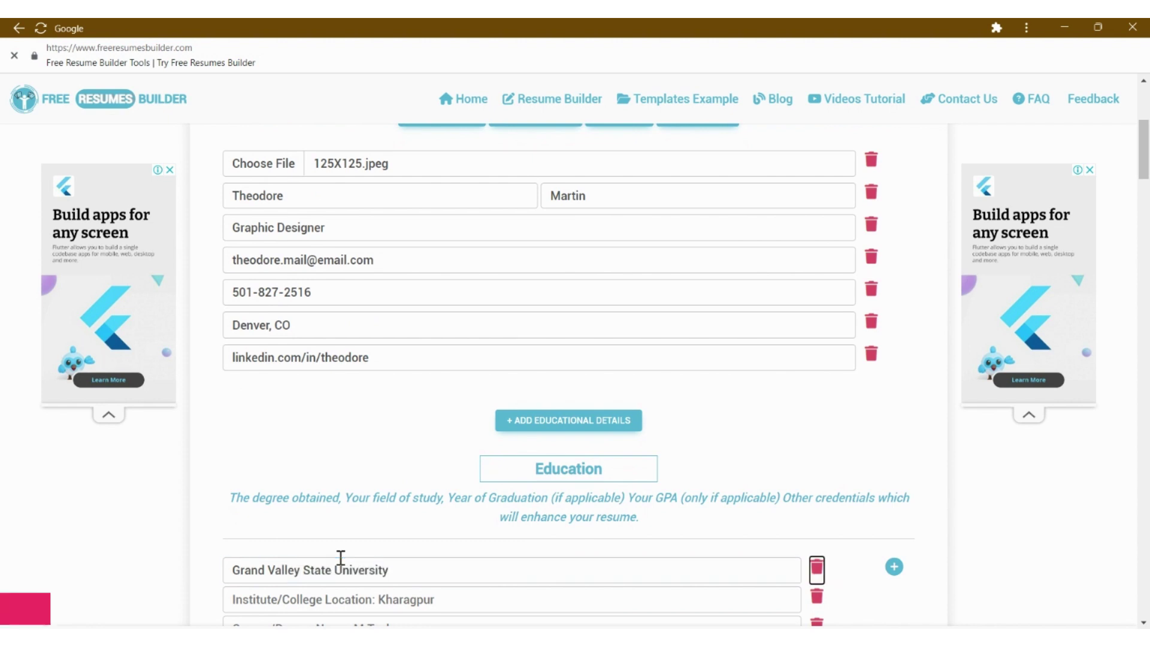
{"action": "key", "text": "Tab"}
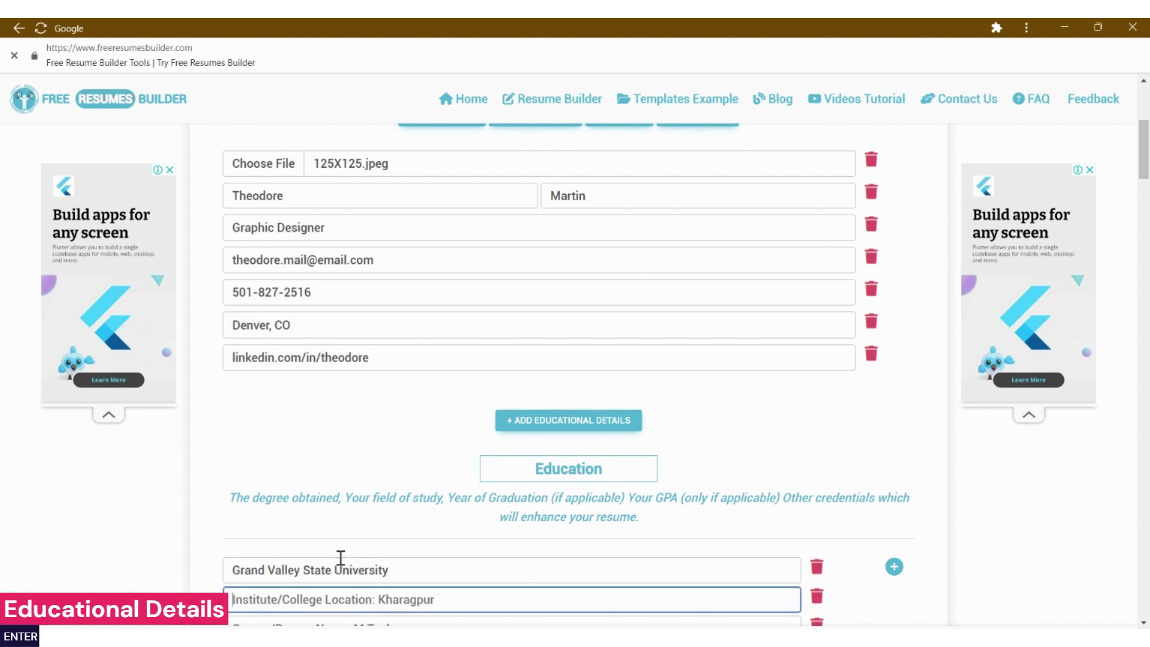
{"action": "type", "text": "California"}
{"action": "key", "text": "Return"}
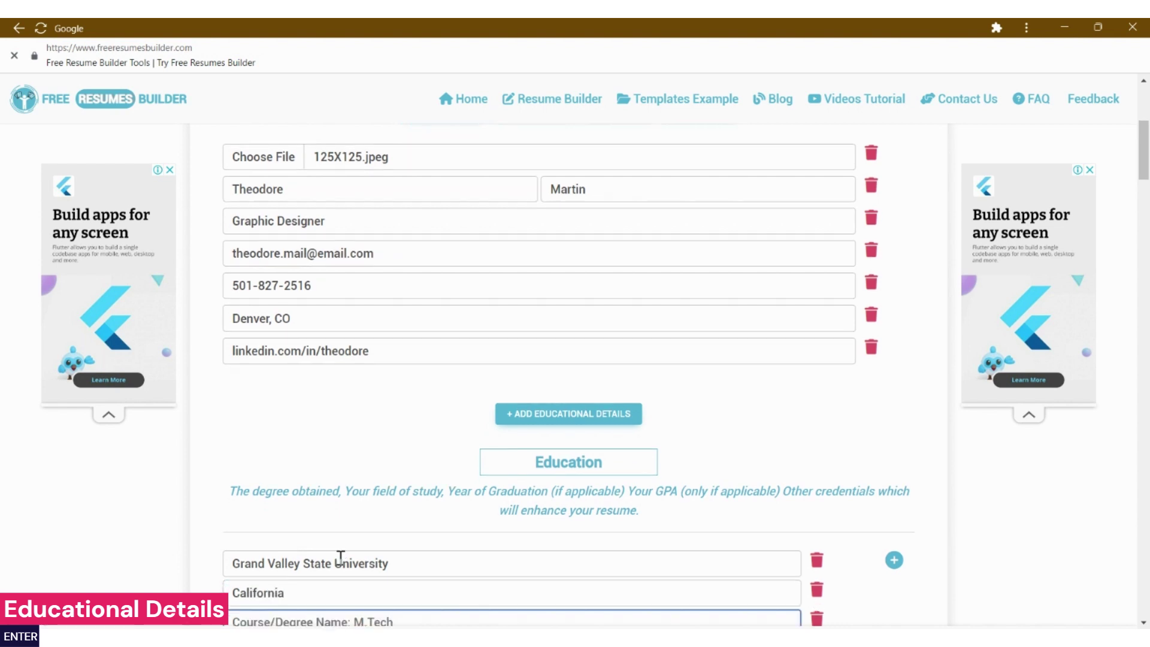
{"action": "type", "text": "BA In Graphics"}
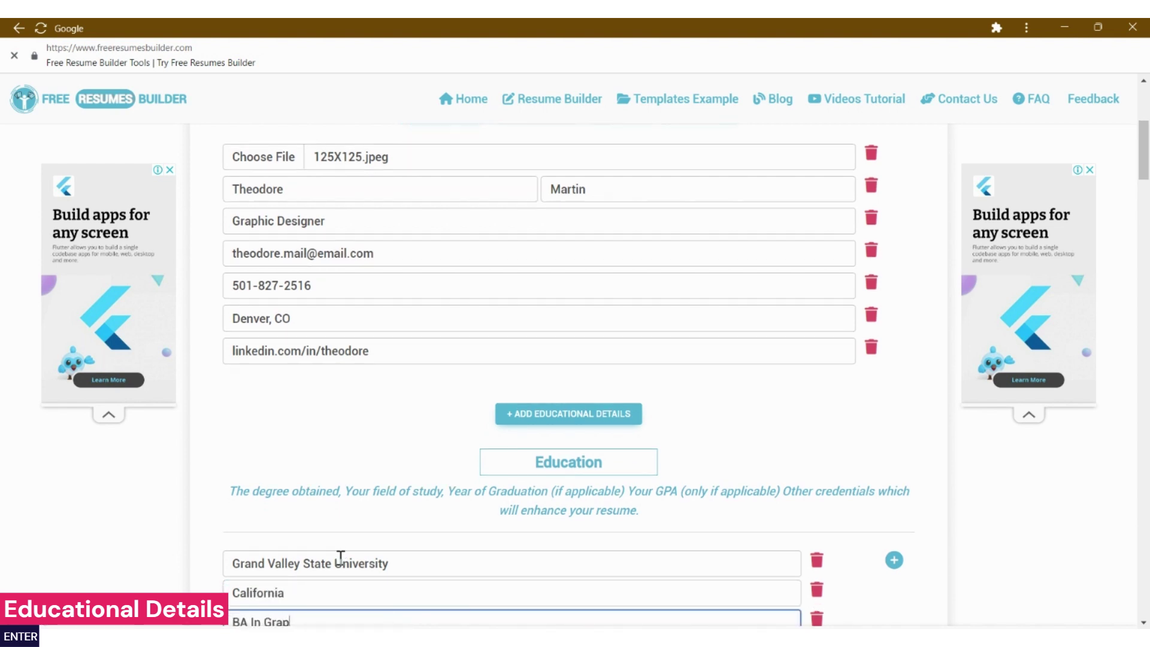
{"action": "key", "text": "BackSpace"}
{"action": "type", "text": "Design"}
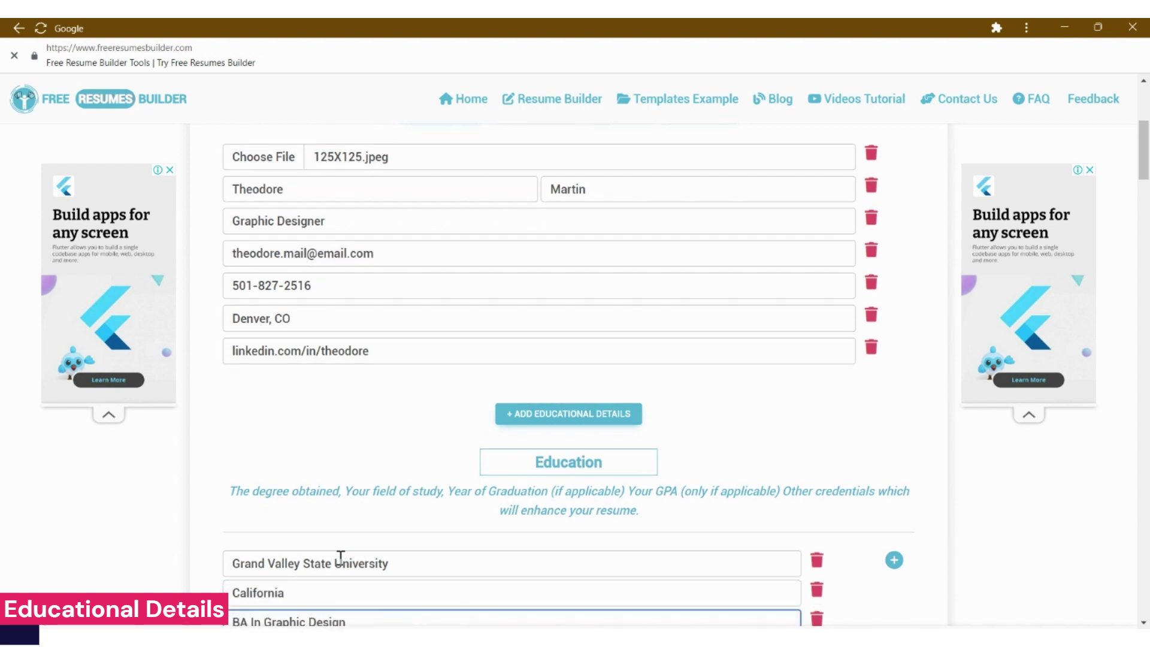
{"action": "key", "text": "Return"}
- Set study dates 05/2005–10/2009 and begin the description with 'GPA : 3.5' and 'Cum Laude.'
{"action": "type", "text": "05/205"}
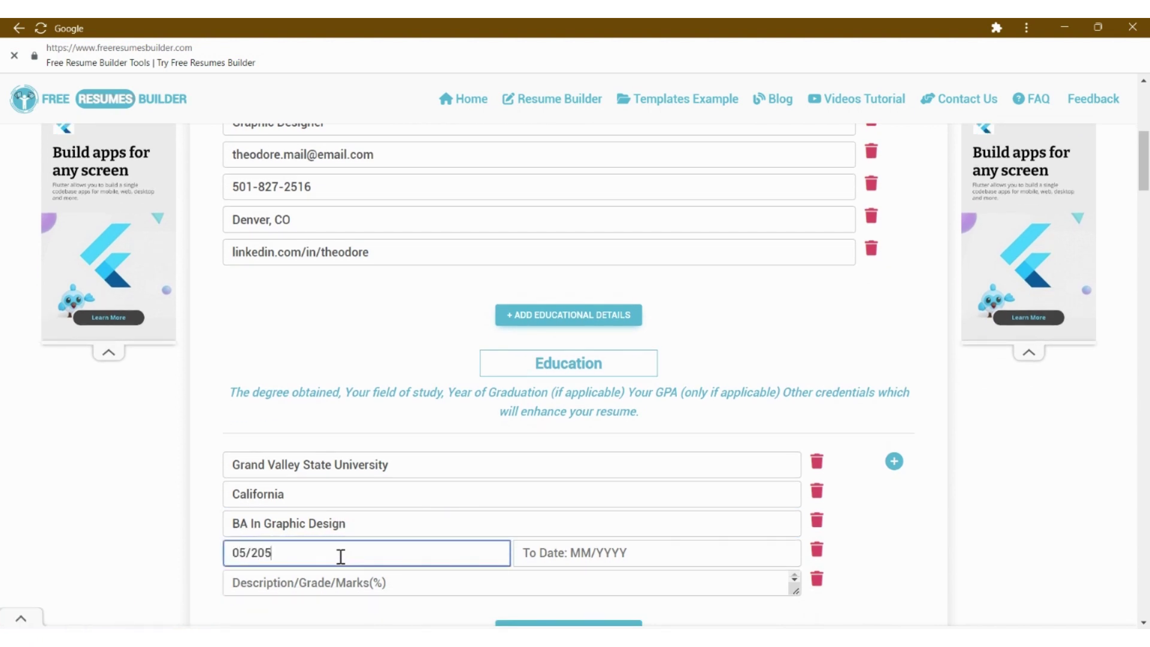
{"action": "key", "text": "Tab"}
{"action": "type", "text": "1"}
{"action": "left_click", "coordinate": [341, 557]}
{"action": "type", "text": "0"}
{"action": "key", "text": "Tab"}
{"action": "type", "text": "10/2009"}
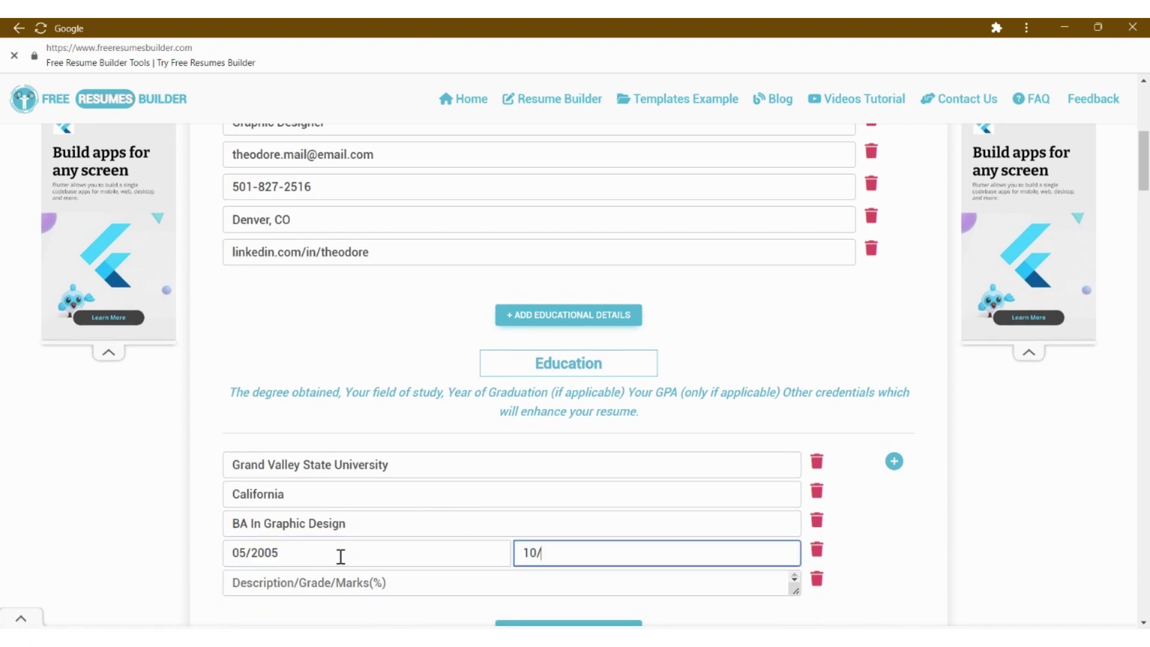
{"action": "key", "text": "Tab"}
{"action": "key", "text": "Tab"}
{"action": "type", "text": "G"}
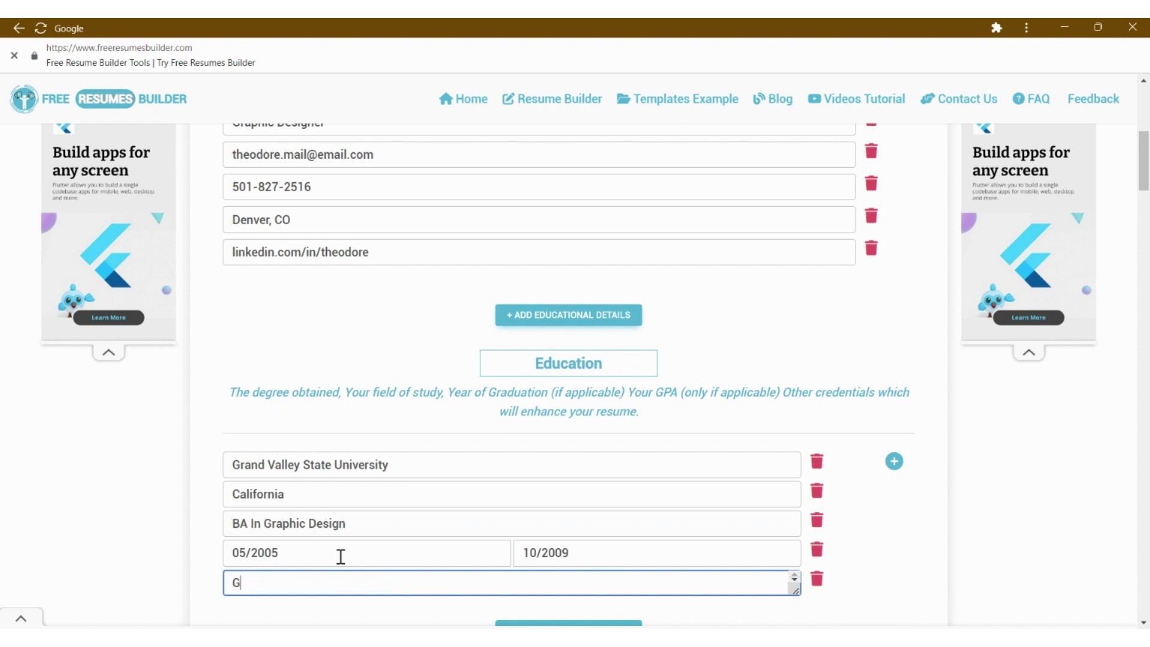
{"action": "type", "text": "PA : 3.5"}
{"action": "key", "text": "Return"}
{"action": "type", "text": "Cum Laude."}
{"action": "key", "text": "Return"}
- Add the Senior Program ecommerce website and student paper illustrating lines to the education description
{"action": "type", "text": "A"}
{"action": "left_click_drag", "start_coordinate": [795, 590], "coordinate": [796, 642]}
{"action": "scroll", "coordinate": [787, 284], "scroll_direction": "down", "scroll_amount": 5}
{"action": "left_click_drag", "start_coordinate": [796, 347], "coordinate": [796, 454]}
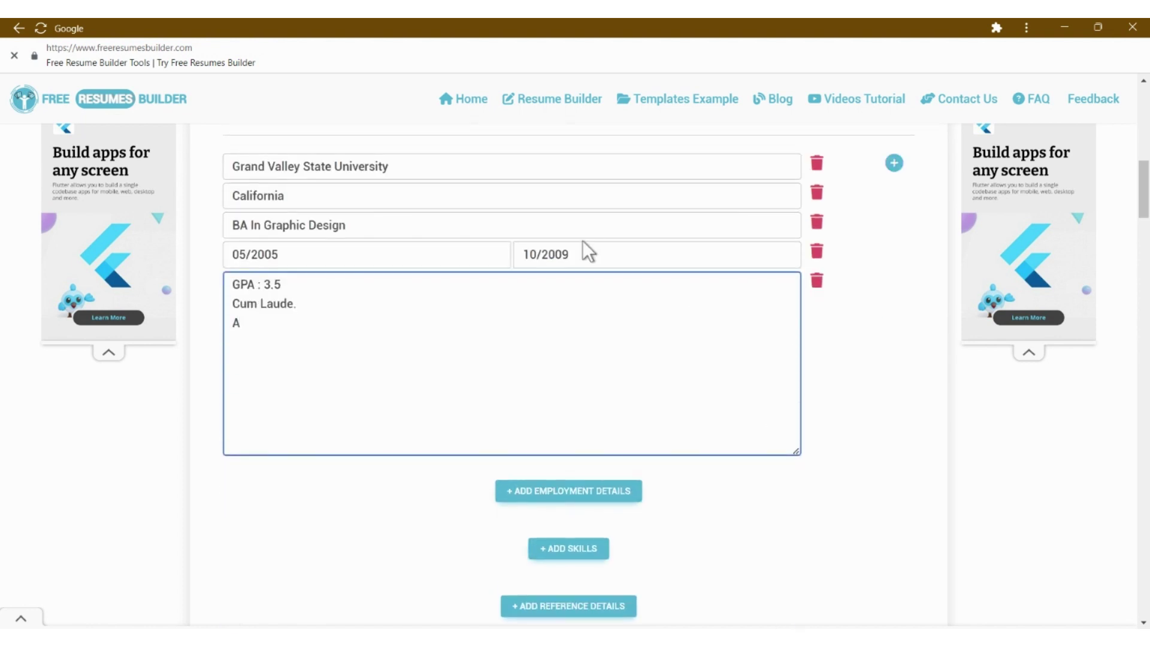
{"action": "type", "text": "ccep"}
{"action": "key", "text": "BackSpace"}
{"action": "type", "text": "ted into the Senior Pro"}
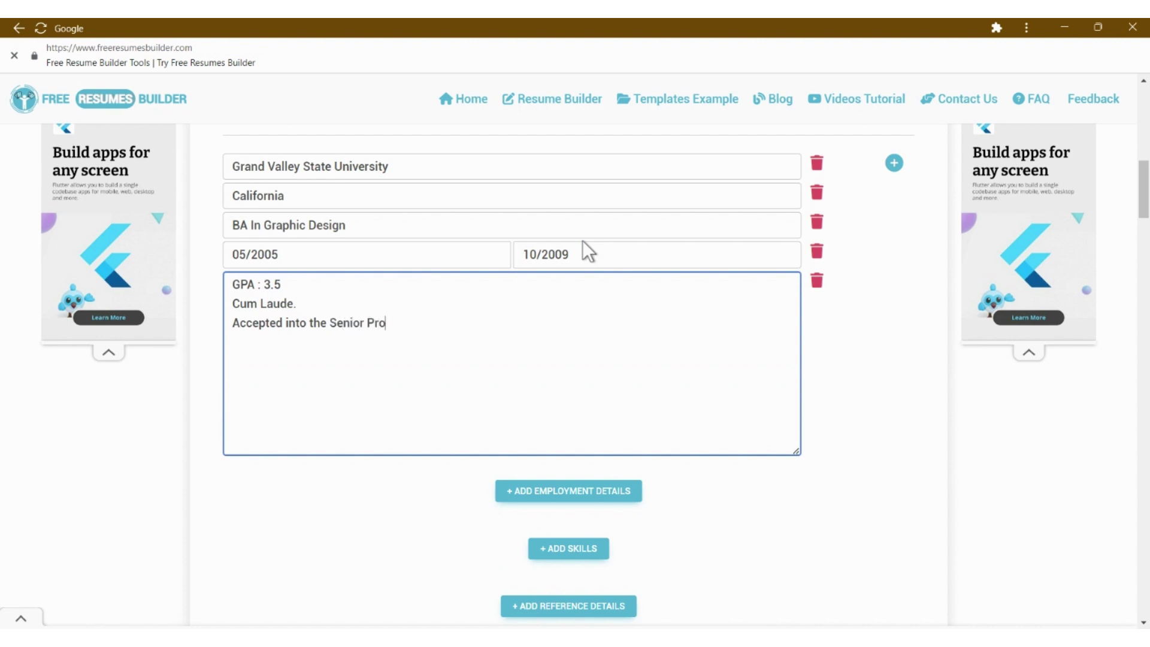
{"action": "type", "text": "gram to create my"}
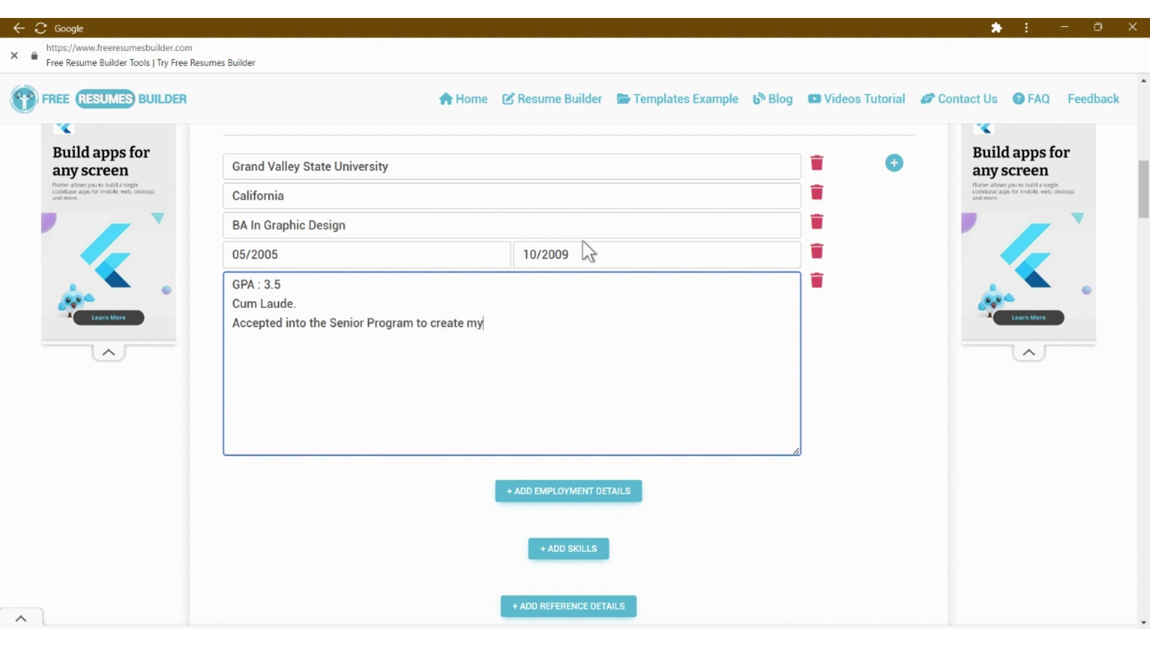
{"action": "type", "text": " own ecommerce website."}
{"action": "key", "text": "Return"}
{"action": "type", "text": "Worked f"}
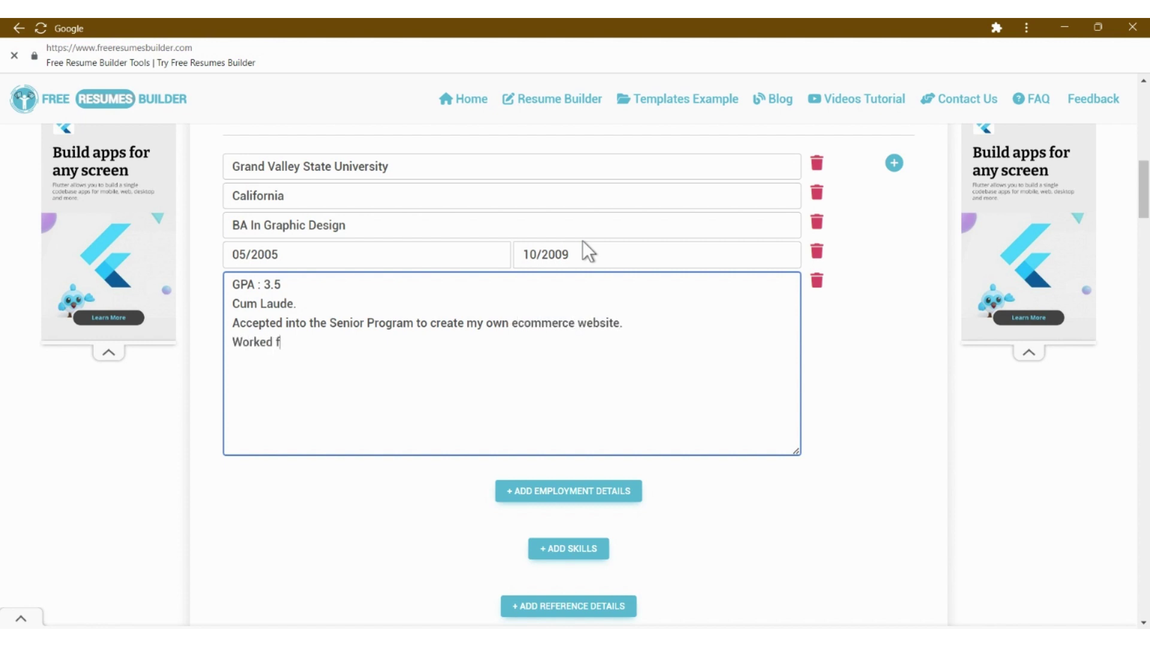
{"action": "type", "text": "or the student paper illus"}
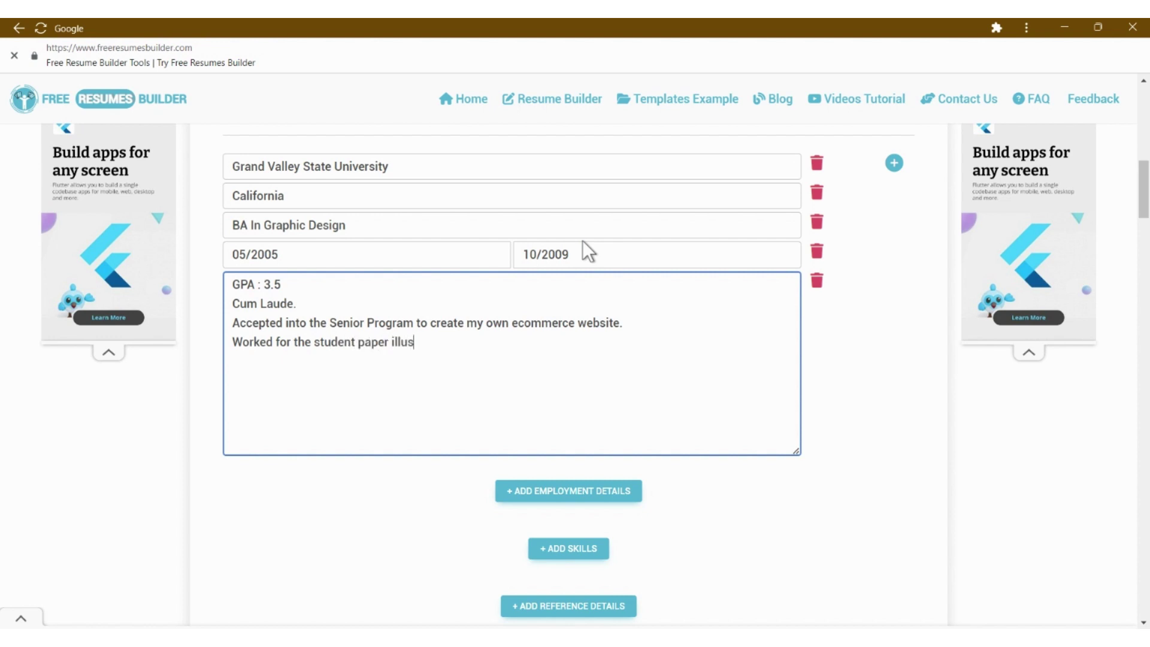
{"action": "type", "text": "trating weekly articles."}
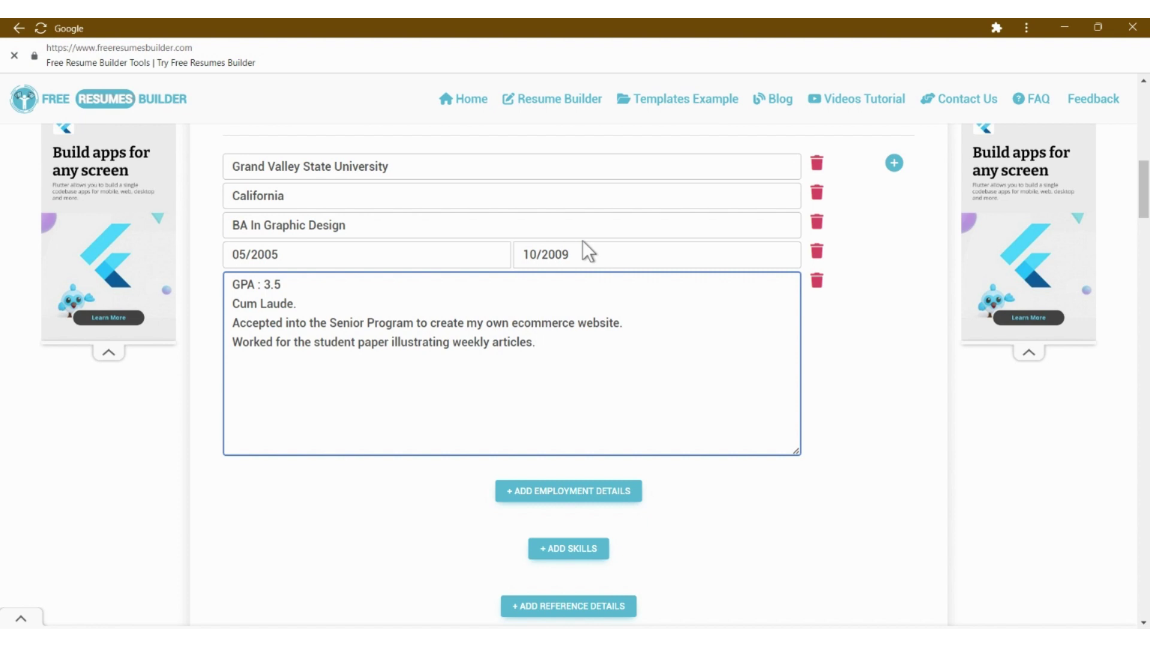
- Add an employment details section to the resume
{"action": "scroll", "coordinate": [582, 240], "scroll_direction": "up", "scroll_amount": 1}
{"action": "scroll", "coordinate": [455, 372], "scroll_direction": "down", "scroll_amount": 3}
{"action": "left_click", "coordinate": [578, 392]}
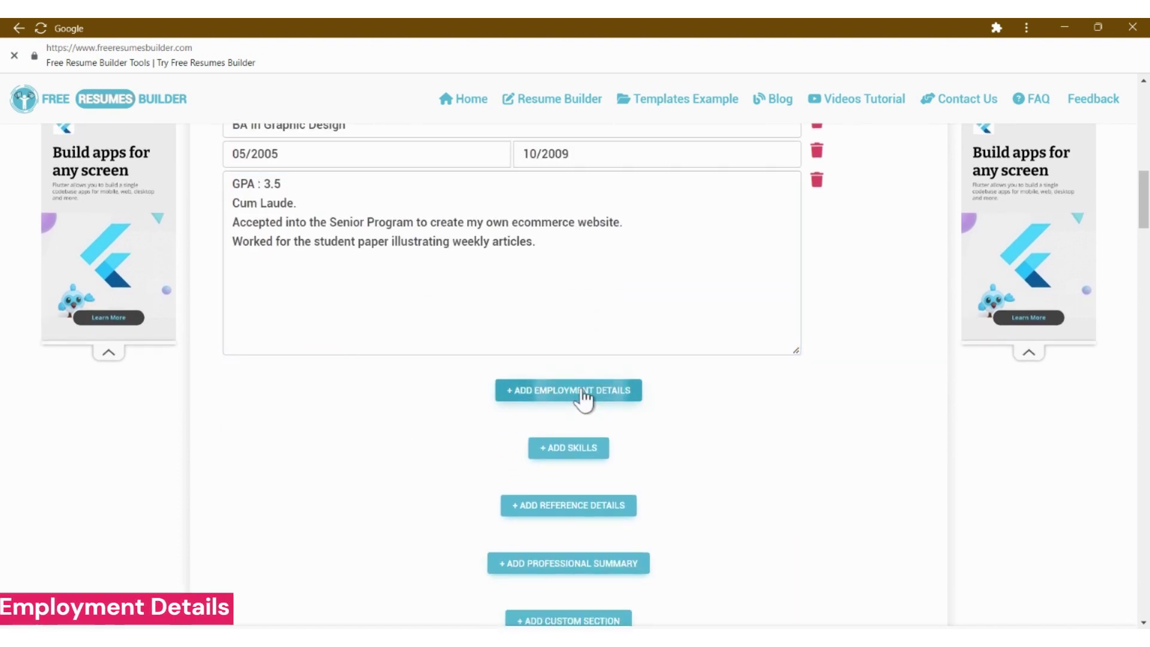
- Enter Senna Kenno Inc., Senior Graphic Designer, 03/2015 to 04/2017, New York for the first job
{"action": "scroll", "coordinate": [659, 389], "scroll_direction": "down", "scroll_amount": 8}
{"action": "left_click", "coordinate": [894, 259]}
{"action": "left_click", "coordinate": [894, 260]}
{"action": "scroll", "coordinate": [839, 251], "scroll_direction": "down", "scroll_amount": 1}
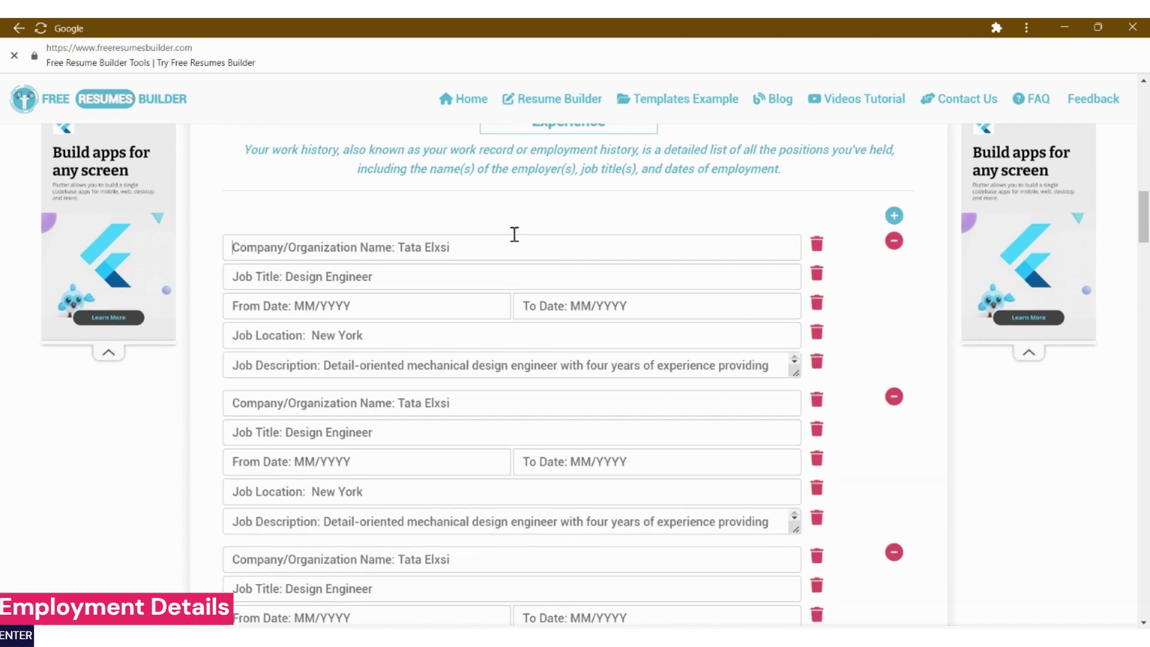
{"action": "left_click", "coordinate": [514, 235]}
{"action": "type", "text": "Senna Kenno Inc."}
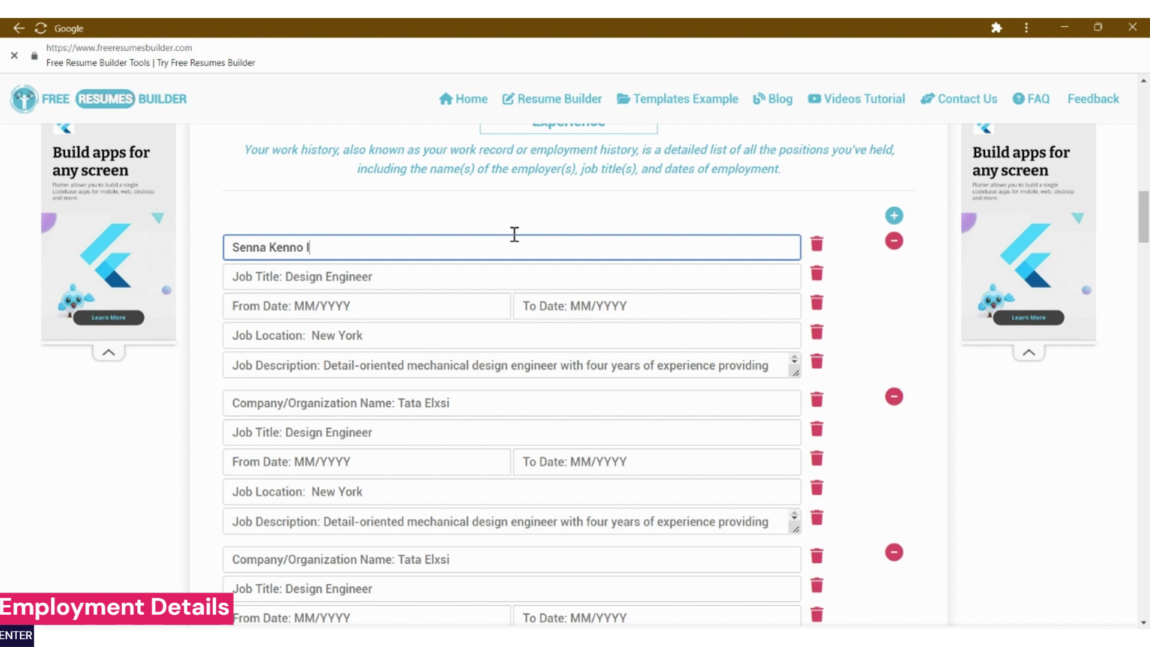
{"action": "key", "text": "Tab"}
{"action": "type", "text": "Senior Graphic Designer"}
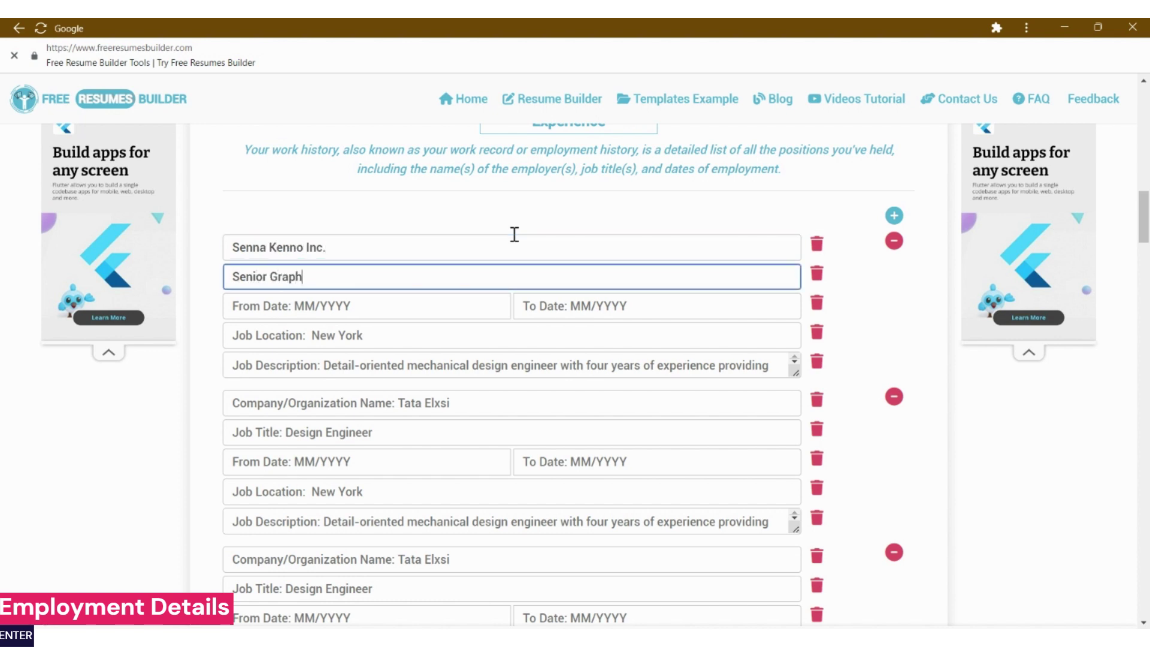
{"action": "key", "text": "Tab"}
{"action": "key", "text": "Tab"}
{"action": "type", "text": "03/2015"}
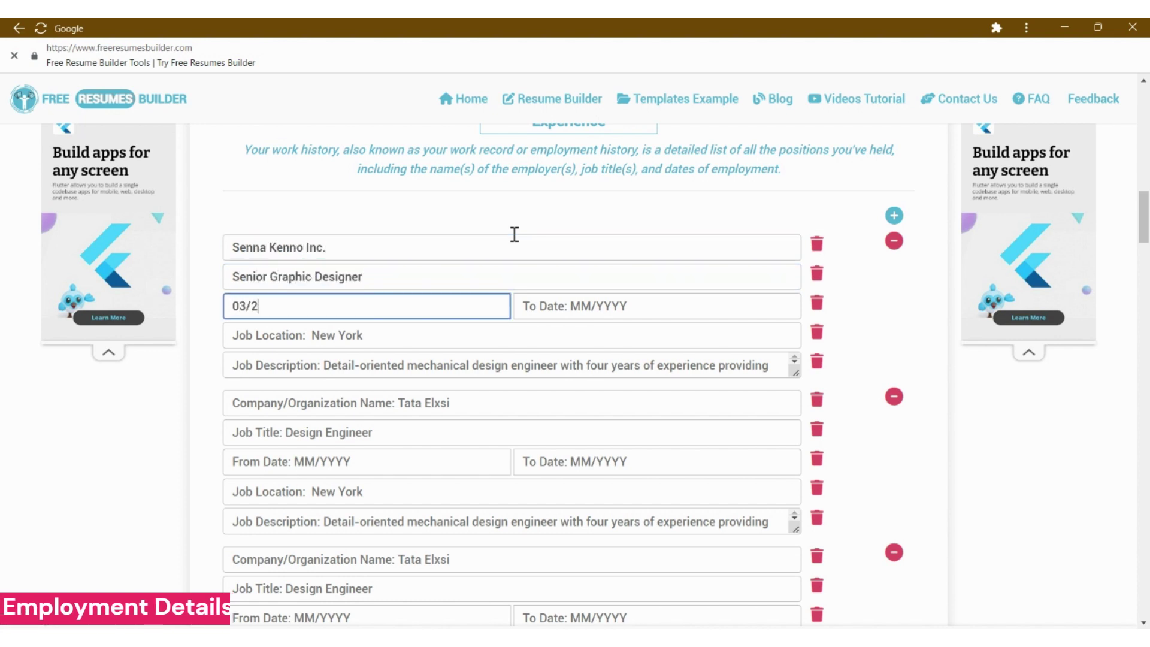
{"action": "key", "text": "Tab"}
{"action": "type", "text": "04/2017"}
{"action": "key", "text": "Tab"}
{"action": "key", "text": "Tab"}
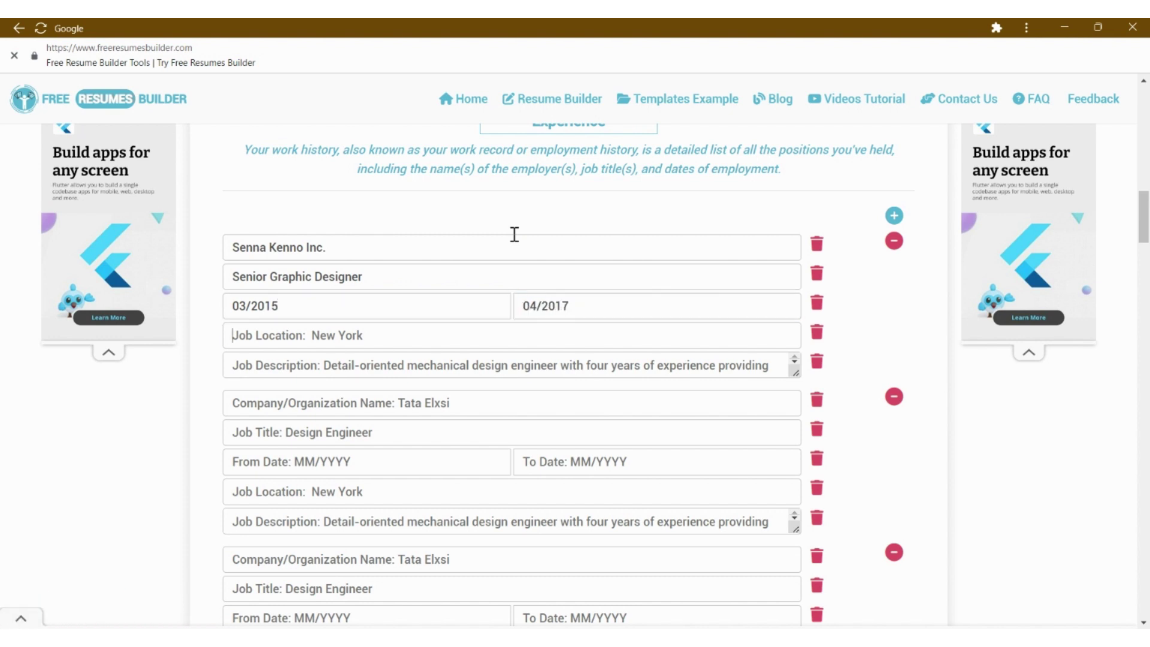
{"action": "type", "text": "New York"}
{"action": "key", "text": "Tab"}
{"action": "key", "text": "Tab"}
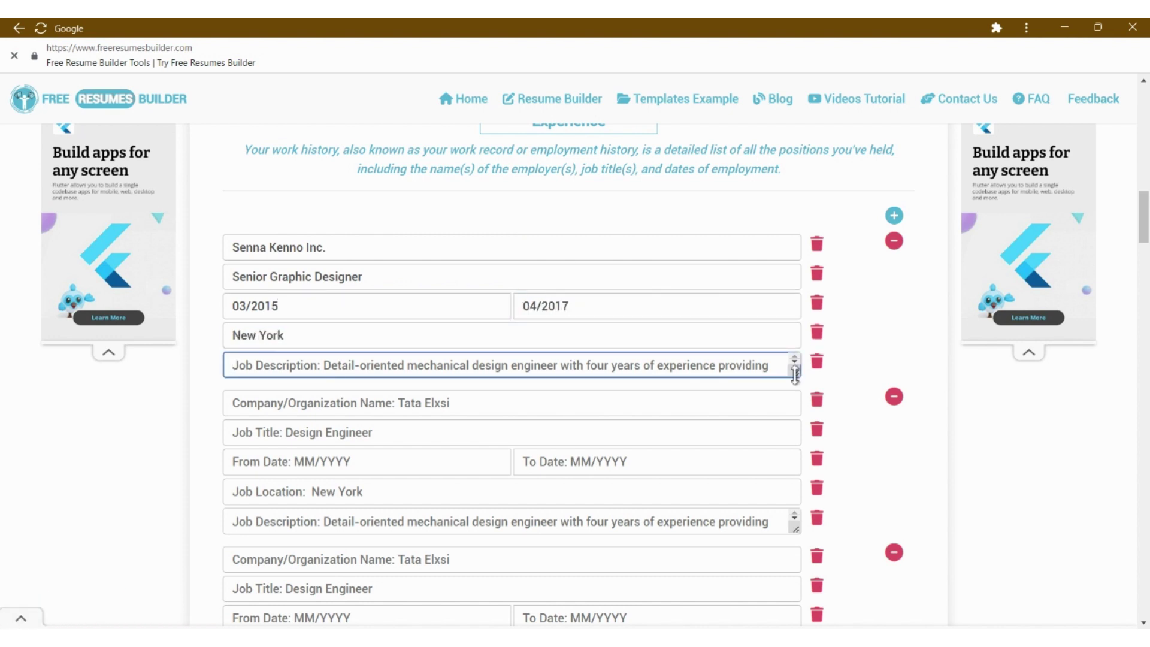
- Type the three achievement lines and correct the 'transcations' typo
{"action": "type", "text": "Led a te"}
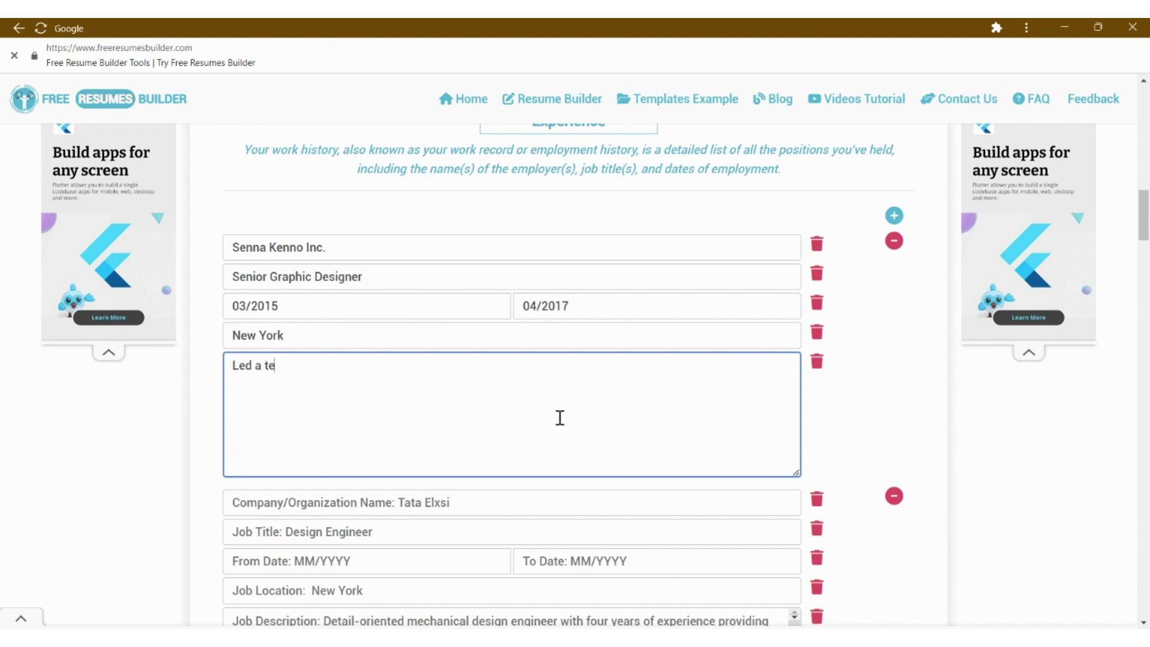
{"action": "type", "text": "am of three designer to develop graph"}
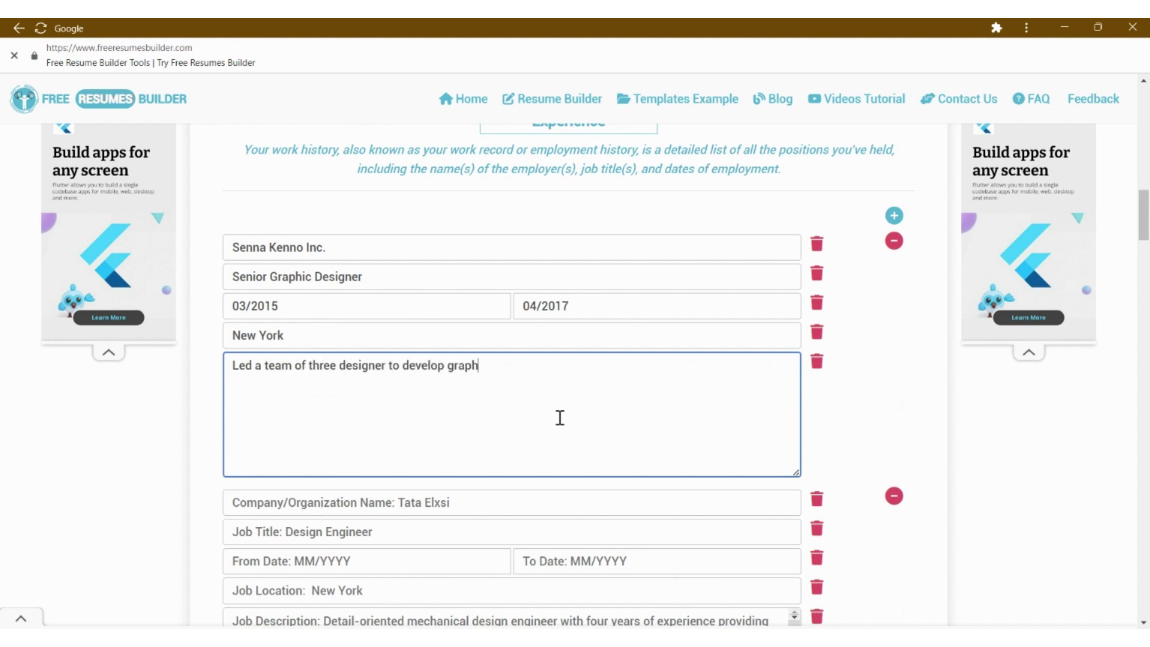
{"action": "type", "text": "ic and production m"}
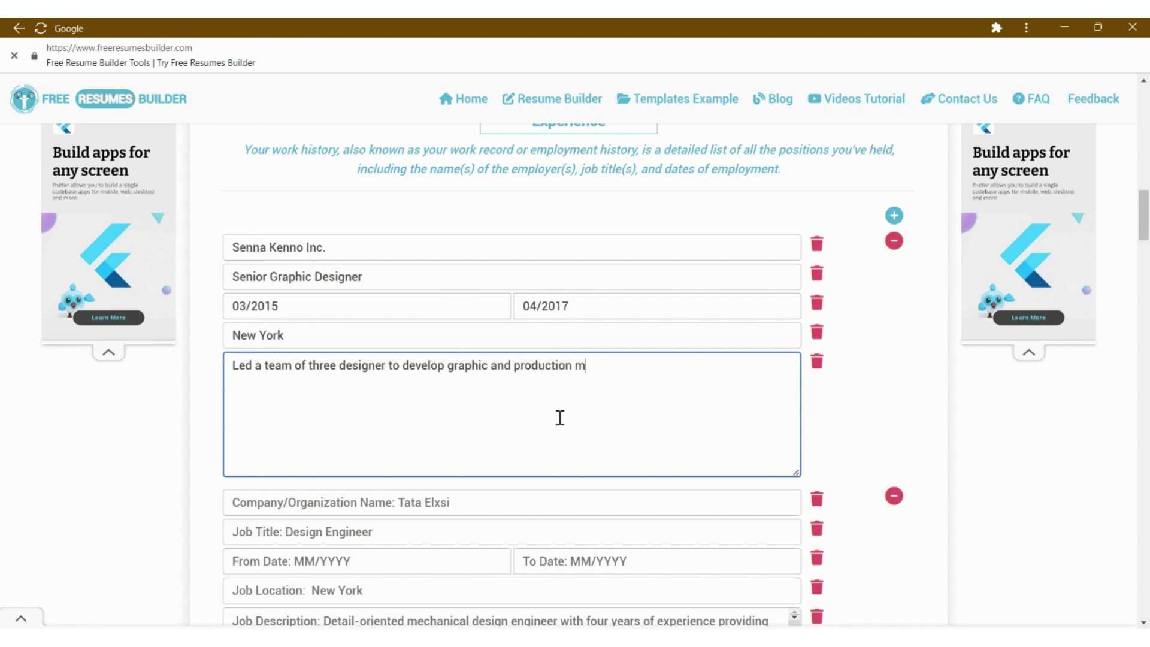
{"action": "type", "text": "ateria"}
{"action": "type", "text": "Developed 300+"}
{"action": "type", "text": " graphic "}
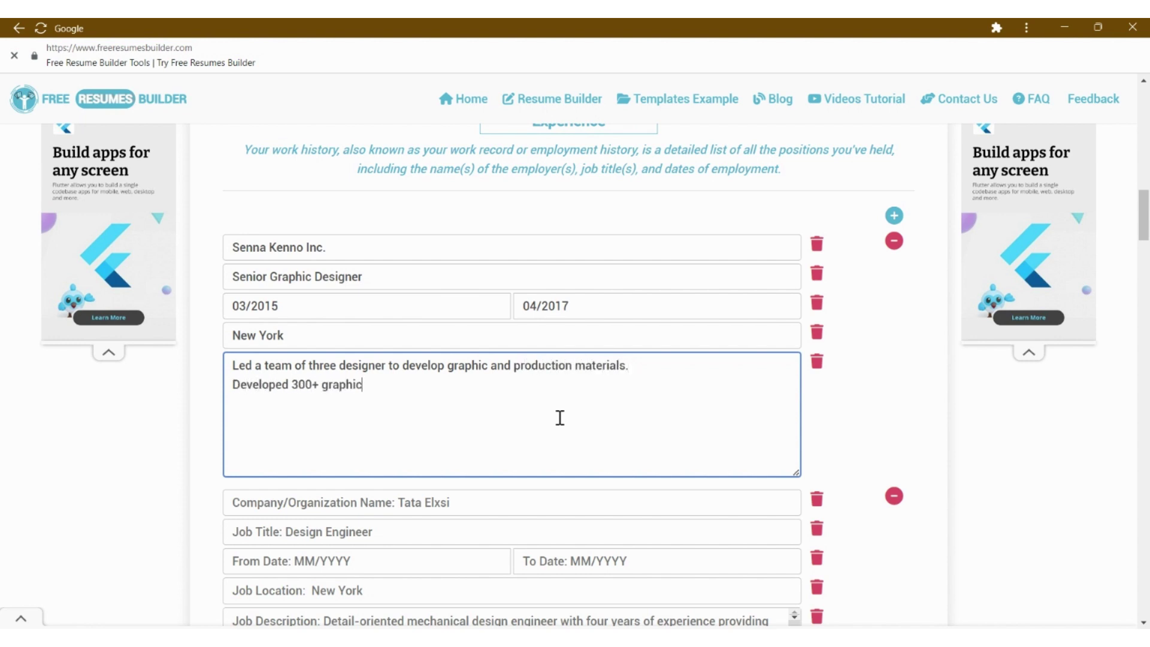
{"action": "type", "text": "design projects ("}
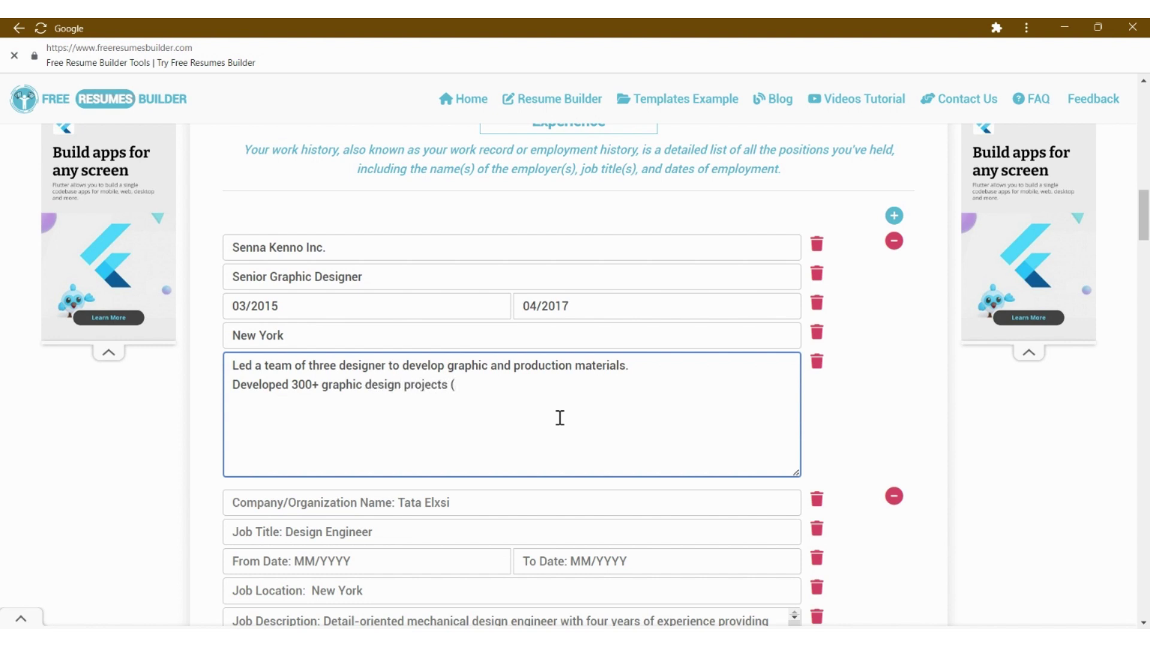
{"action": "type", "text": "brochures, catalo"}
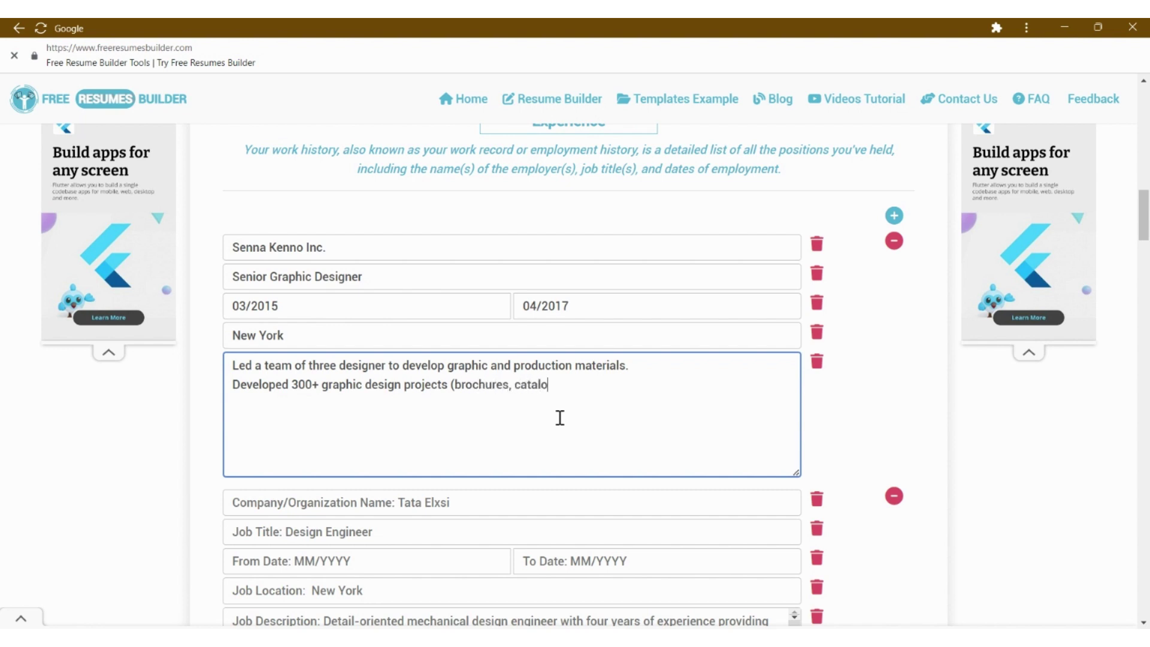
{"action": "type", "text": "gs, presentations"}
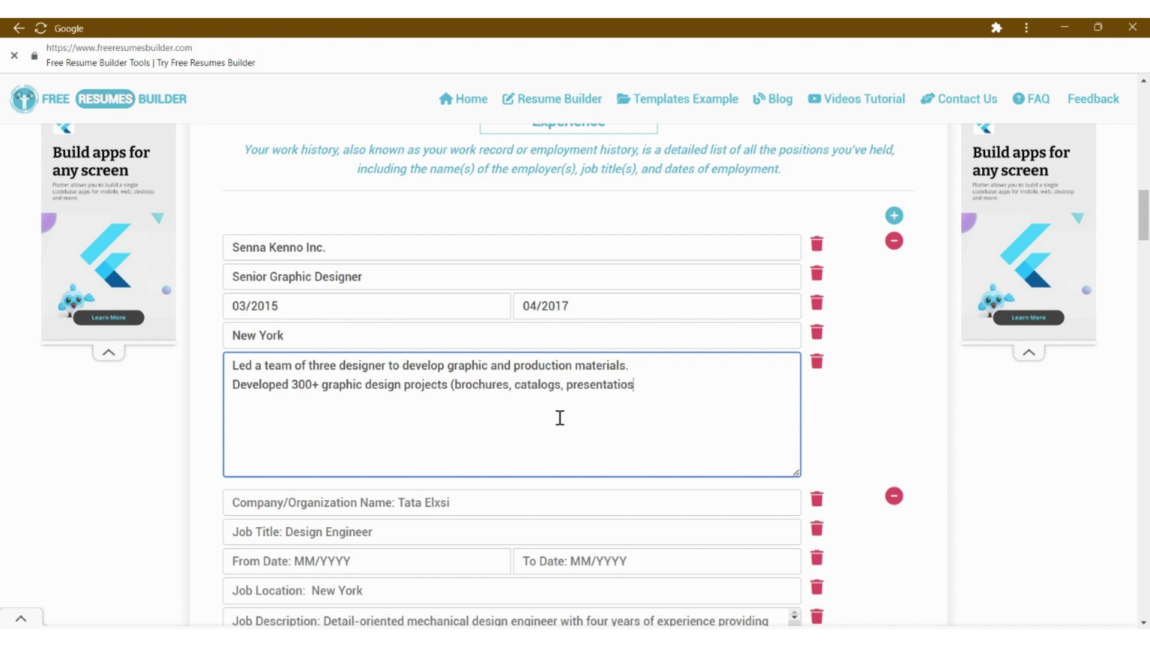
{"action": "type", "text": "Increased client trans"}
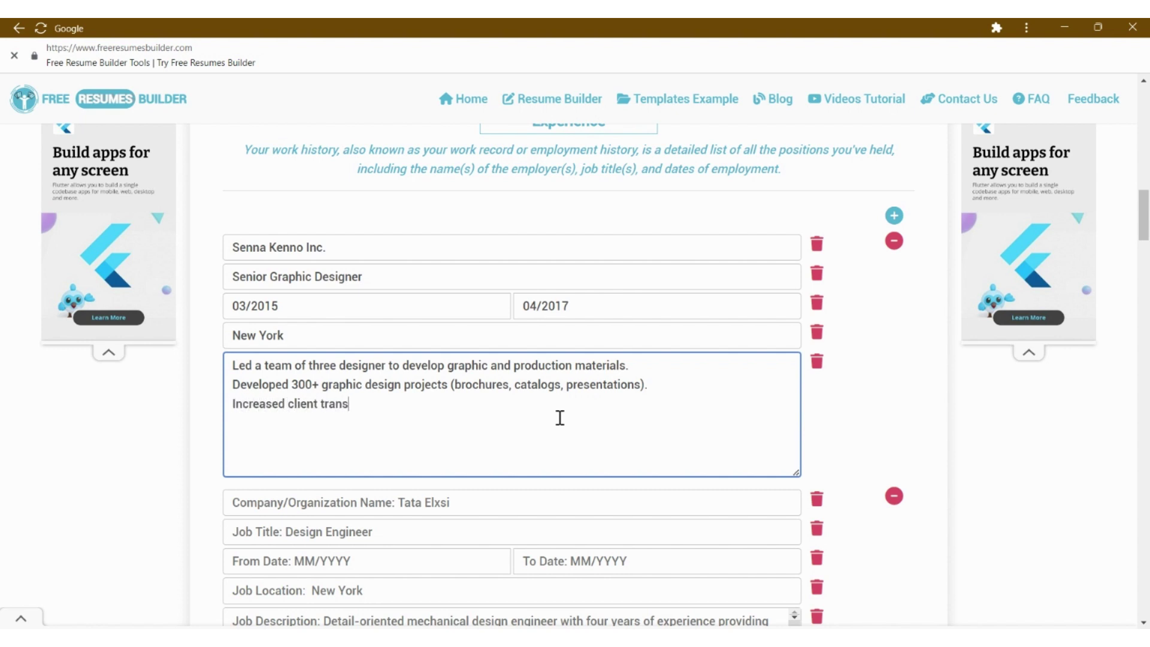
{"action": "type", "text": "cation "}
{"action": "type", "text": " by"}
{"action": "left_click", "coordinate": [360, 408]}
{"action": "key", "text": "BackSpace"}
{"action": "type", "text": "actions by an average of 30%."}
- Enter the second job: Shibufa Design, Graphic Designer, 01/2013 to 02/2015, New York
{"action": "scroll", "coordinate": [444, 410], "scroll_direction": "down", "scroll_amount": 3}
{"action": "left_click", "coordinate": [391, 350]}
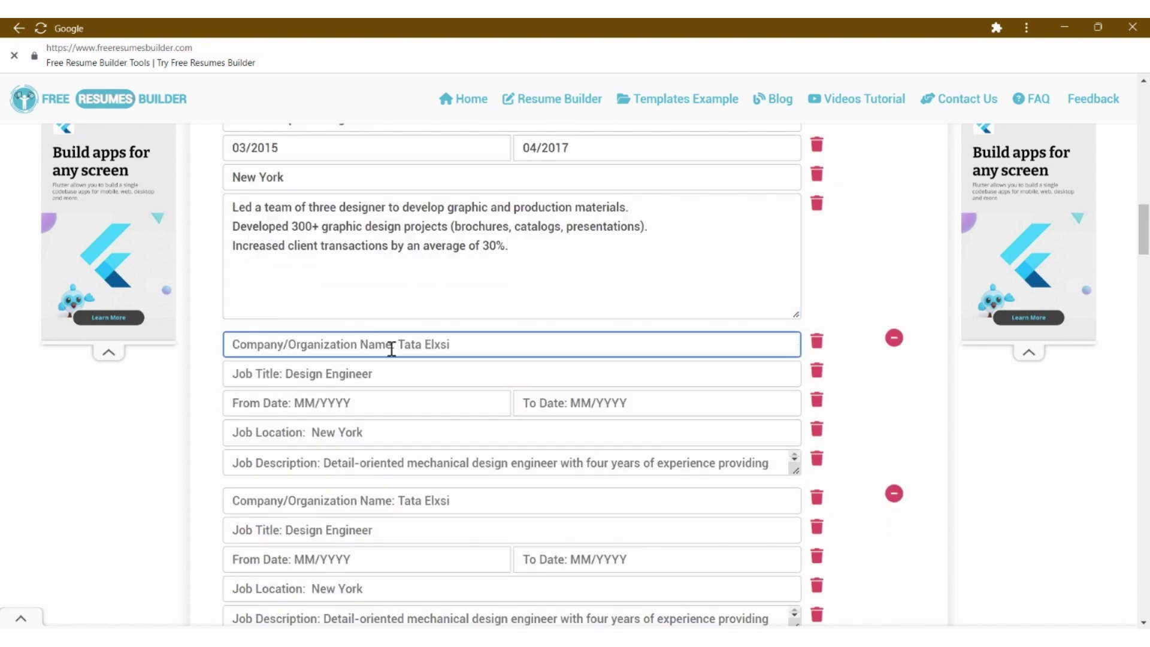
{"action": "type", "text": "Shib"}
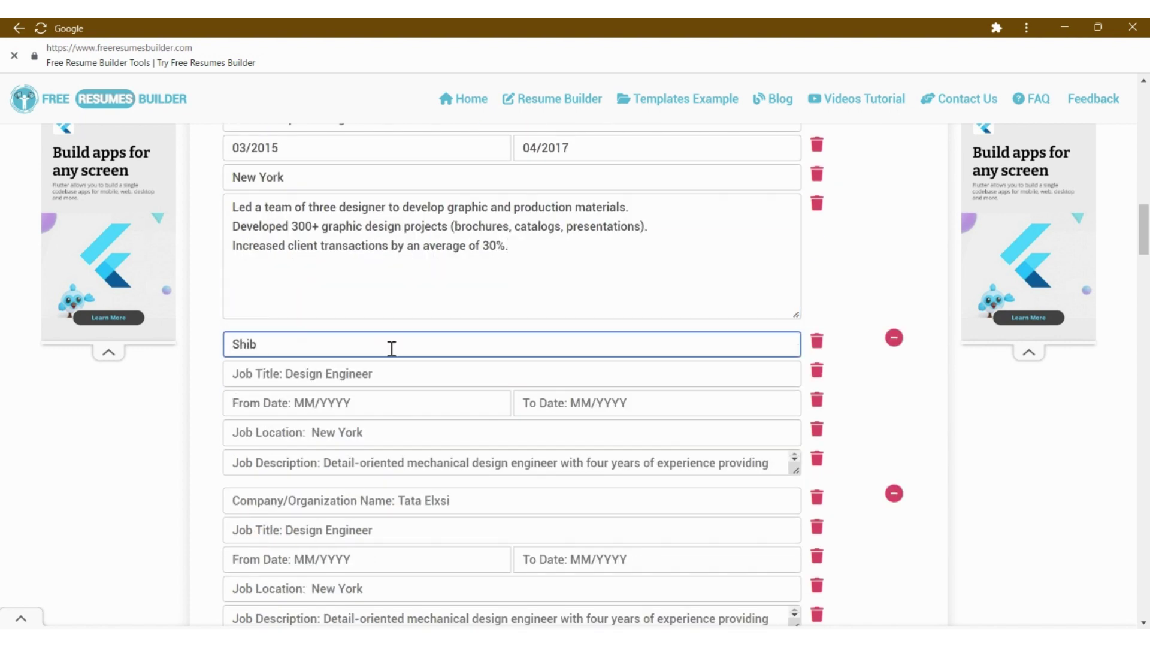
{"action": "type", "text": "ufa Designs"}
{"action": "key", "text": "Tab"}
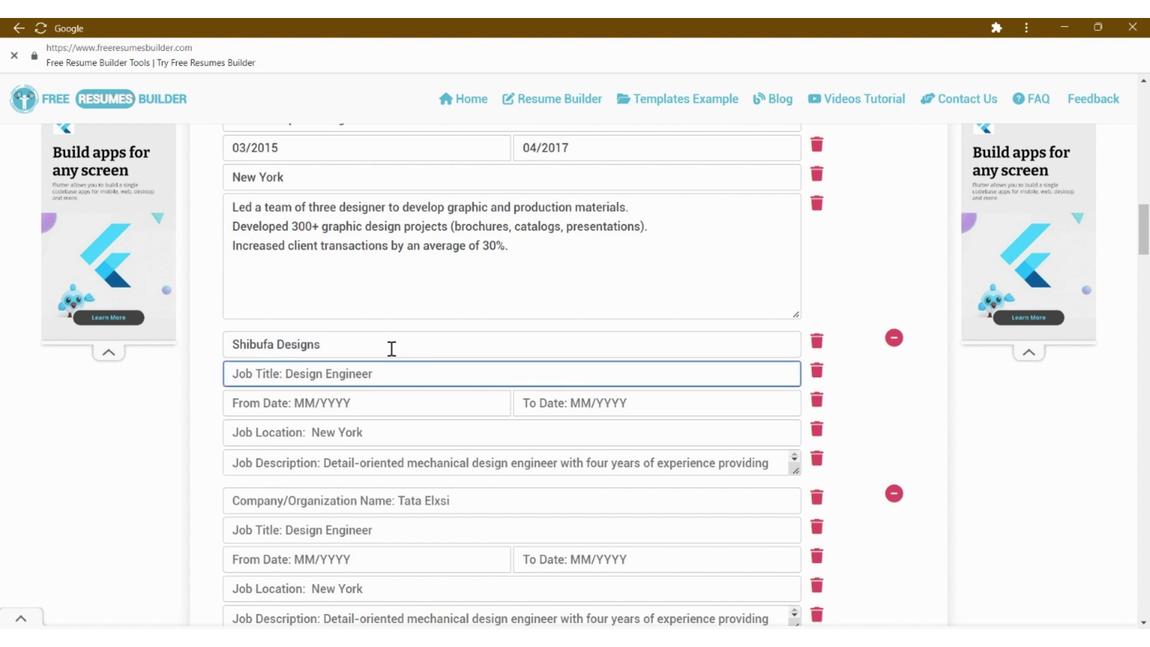
{"action": "type", "text": "Graphic Designer"}
{"action": "key", "text": "Tab"}
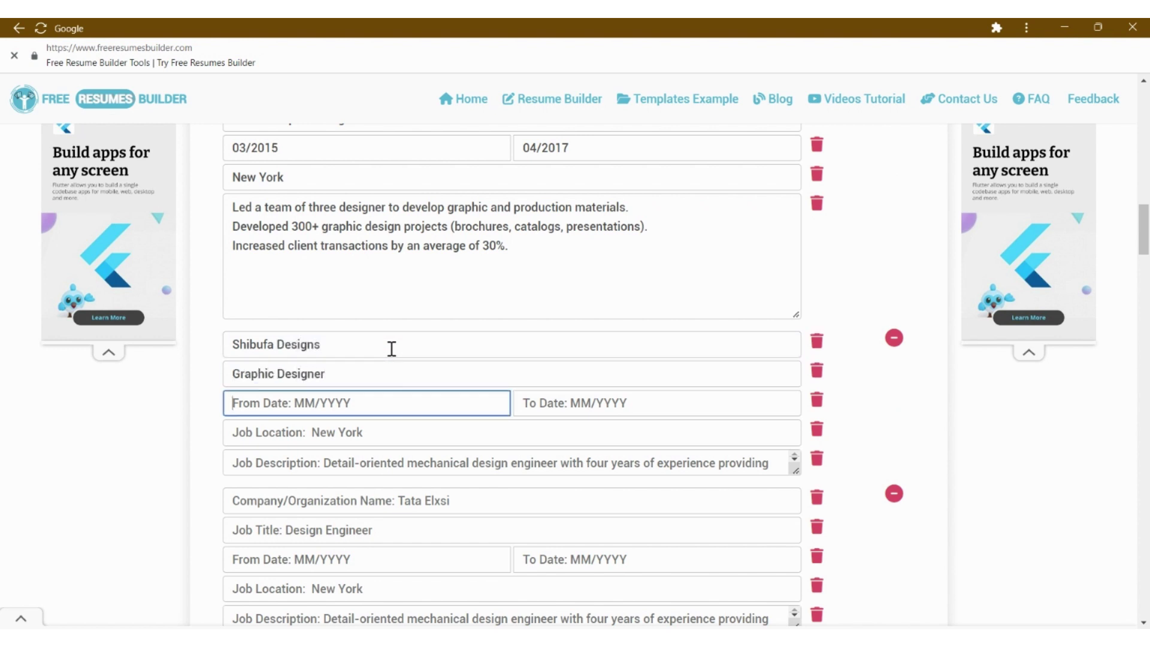
{"action": "type", "text": "01/2013"}
{"action": "key", "text": "Tab"}
{"action": "type", "text": "02/2015"}
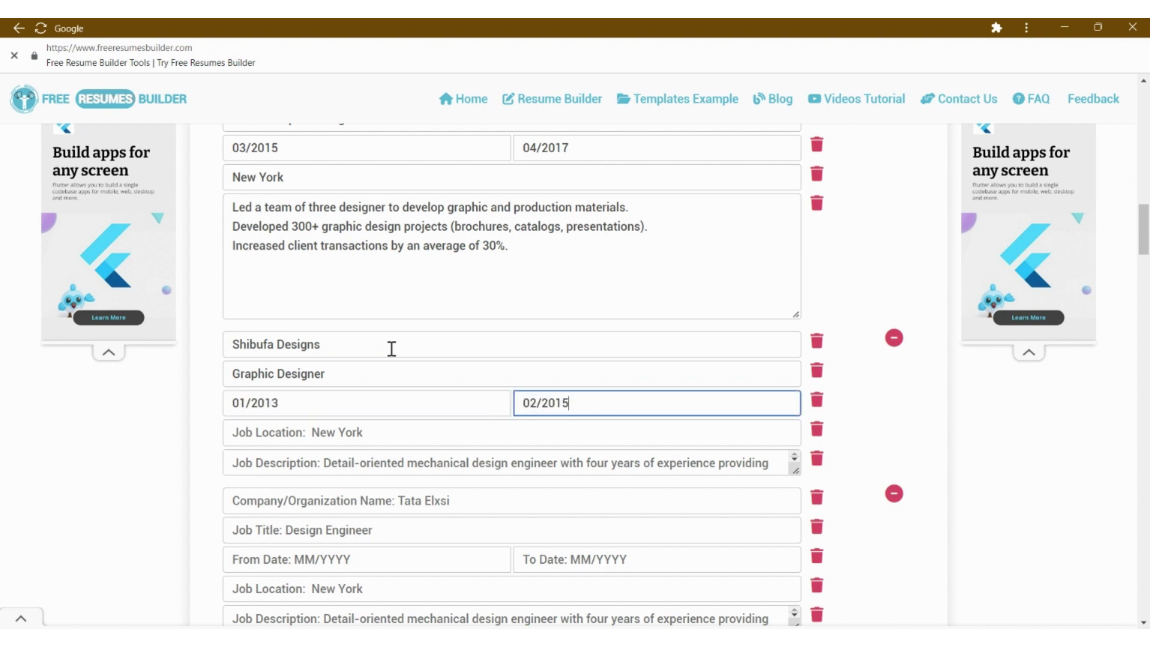
{"action": "key", "text": "Tab"}
{"action": "type", "text": "Ne"}
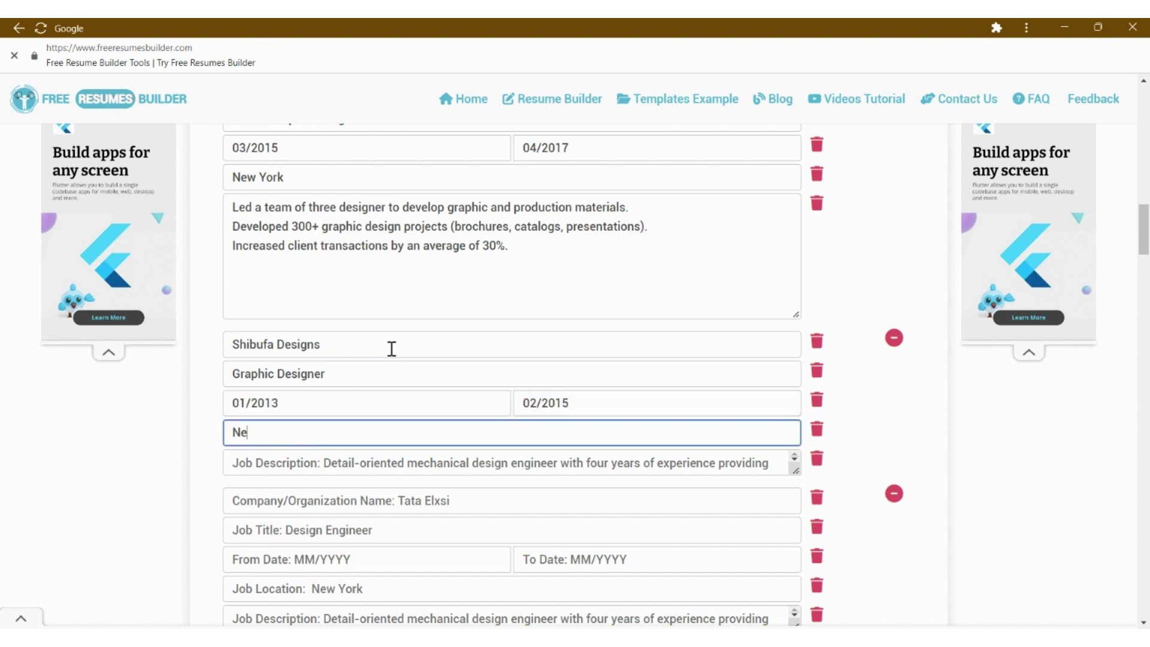
{"action": "type", "text": "w York"}
{"action": "key", "text": "Tab"}
- Type the job description lines on daily design, layout production and the 2016 Shopify Design award
{"action": "scroll", "coordinate": [796, 351], "scroll_direction": "down", "scroll_amount": 2}
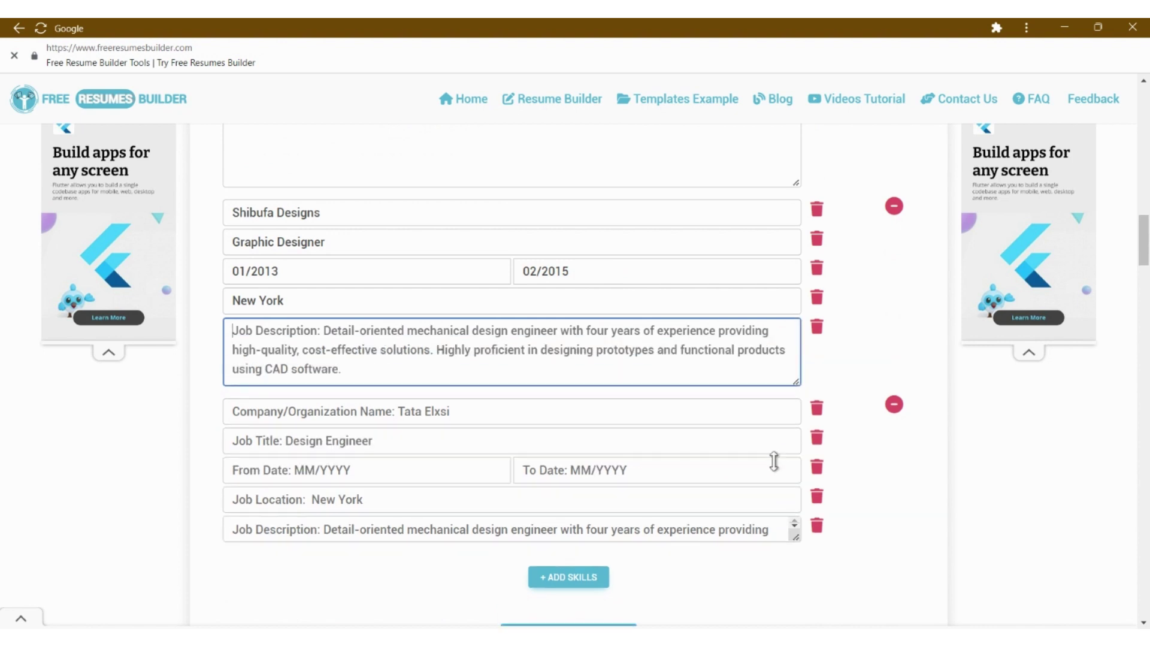
{"action": "type", "text": "Responsible"}
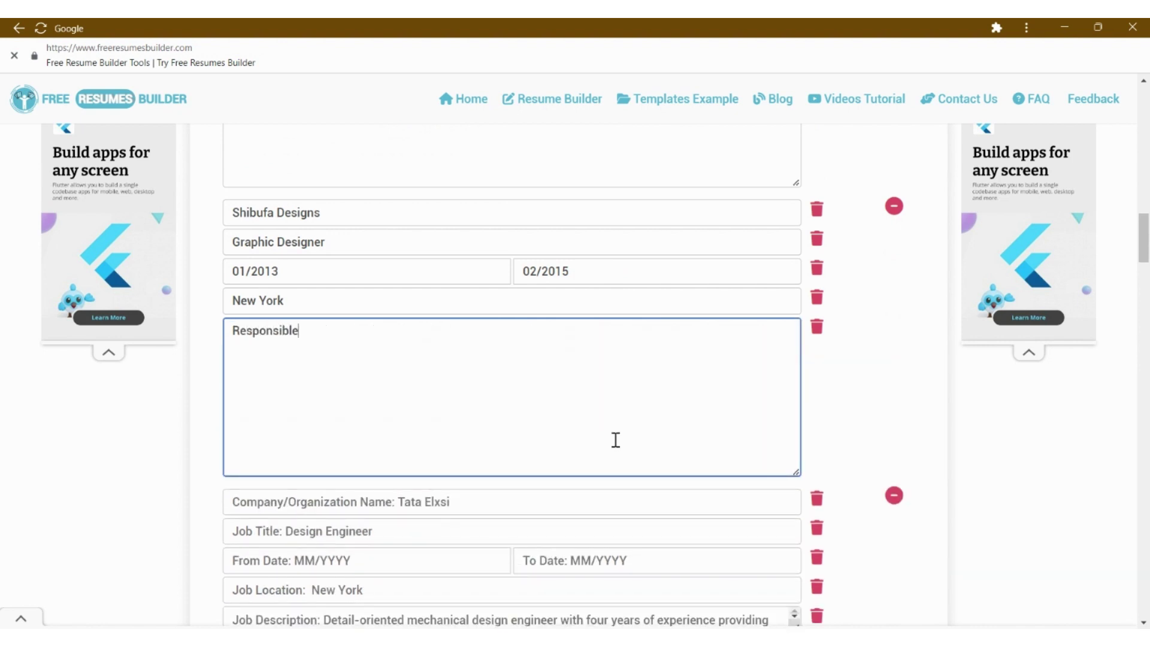
{"action": "type", "text": " for daily design"}
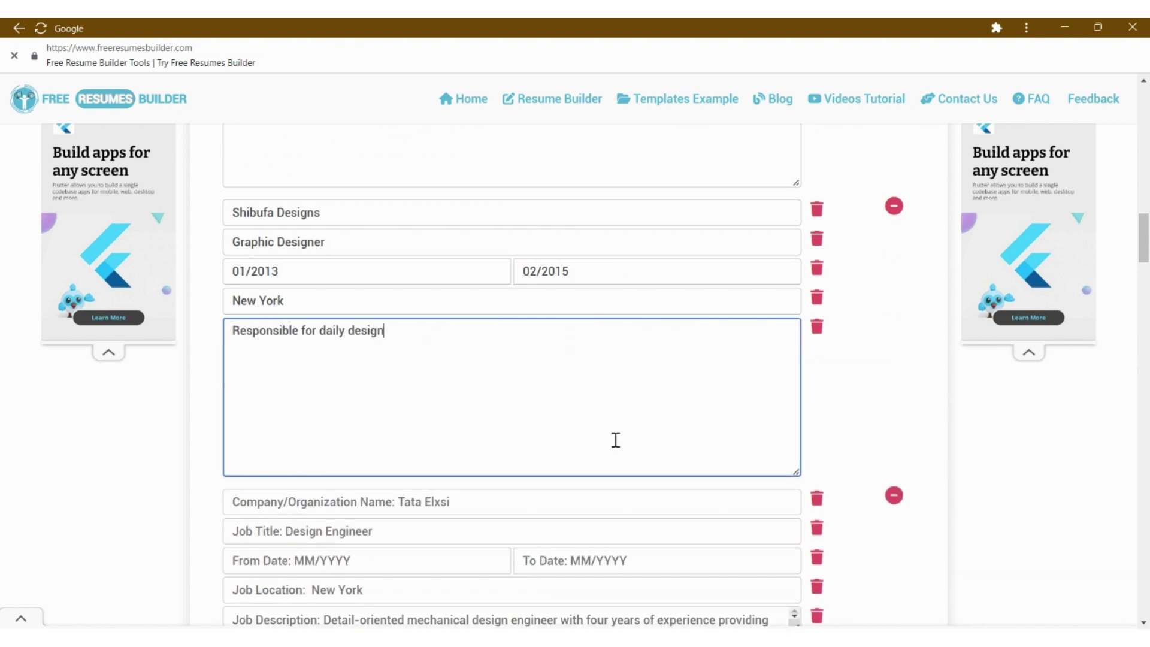
{"action": "type", "text": " in a profile and popular design firm."}
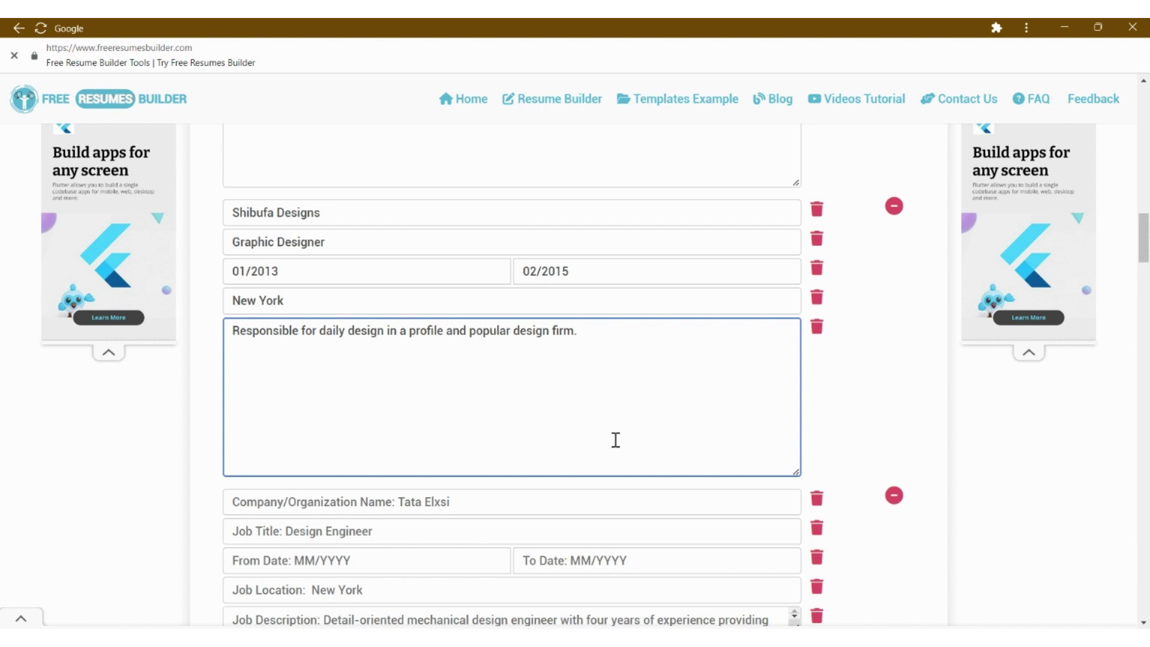
{"action": "type", "text": "Created a high v"}
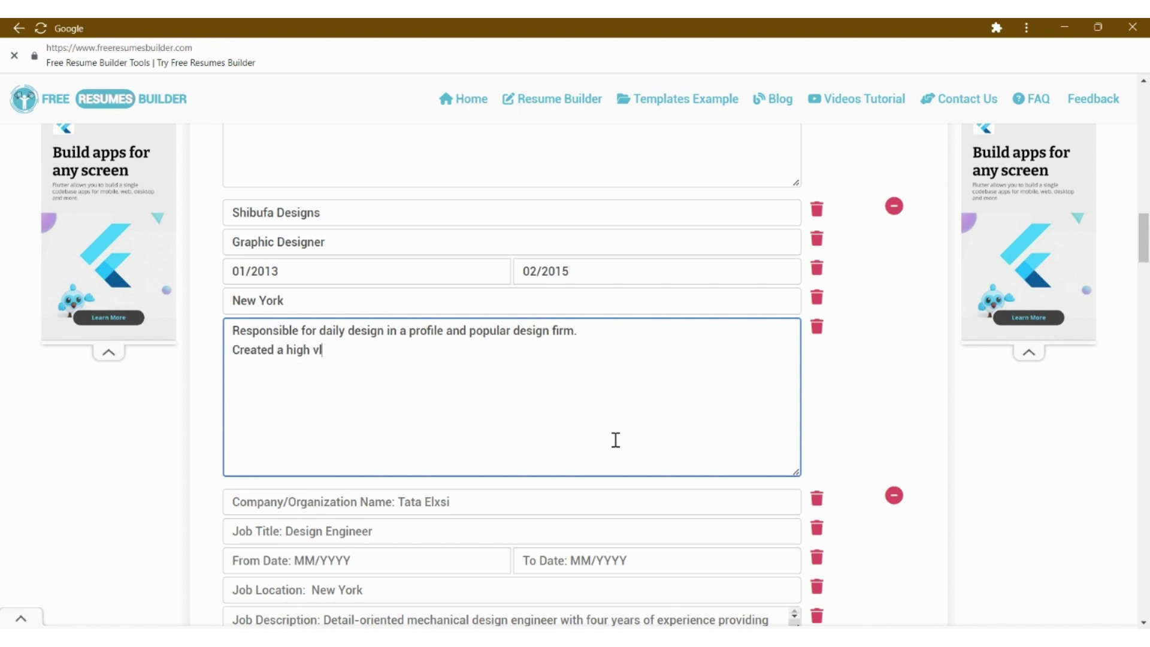
{"action": "type", "text": "olume of layout, graphic, and pro"}
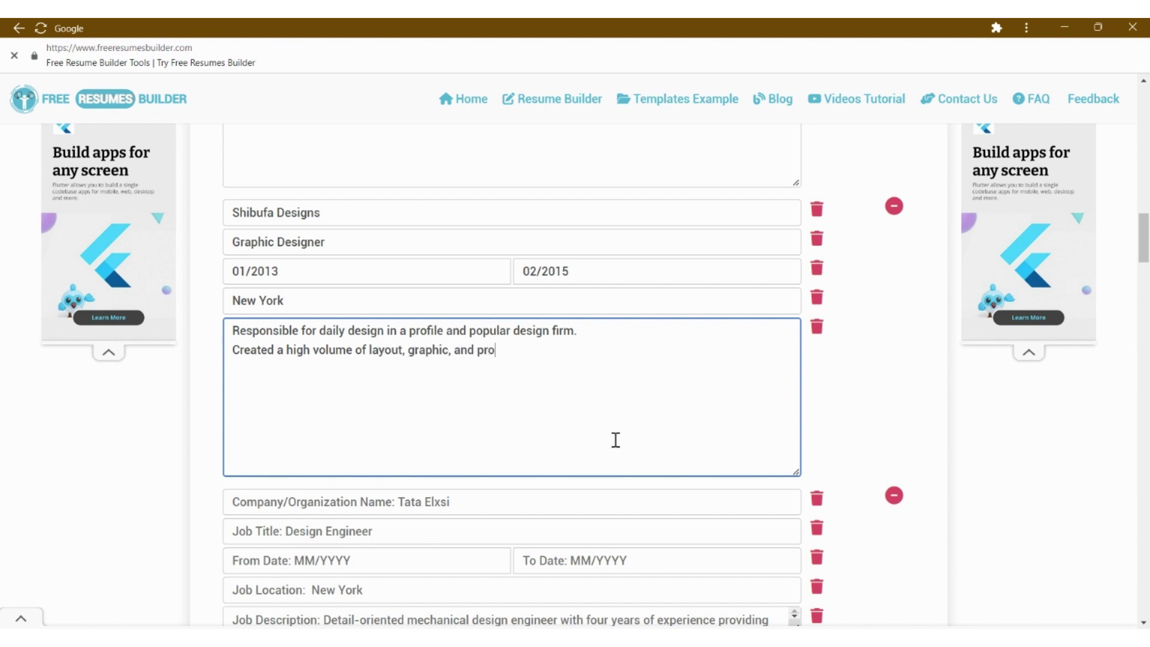
{"action": "type", "text": "duction design. "}
{"action": "type", "text": "Contributed"}
{"action": "type", "text": " to a"}
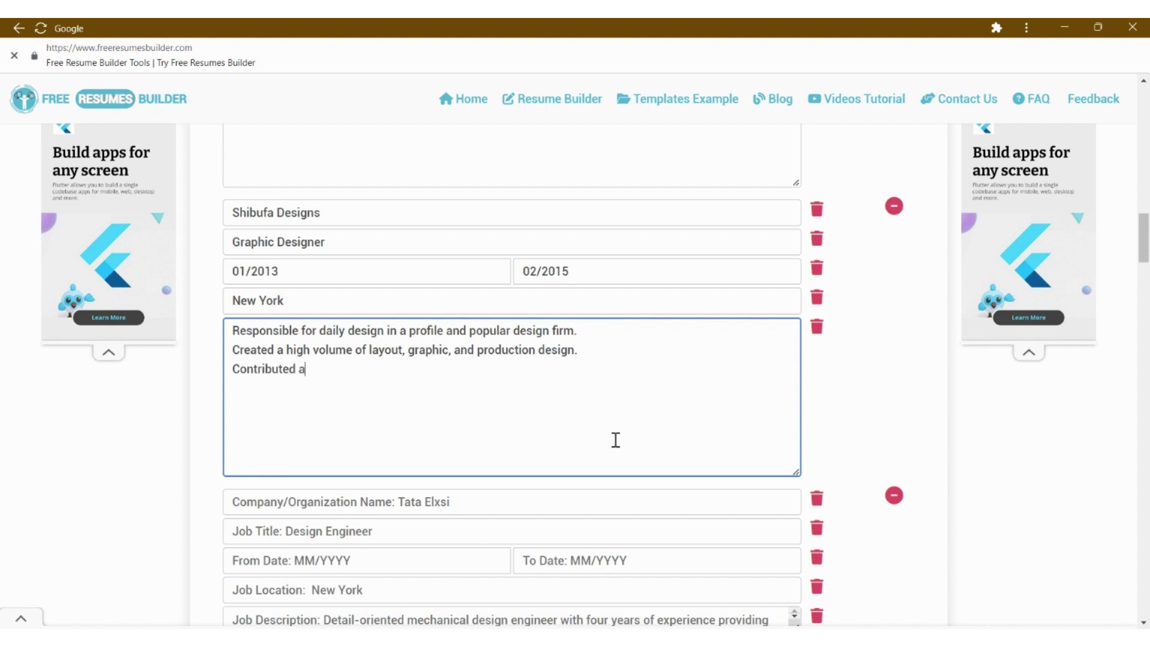
{"action": "key", "text": "BackSpace"}
{"action": "type", "text": "to a custoner site tha"}
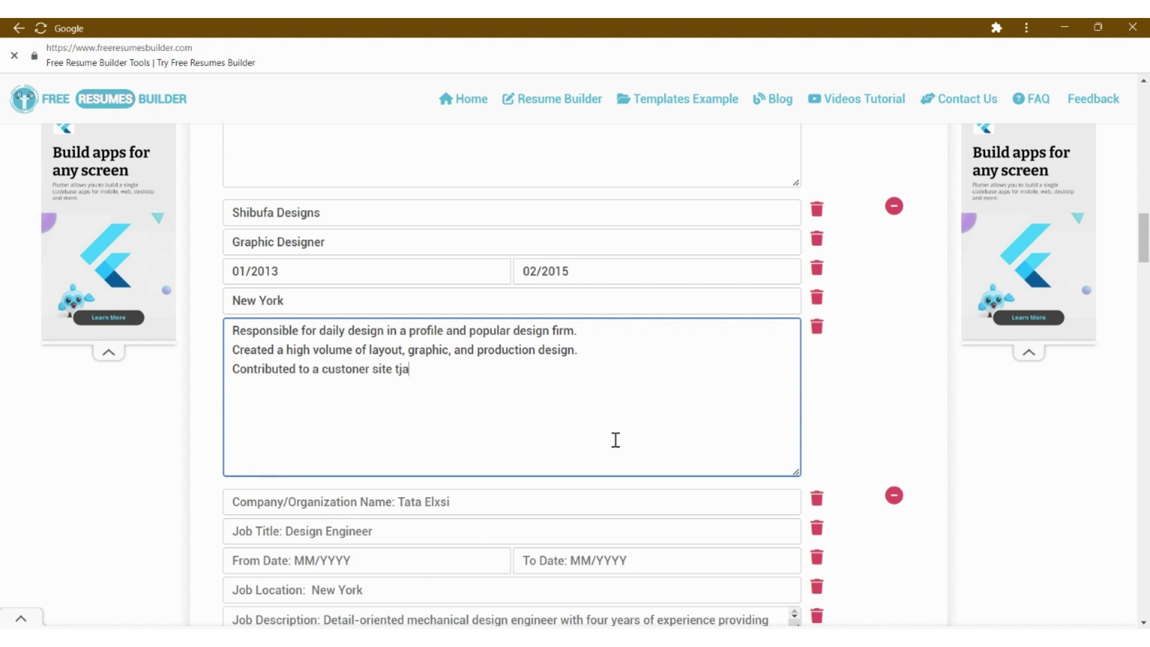
{"action": "key", "text": "BackSpace"}
{"action": "key", "text": "BackSpace"}
{"action": "type", "text": "that wor"}
{"action": "type", "text": " a 2016 Shopity Design award."}
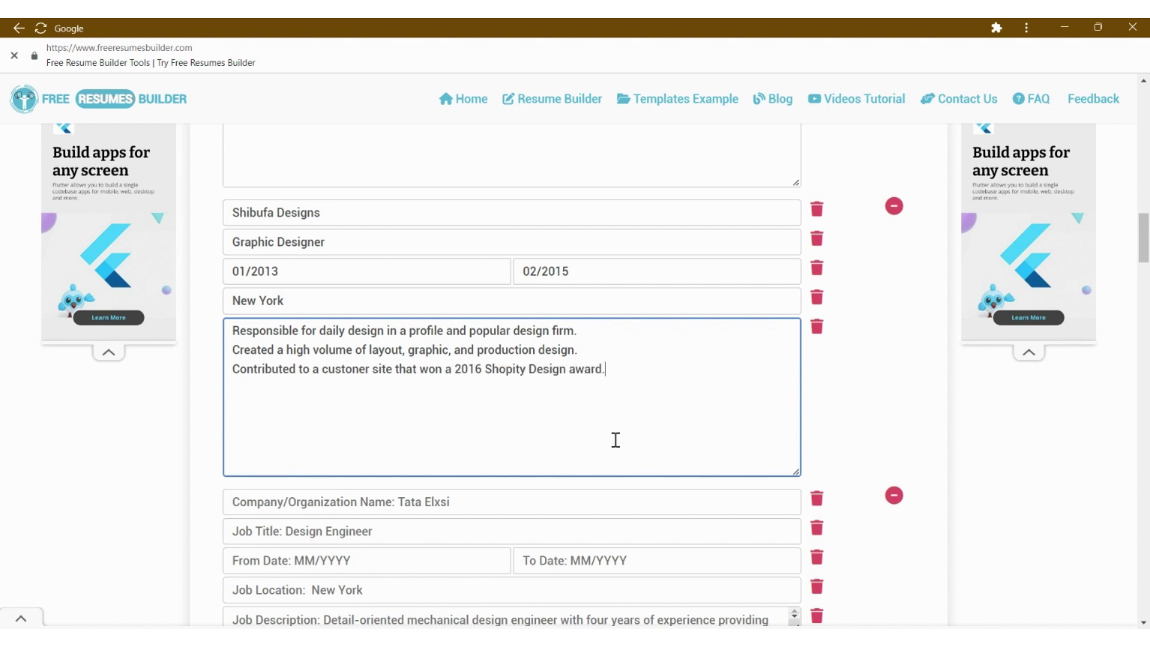
- Enter the third job: Passalaqua, Graphic Designer, 10/2010 to 11/2012, New York
{"action": "scroll", "coordinate": [616, 441], "scroll_direction": "down", "scroll_amount": 4}
{"action": "left_click", "coordinate": [430, 279]}
{"action": "type", "text": "Passalaqua Graphics"}
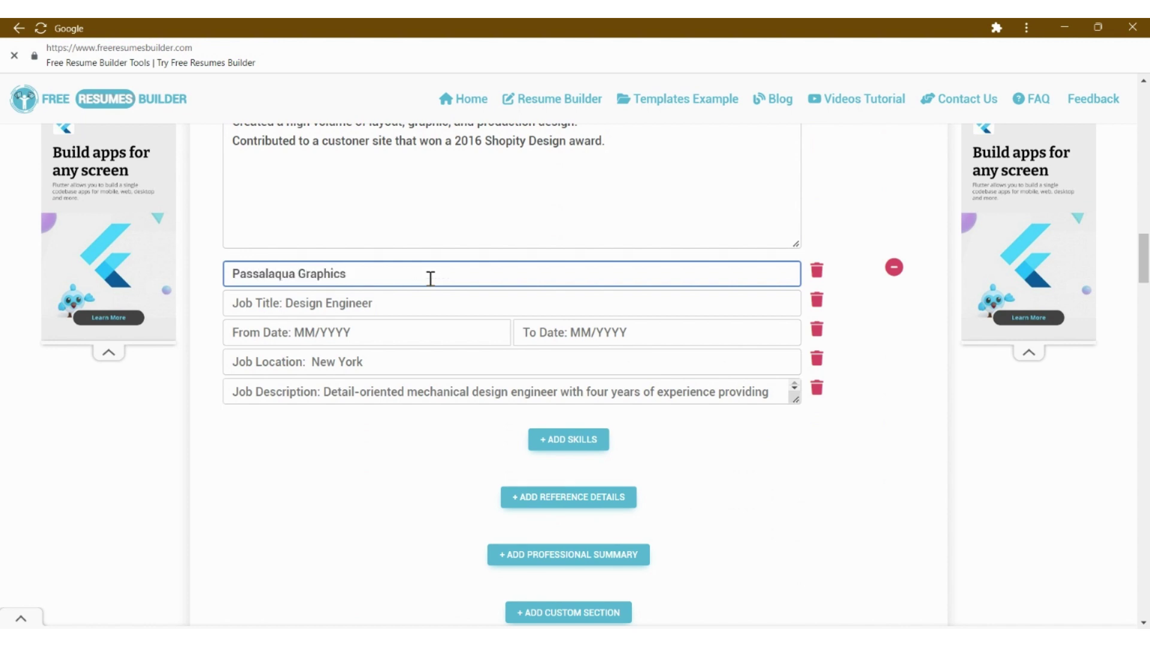
{"action": "key", "text": "Tab"}
{"action": "type", "text": "Graphic De"}
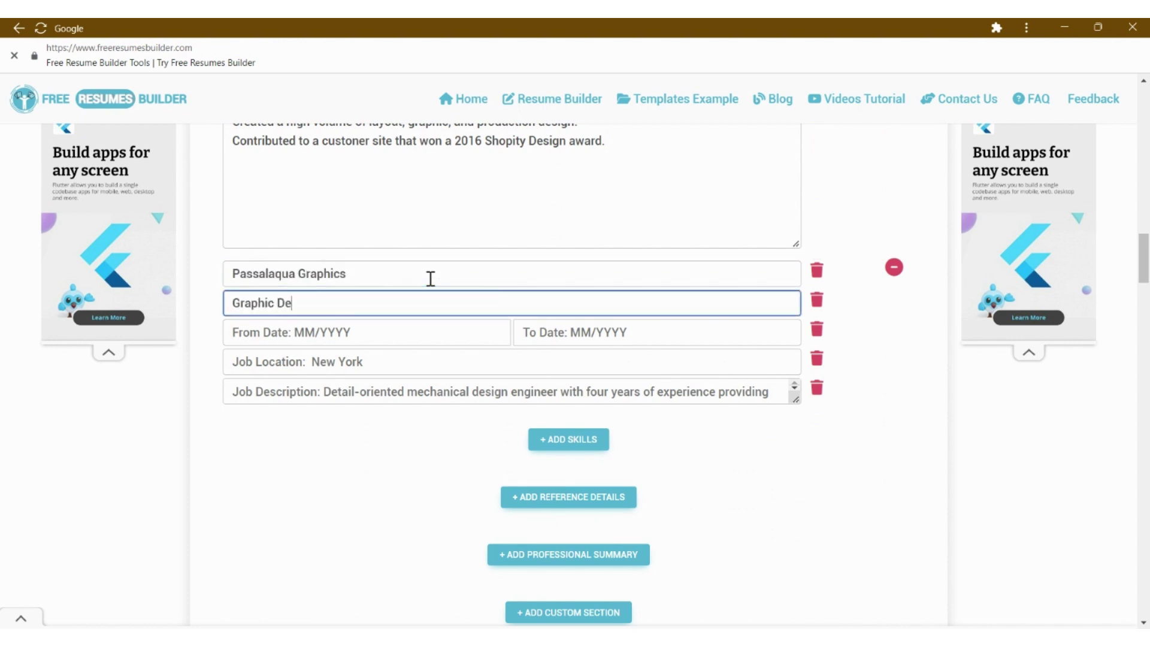
{"action": "type", "text": "signer"}
{"action": "key", "text": "Tab"}
{"action": "type", "text": "10/2010"}
{"action": "key", "text": "Tab"}
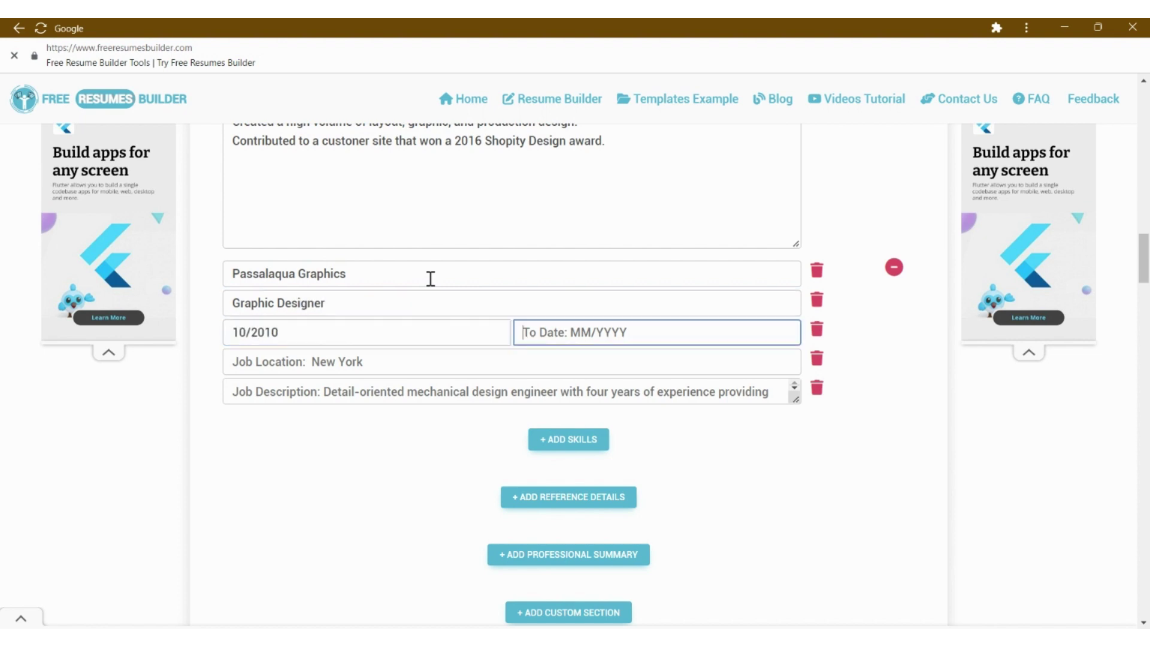
{"action": "type", "text": "11/2012"}
{"action": "key", "text": "Tab"}
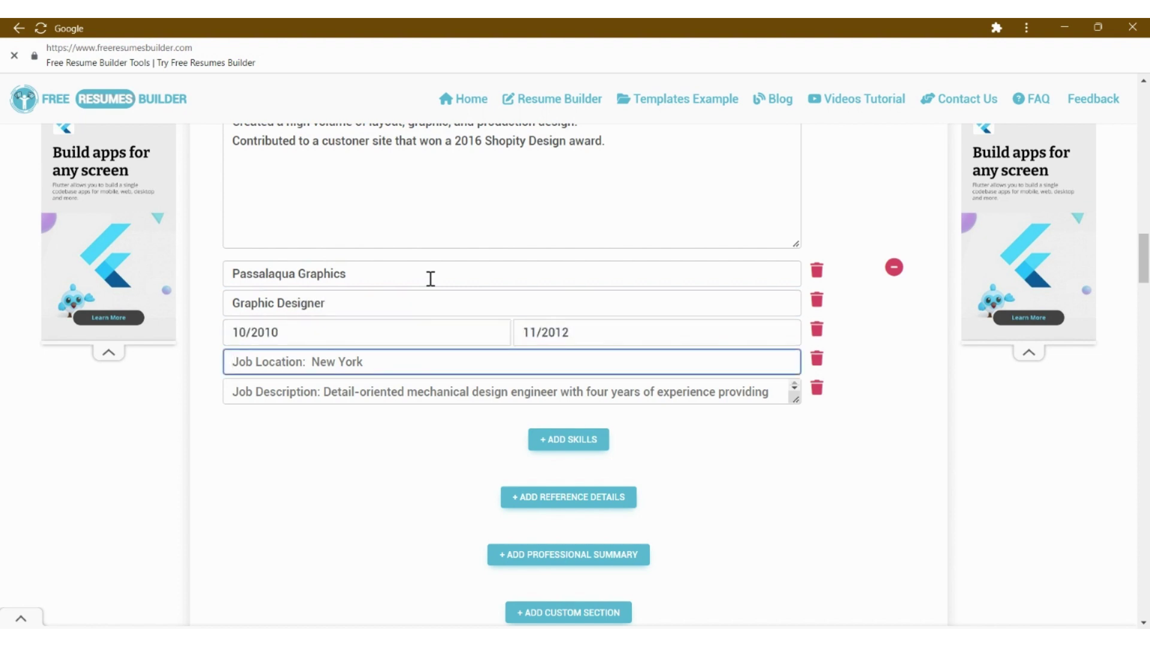
{"action": "type", "text": "New York"}
{"action": "key", "text": "Tab"}
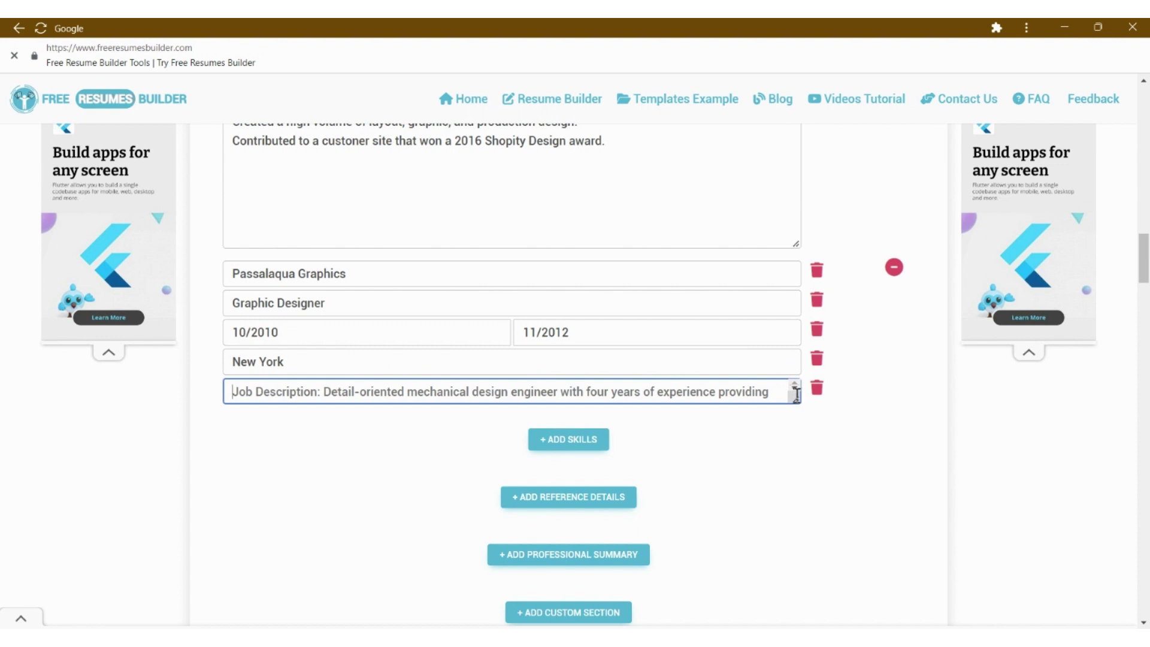
- Type the description lines on daily high-end graphics design and using InDesign and Photoshop
{"action": "left_click_drag", "start_coordinate": [797, 401], "coordinate": [796, 523]}
{"action": "scroll", "coordinate": [491, 366], "scroll_direction": "down", "scroll_amount": 1}
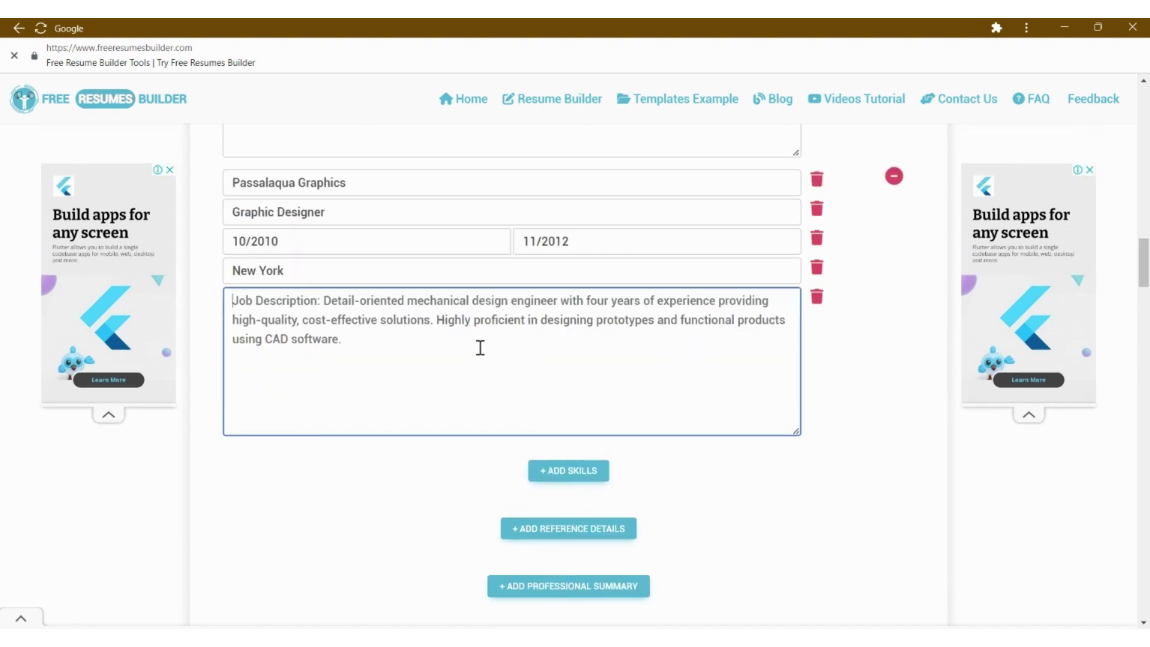
{"action": "type", "text": "Responsible"}
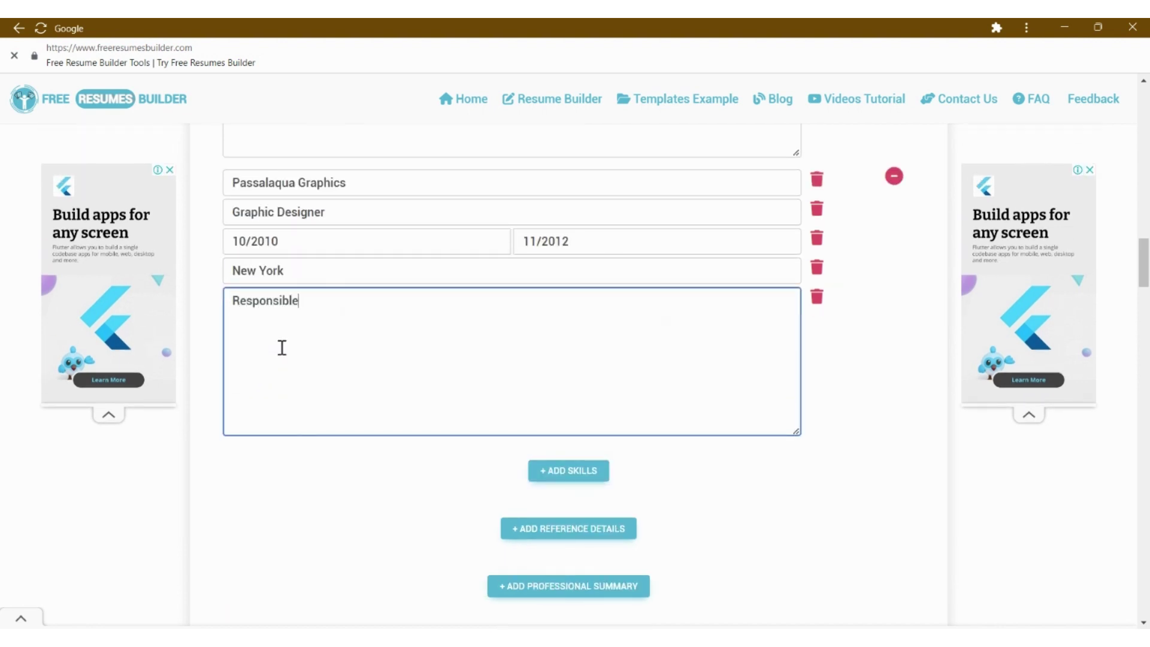
{"action": "type", "text": " for daily desai"}
{"action": "type", "text": "n in a"}
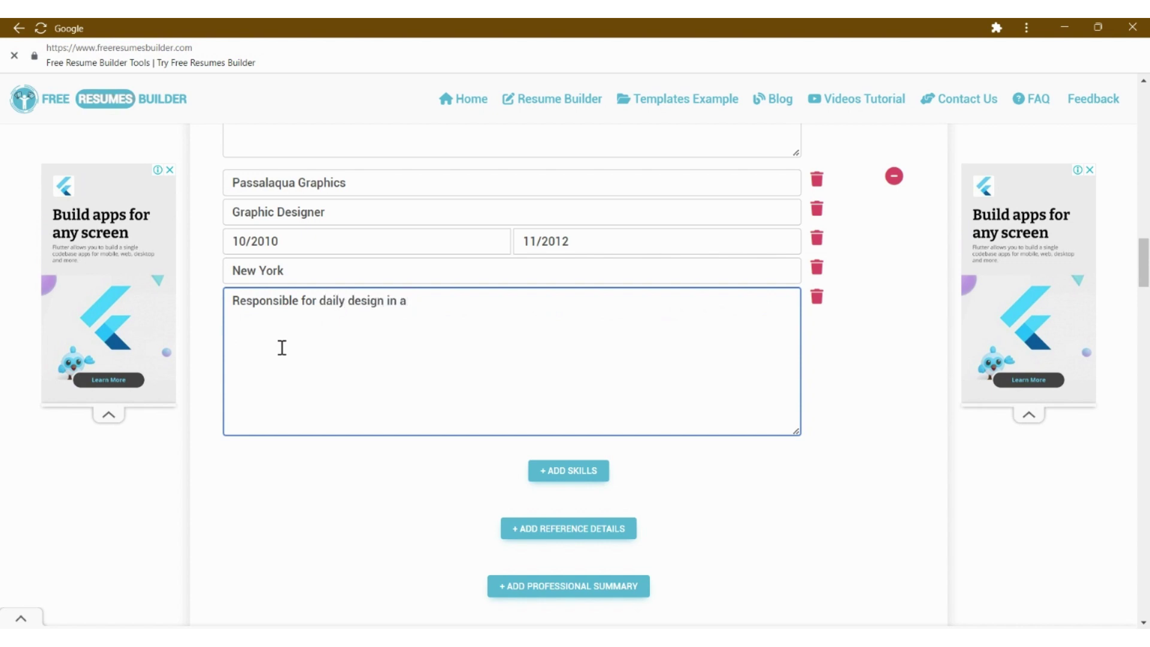
{"action": "type", "text": " small, high-end graphics business."}
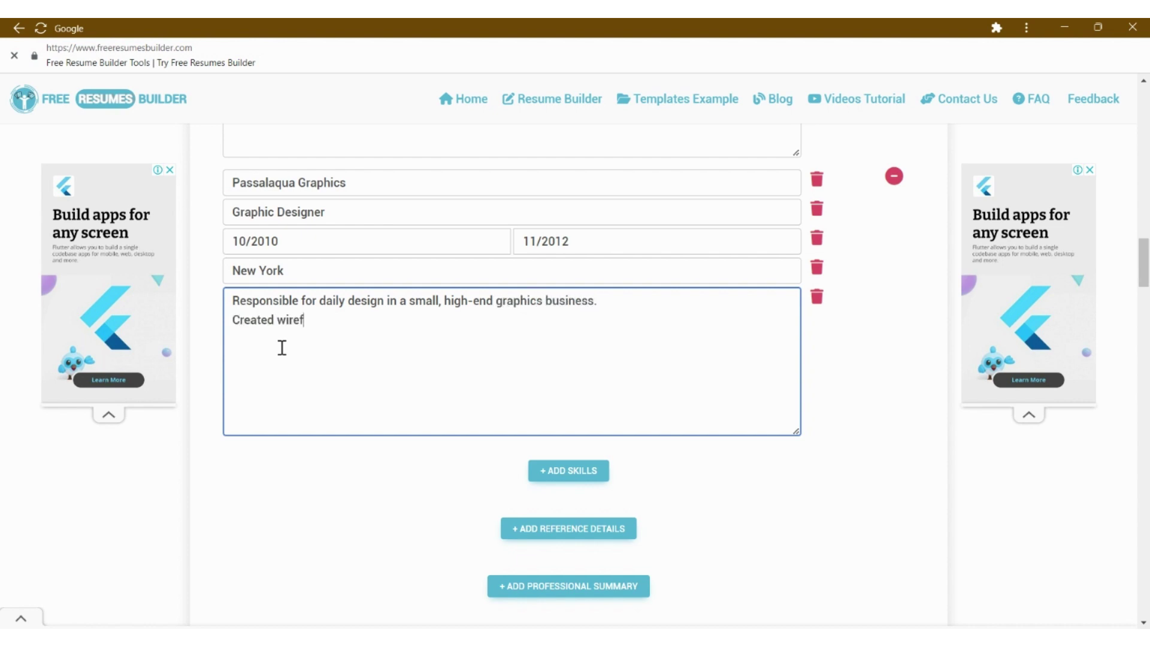
{"action": "type", "text": "rmes"}
{"action": "type", "text": "ames"}
{"action": "type", "text": " and page designs "}
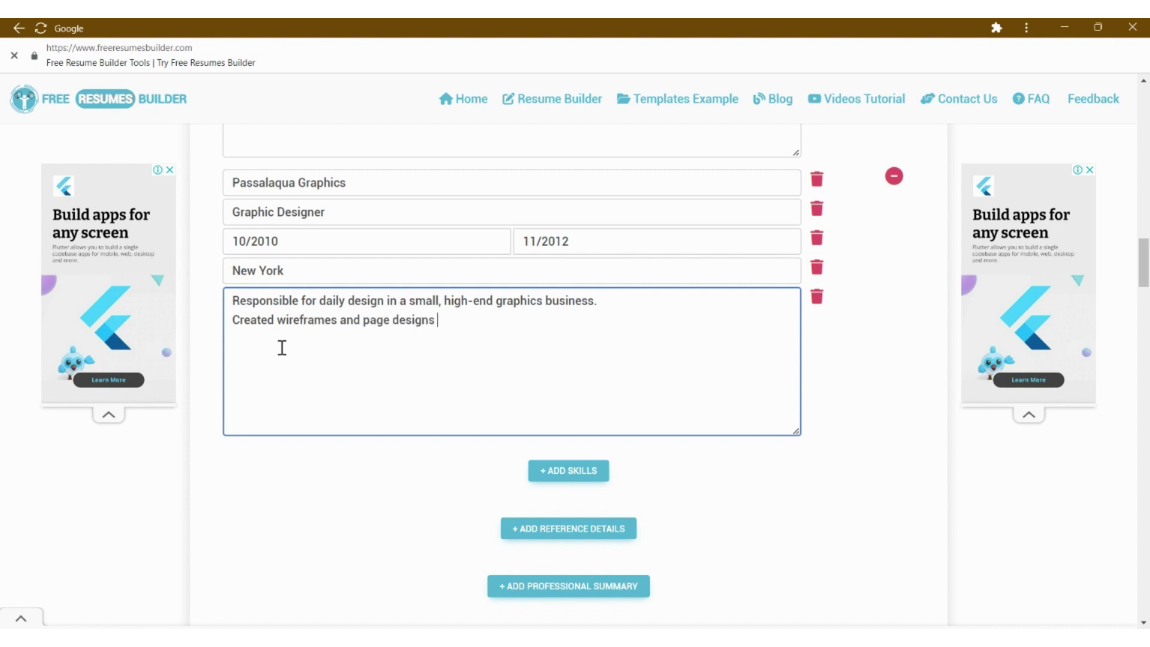
{"action": "type", "text": "for multiple client"}
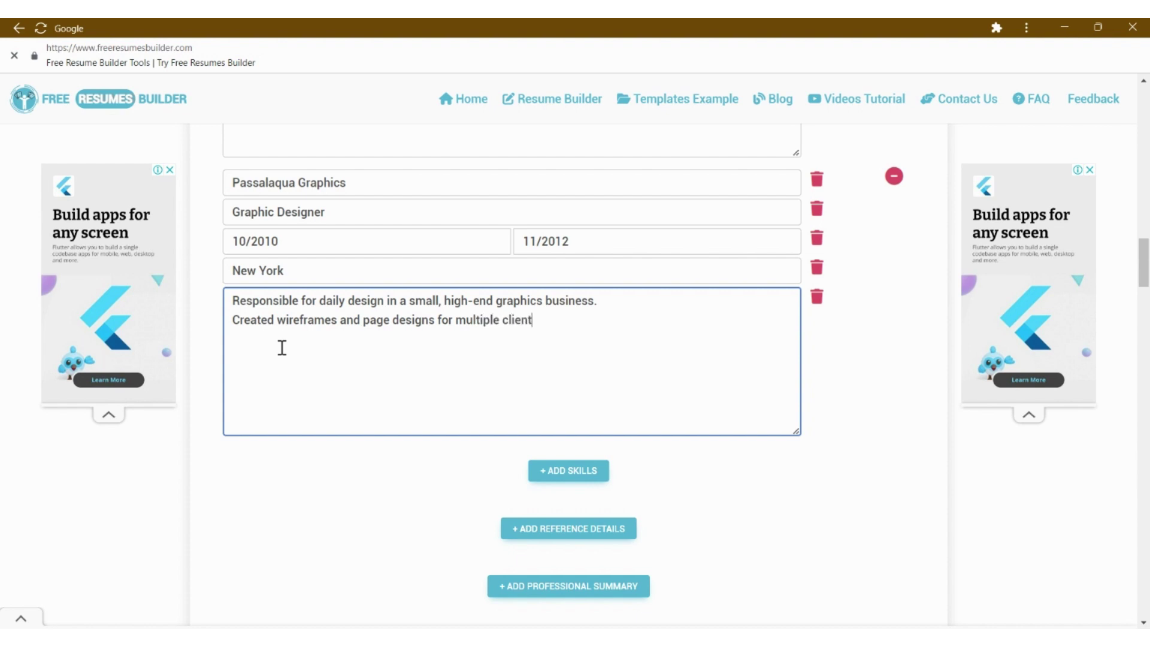
{"action": "type", "text": " websites."}
{"action": "key", "text": "Return"}
{"action": "type", "text": "Used InD"}
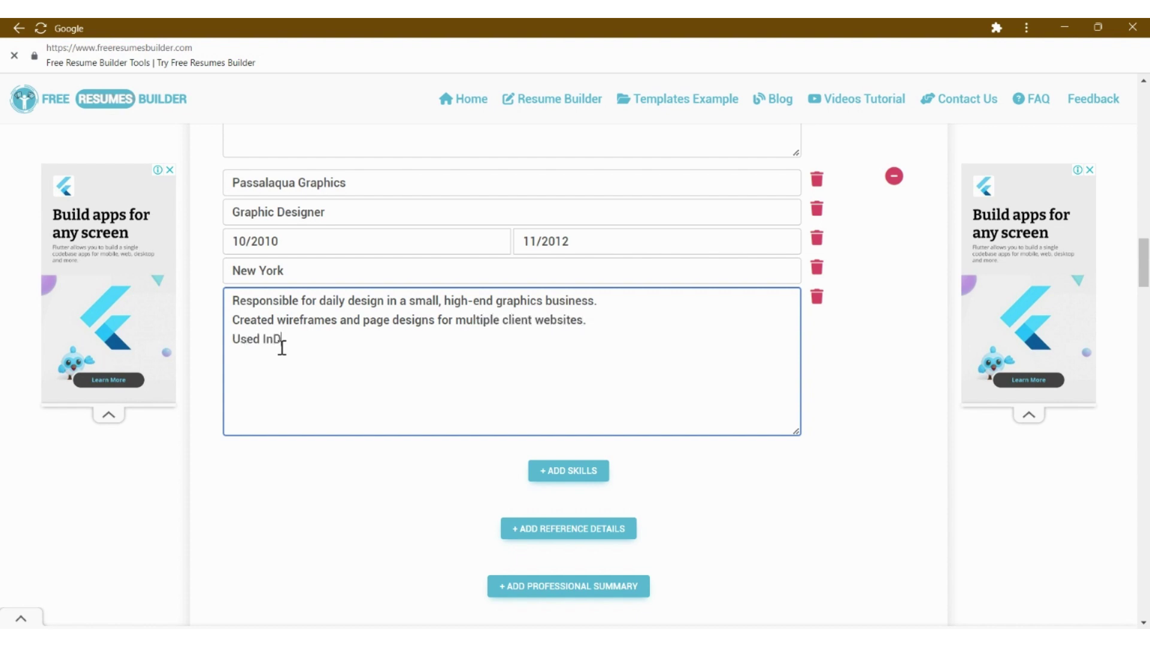
{"action": "type", "text": "esign, Illustrator, and P"}
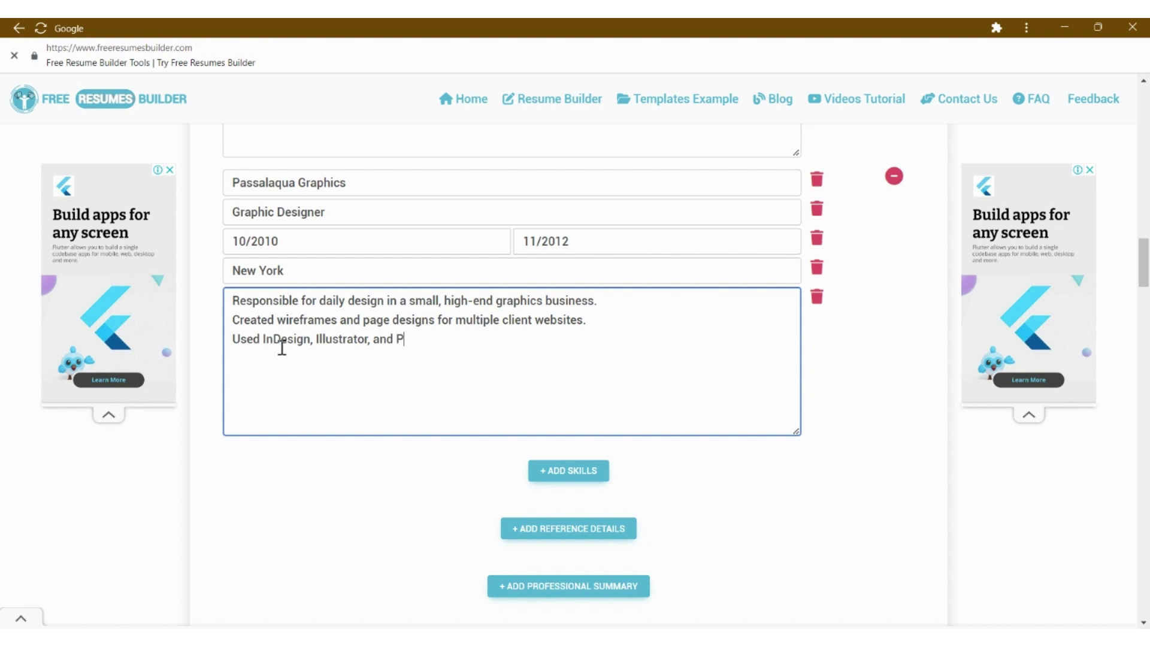
{"action": "type", "text": "hotoshop daily to produce."}
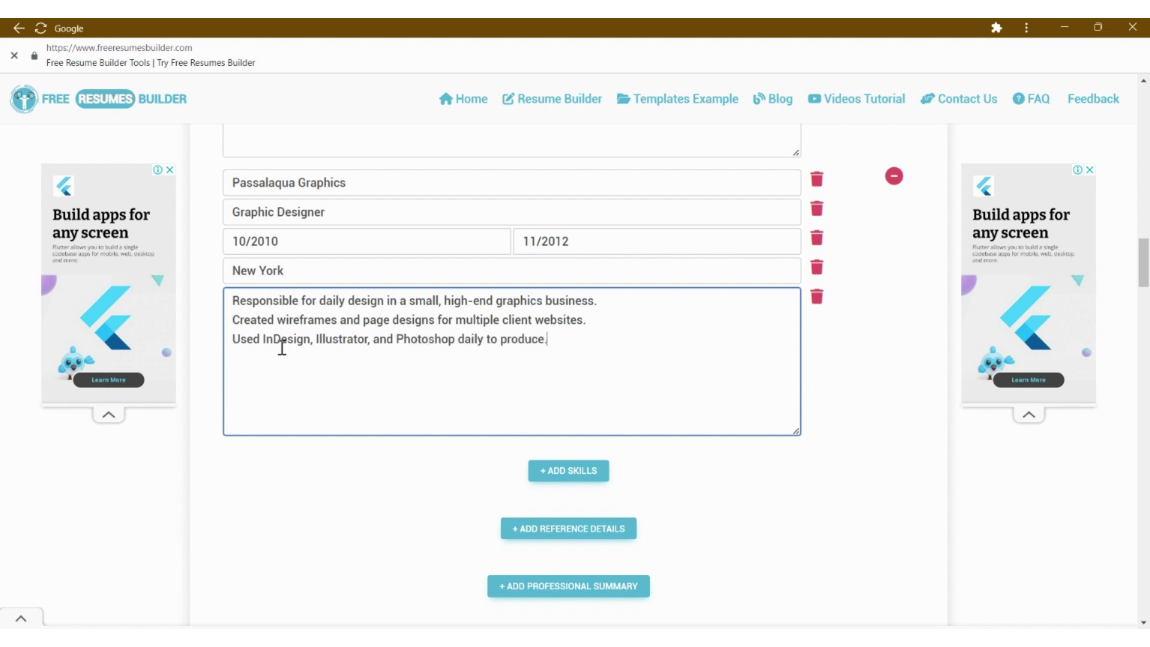
{"action": "scroll", "coordinate": [421, 332], "scroll_direction": "down", "scroll_amount": 3}
- Add a skills section titled 'Tech' and enter Photoshop as its first skill
{"action": "left_click", "coordinate": [549, 325]}
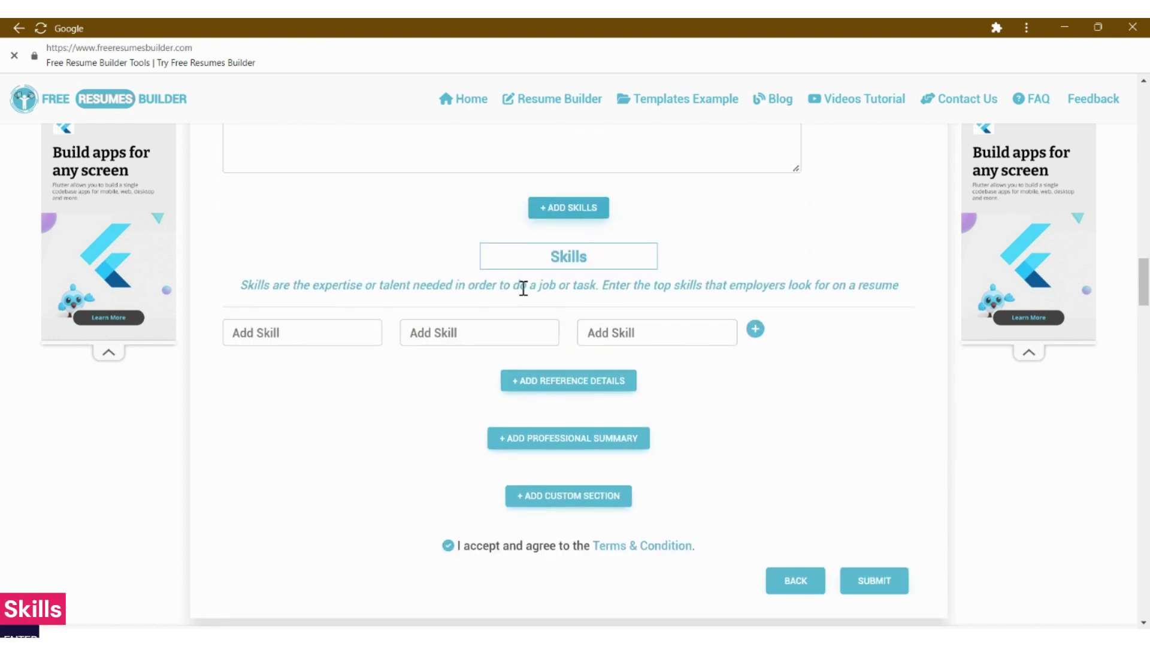
{"action": "left_click", "coordinate": [551, 257]}
{"action": "type", "text": "Tech"}
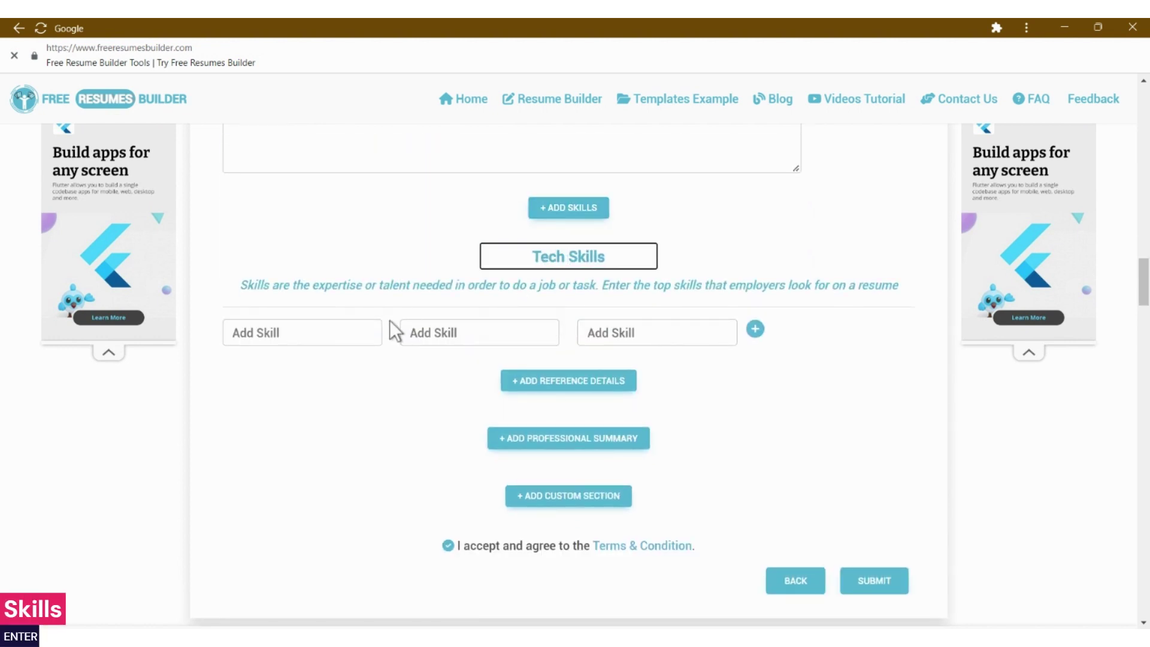
{"action": "left_click", "coordinate": [364, 329]}
{"action": "type", "text": "Photoshop"}
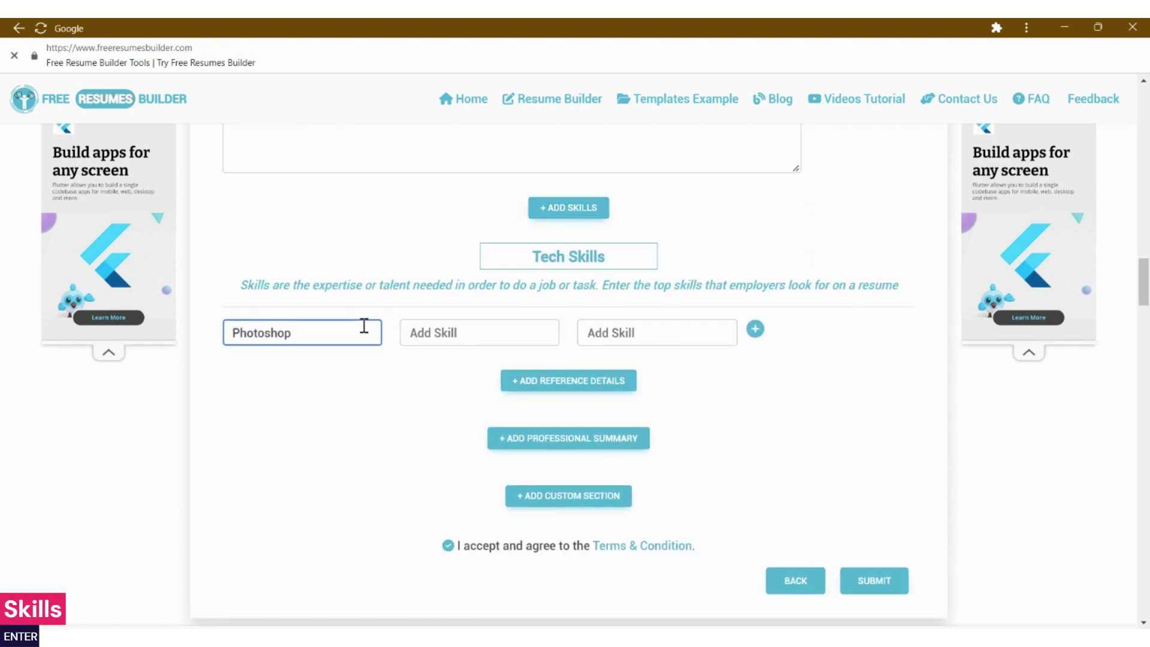
- Enter Illustrator and InDesign as skills and add a new row of skill fields
{"action": "key", "text": "Tab"}
{"action": "type", "text": "Illus"}
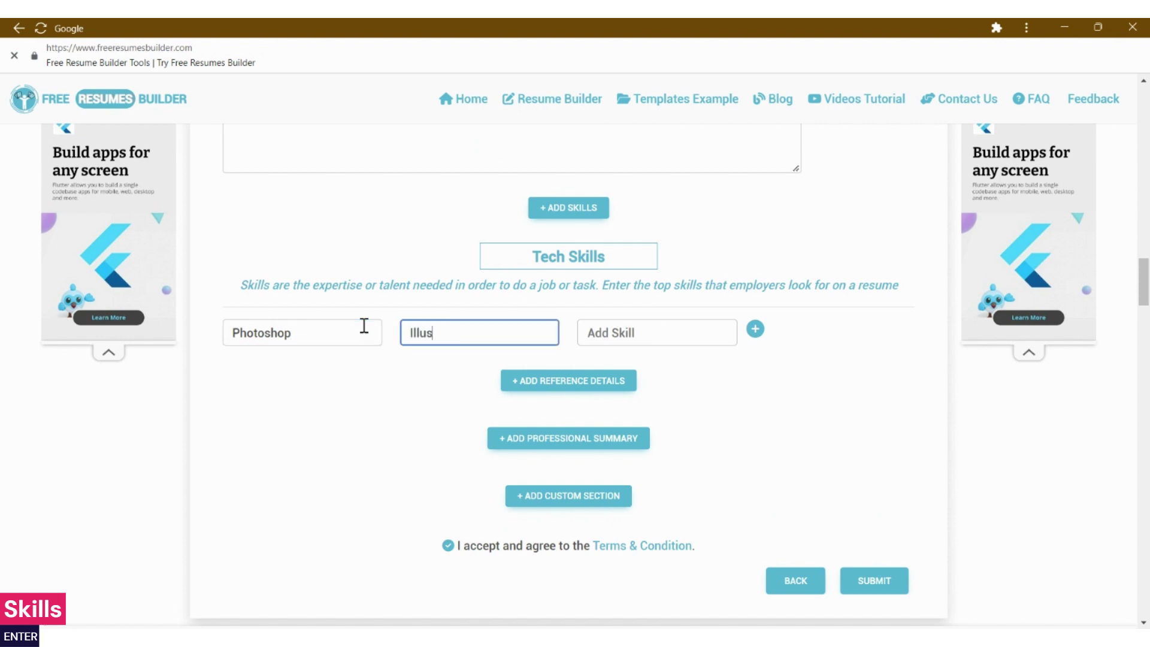
{"action": "type", "text": "trator"}
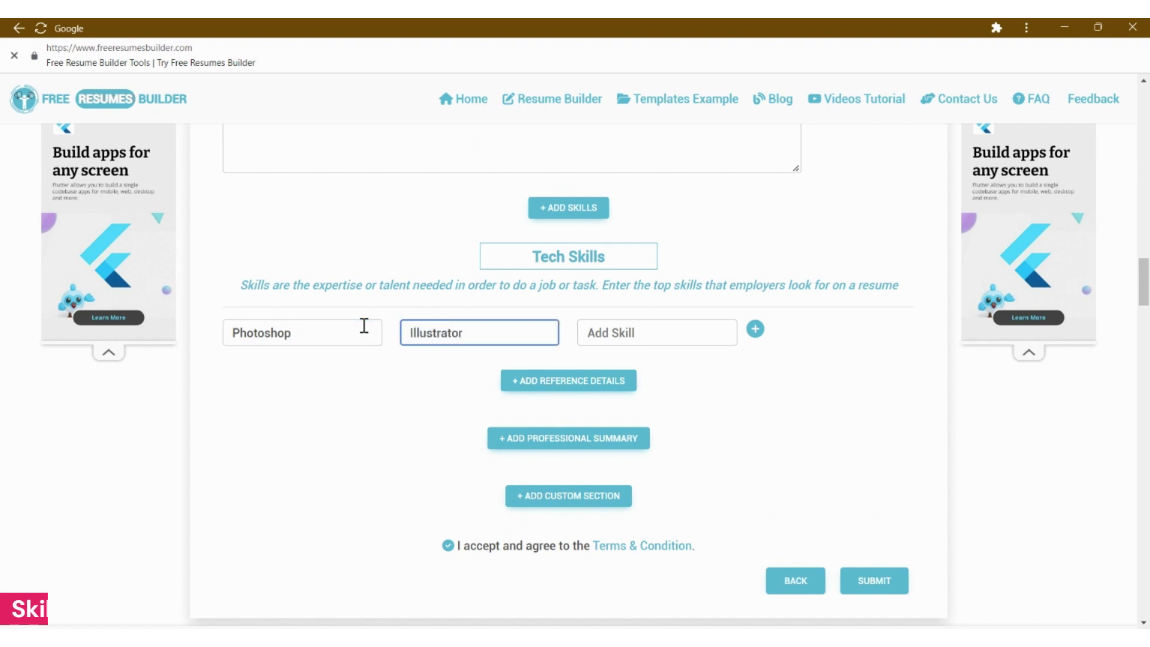
{"action": "key", "text": "Tab"}
{"action": "type", "text": "InDesign"}
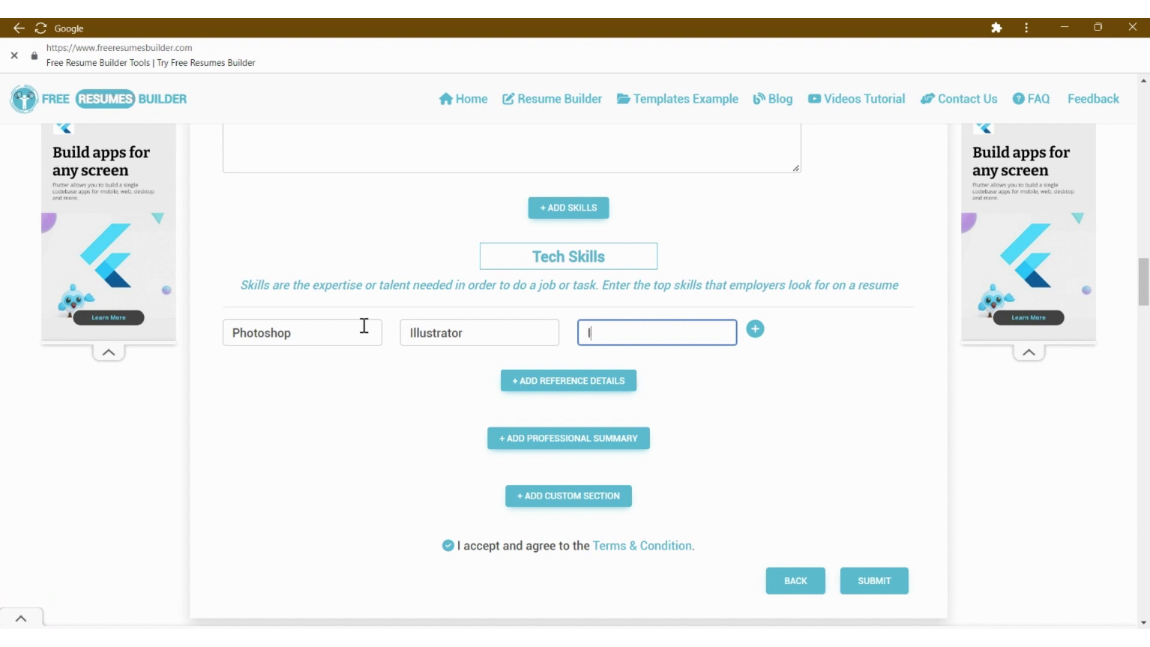
{"action": "key", "text": "Tab"}
{"action": "key", "text": "Return"}
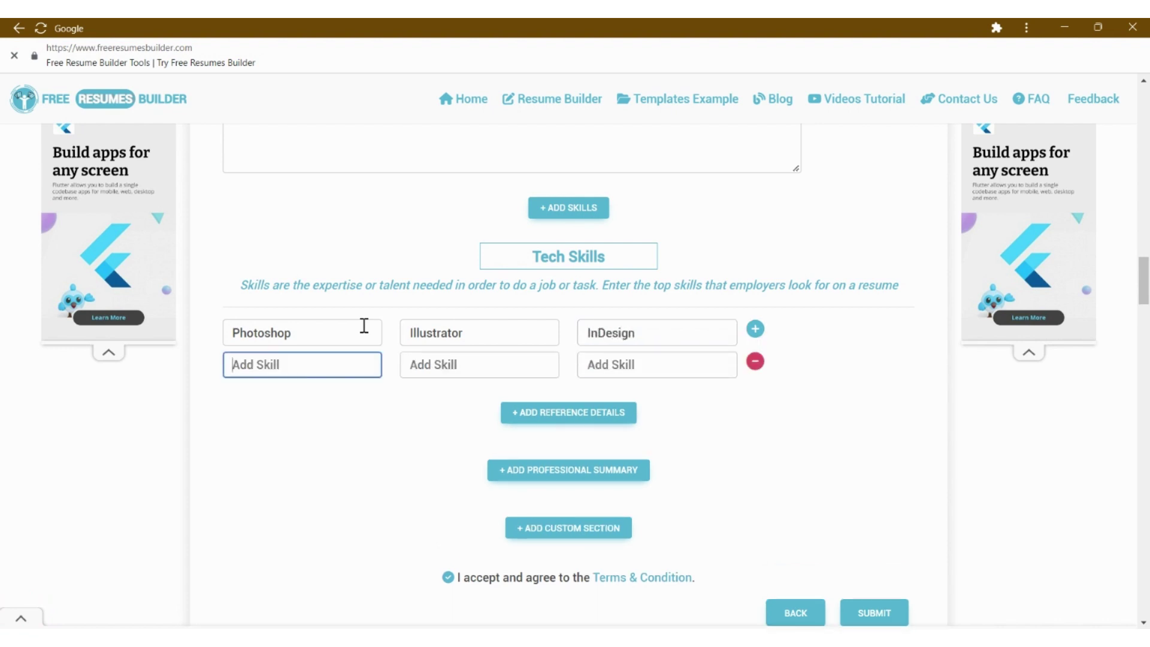
- Enter Acrobat and CorelDraw as skills and add a Professional Summary section
{"action": "type", "text": "Adobe"}
{"action": "key", "text": "BackSpace"}
{"action": "type", "text": "crobat"}
{"action": "key", "text": "Tab"}
{"action": "type", "text": "Corel"}
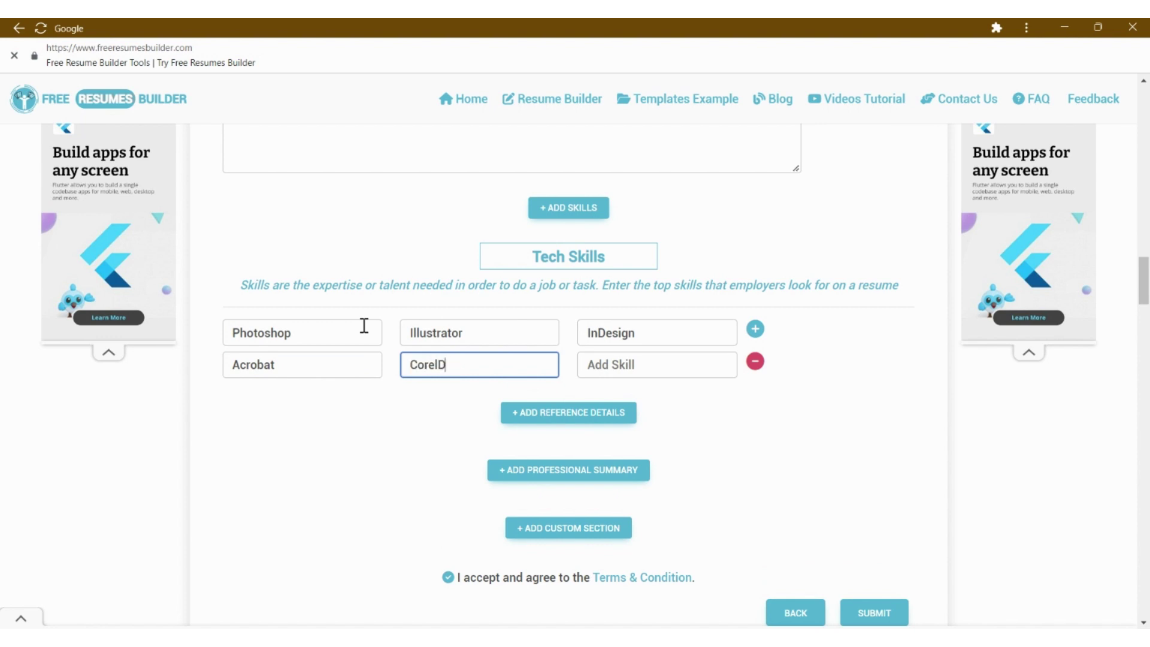
{"action": "key", "text": "Tab"}
{"action": "key", "text": "Tab"}
{"action": "key", "text": "Tab"}
{"action": "key", "text": "Tab"}
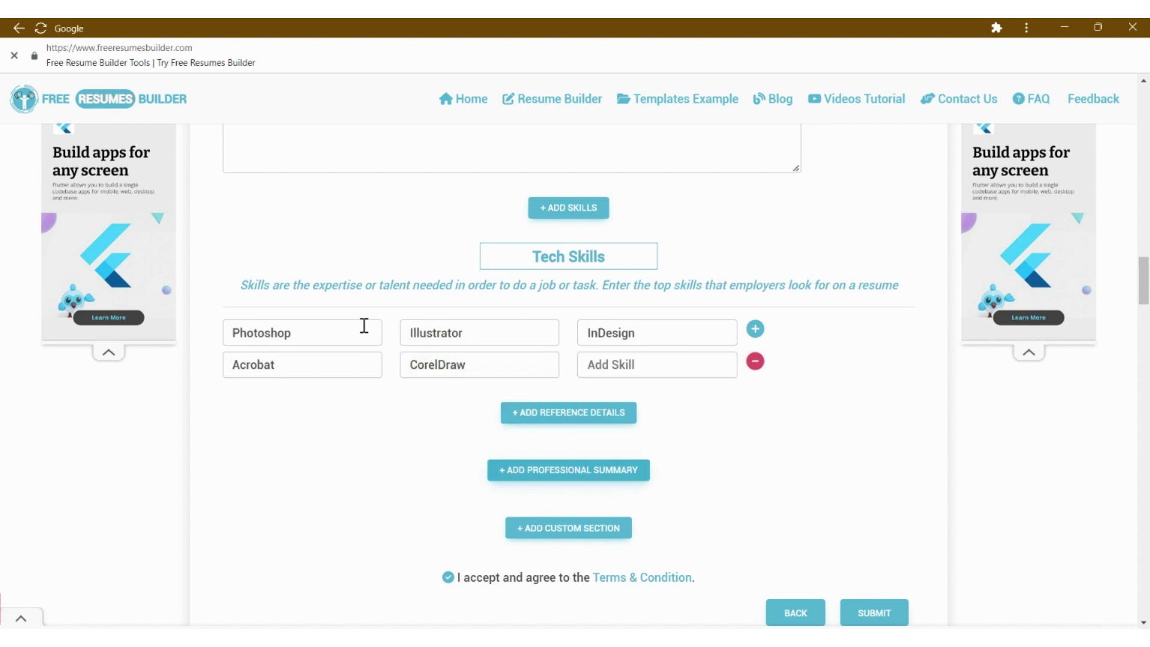
{"action": "key", "text": "Return"}
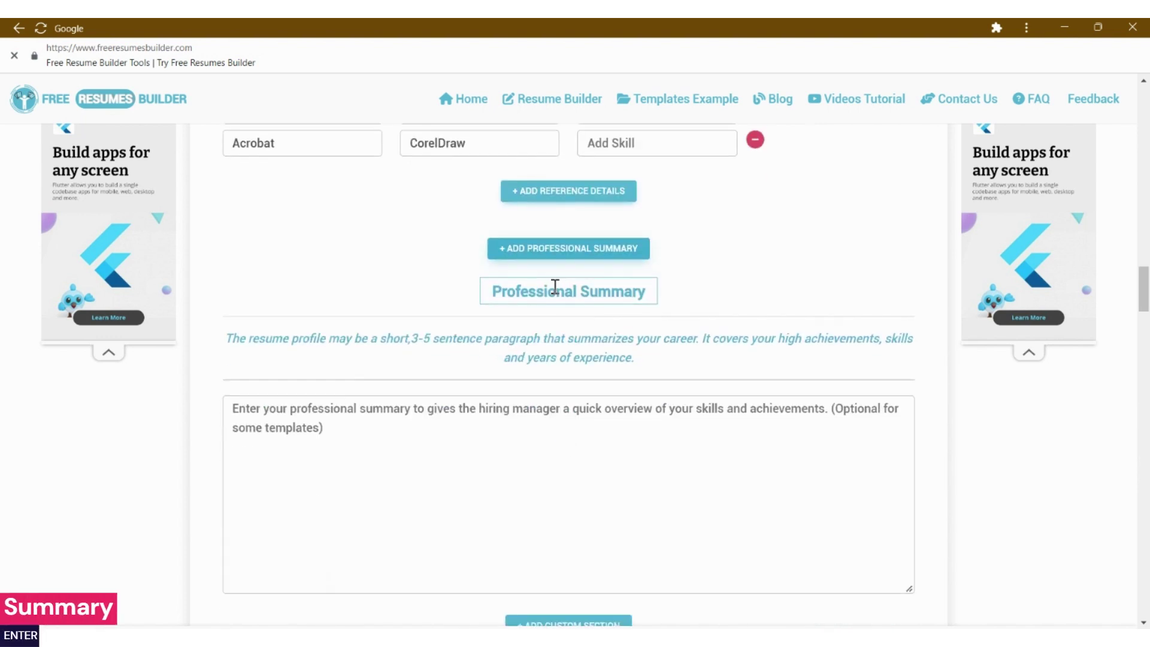
- Rename the heading to 'Summary' and write the creative graphic designer career summary
{"action": "double_click", "coordinate": [556, 287]}
{"action": "key", "text": "BackSpace"}
{"action": "left_click", "coordinate": [387, 397]}
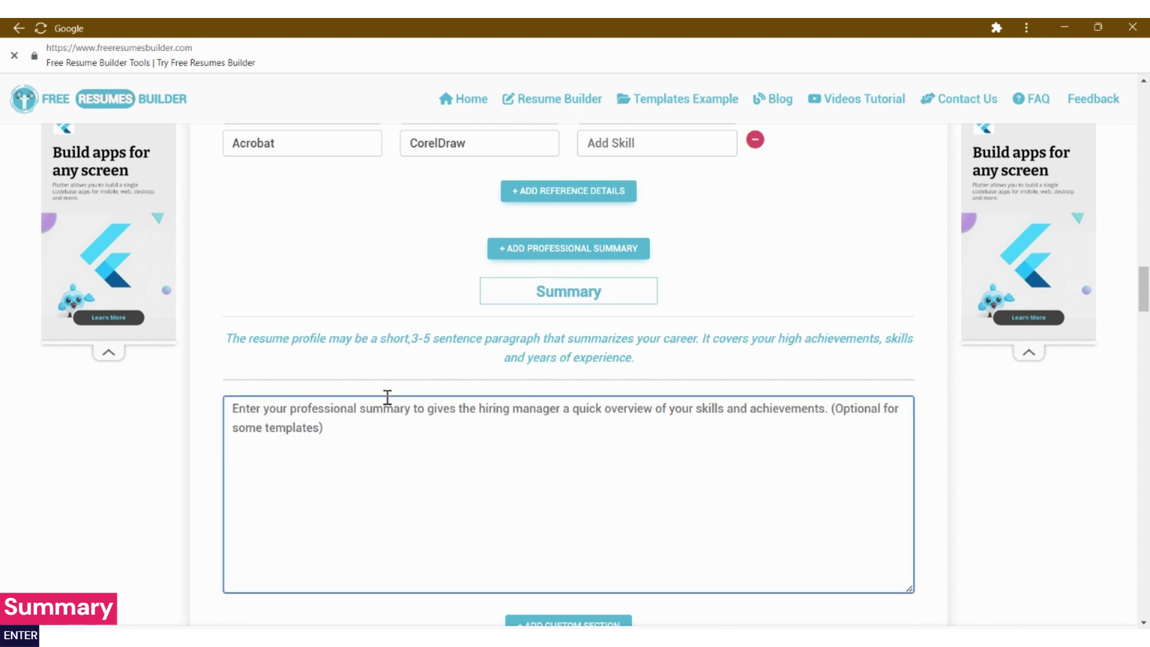
{"action": "type", "text": "Creative, ha"}
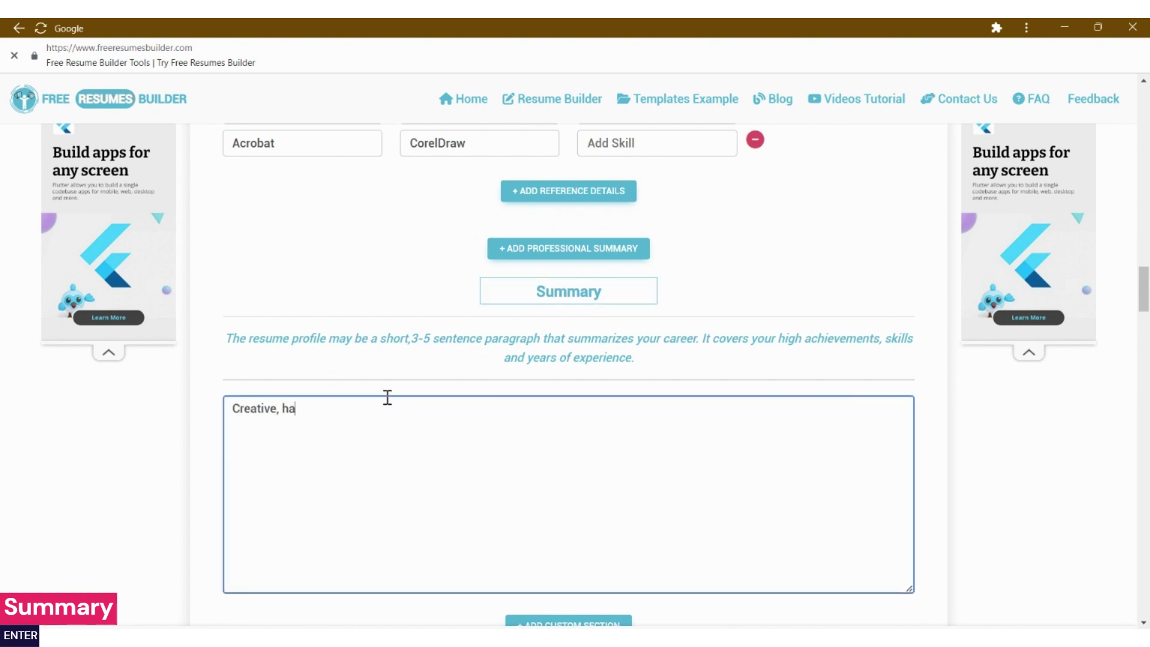
{"action": "type", "text": "rd working graphic des"}
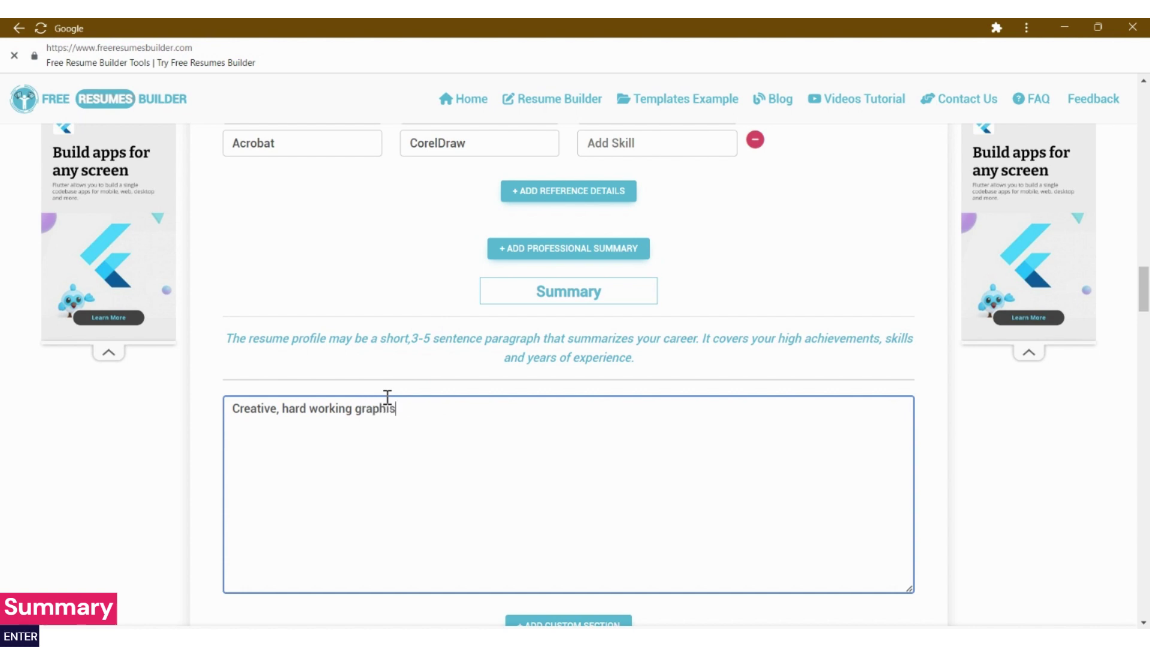
{"action": "type", "text": "igner who stands out"}
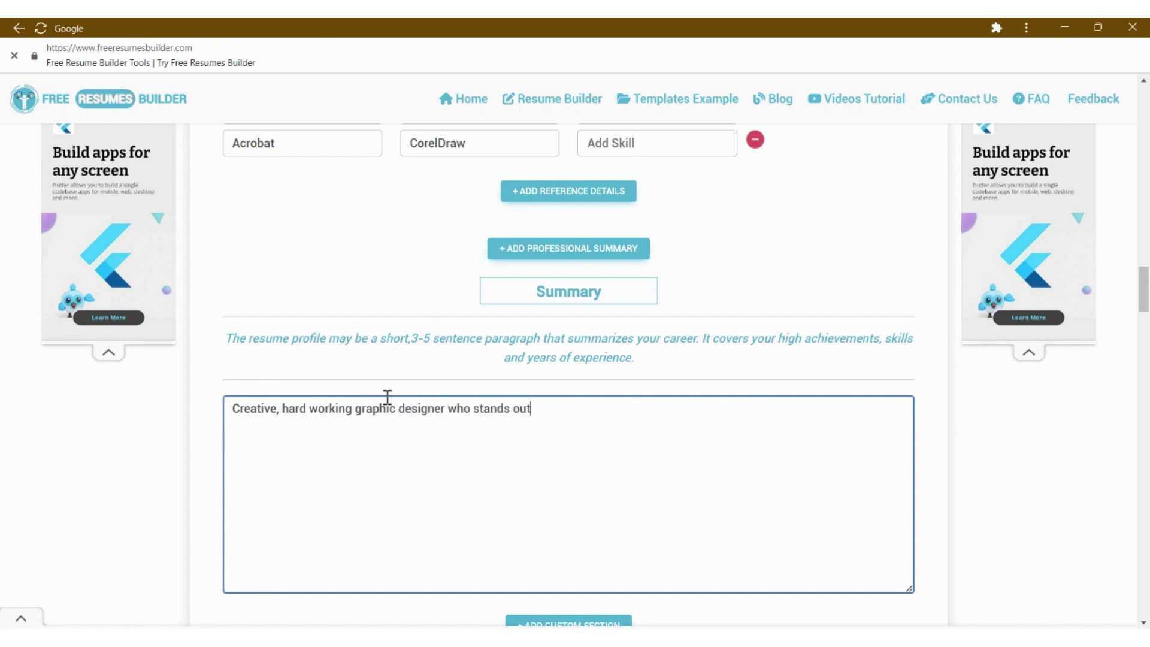
{"action": "type", "text": ". Seeking to make life easier for Alice P."}
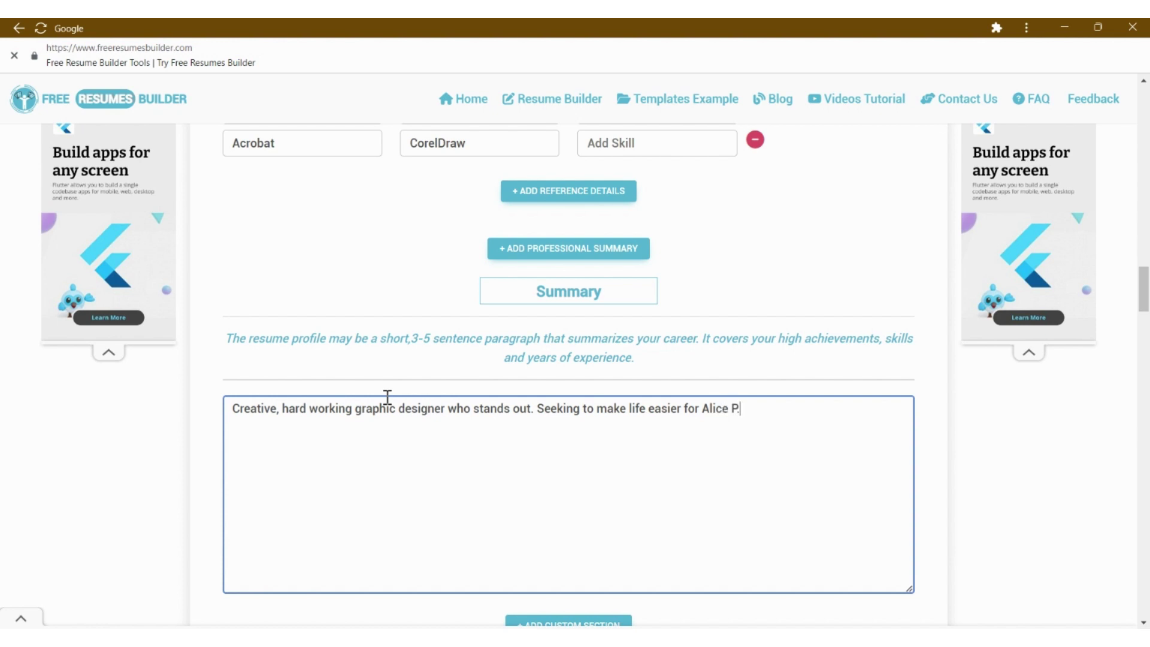
{"action": "type", "text": "Google. I'have"}
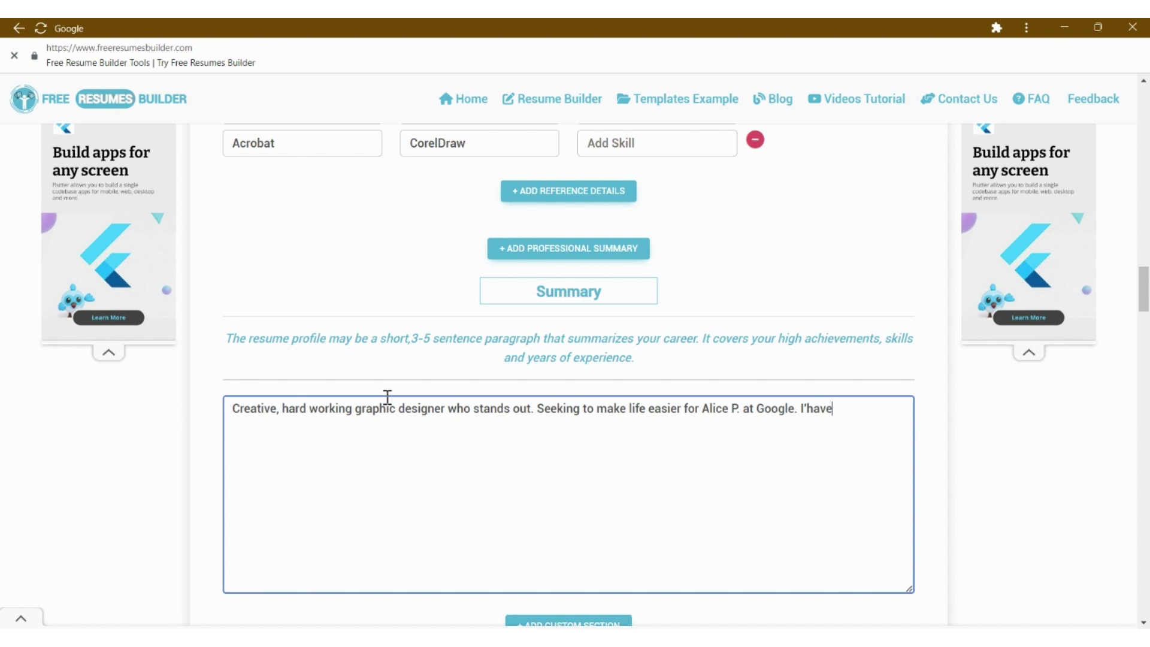
{"action": "key", "text": "BackSpace"}
{"action": "key", "text": "BackSpace"}
{"action": "key", "text": "BackSpace"}
{"action": "key", "text": "BackSpace"}
{"action": "type", "text": "vegot a unique mix of "}
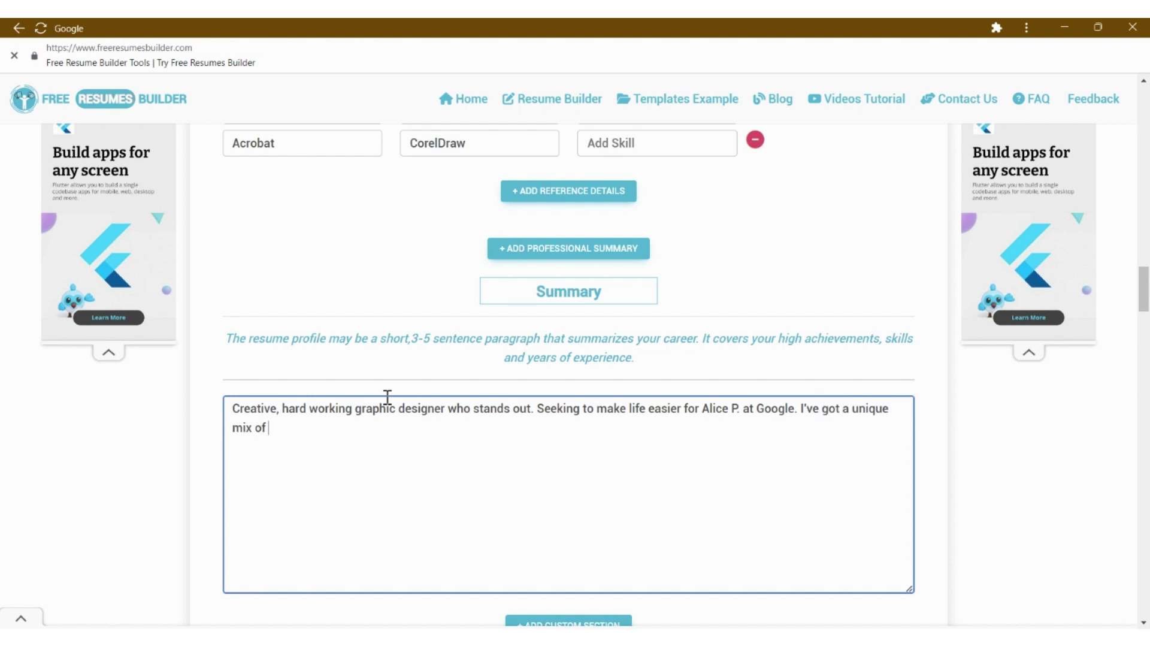
{"action": "type", "text": "Cre"}
{"action": "type", "text": "reativity, time management"}
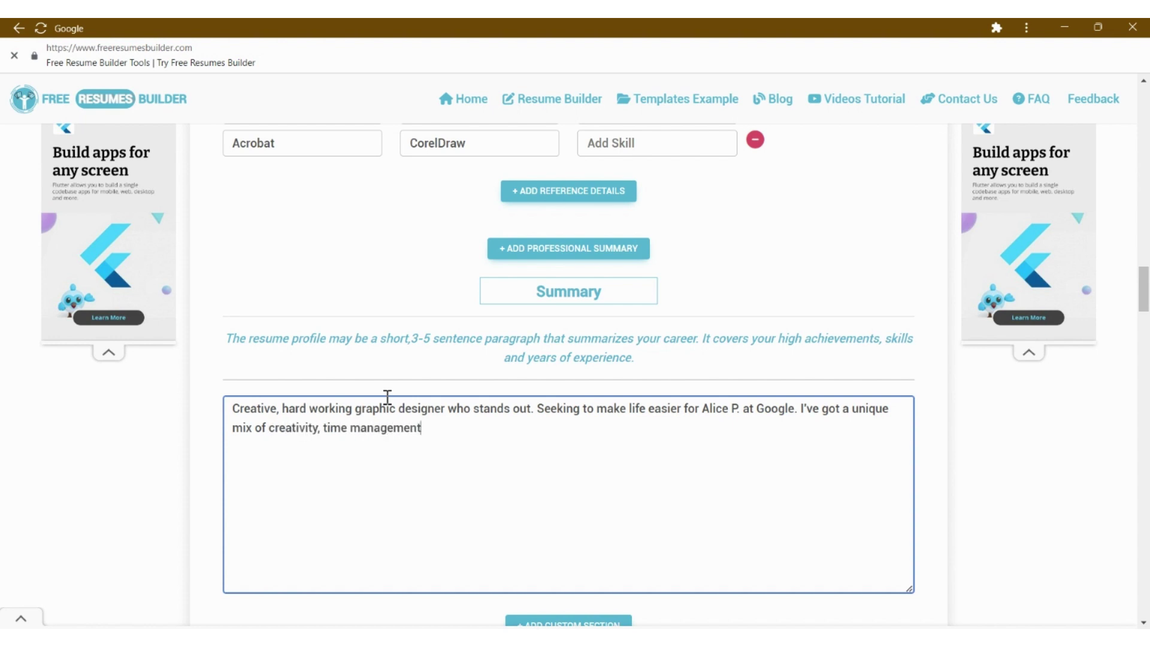
{"action": "type", "text": ", problem solving, "}
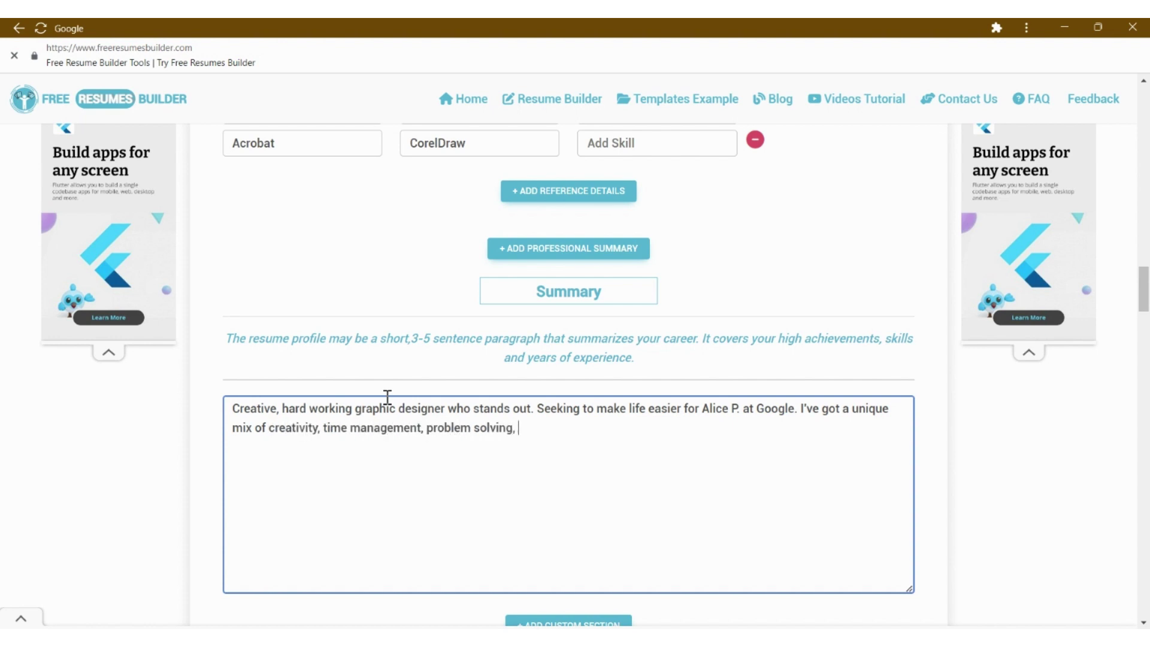
{"action": "type", "text": "and technical skill"}
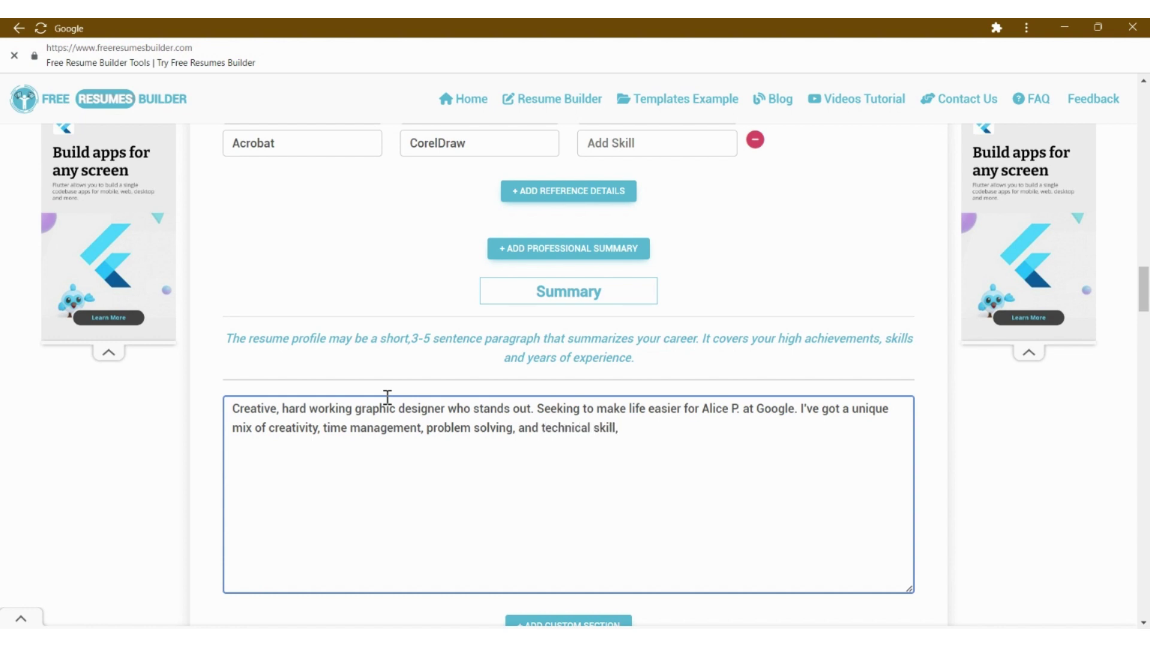
{"action": "type", "text": " proven by 10+ years of e"}
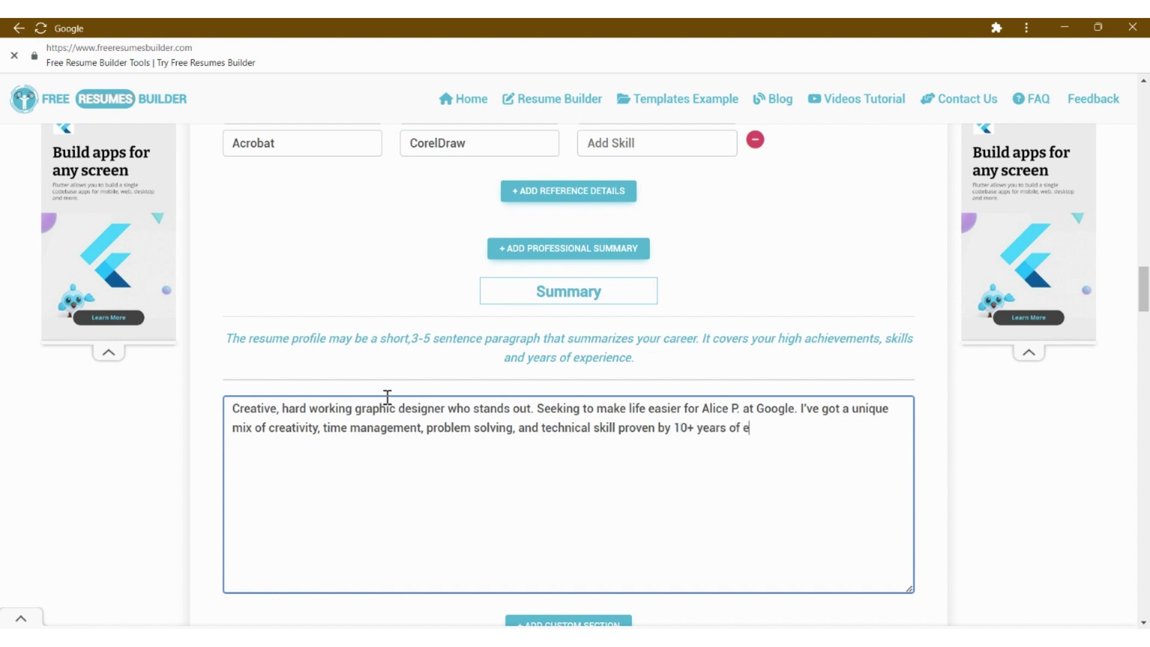
{"action": "type", "text": "xperience "}
{"action": "type", "text": " Excellent c"}
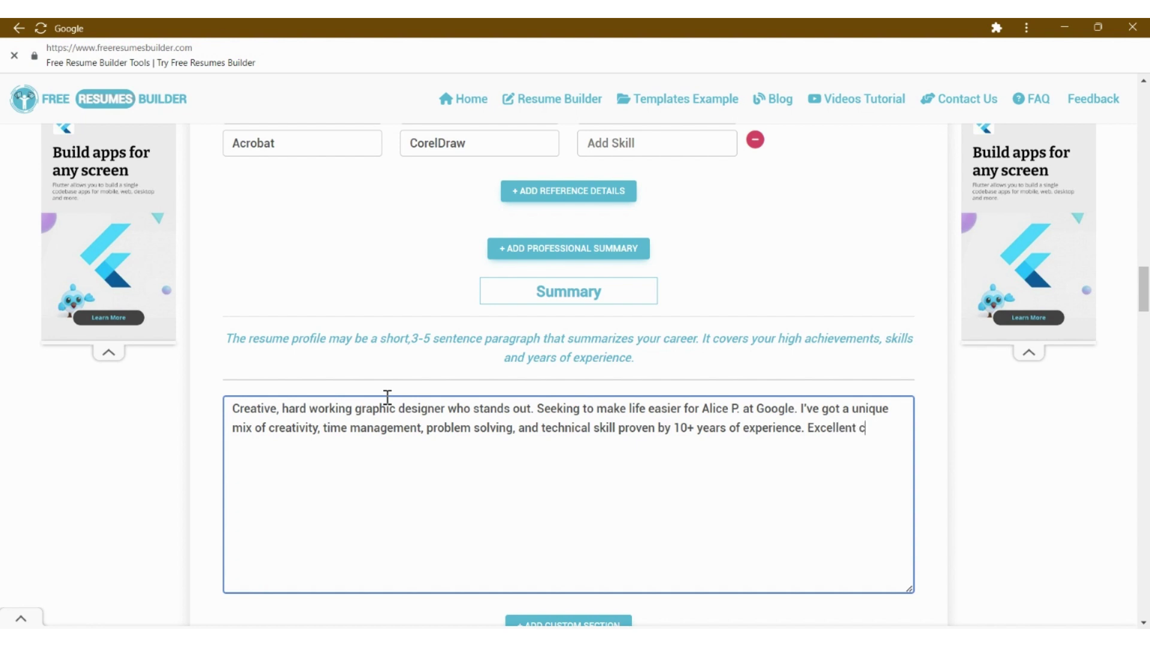
{"action": "type", "text": "omunication skills"}
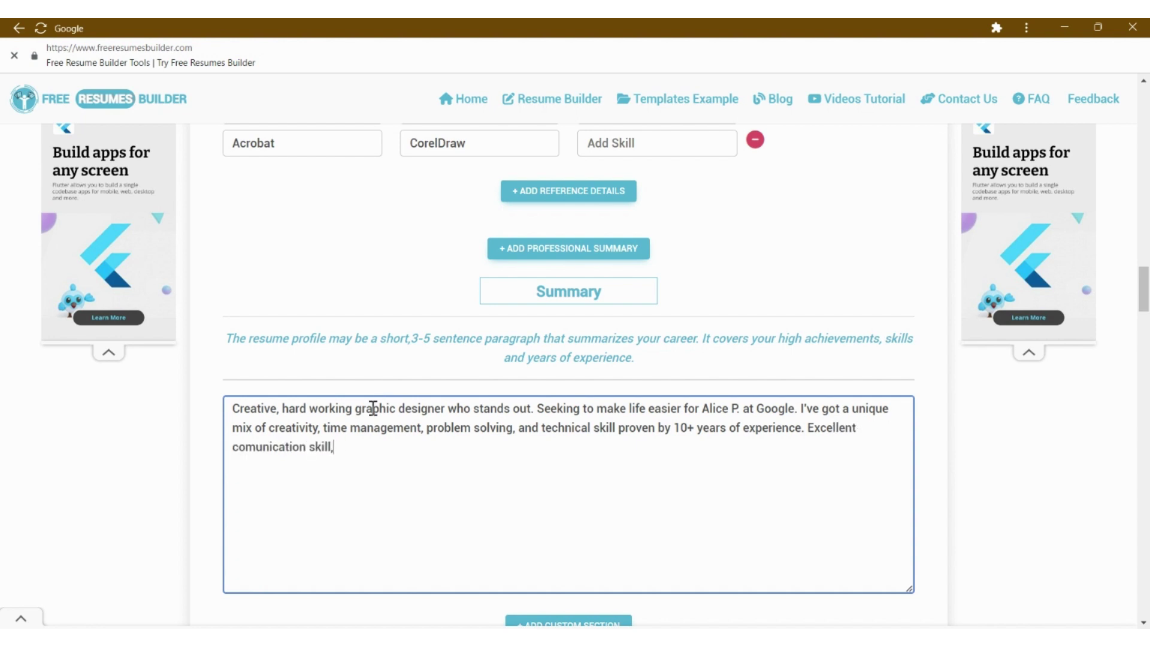
{"action": "type", "text": "quick to grasp the bigger picture."}
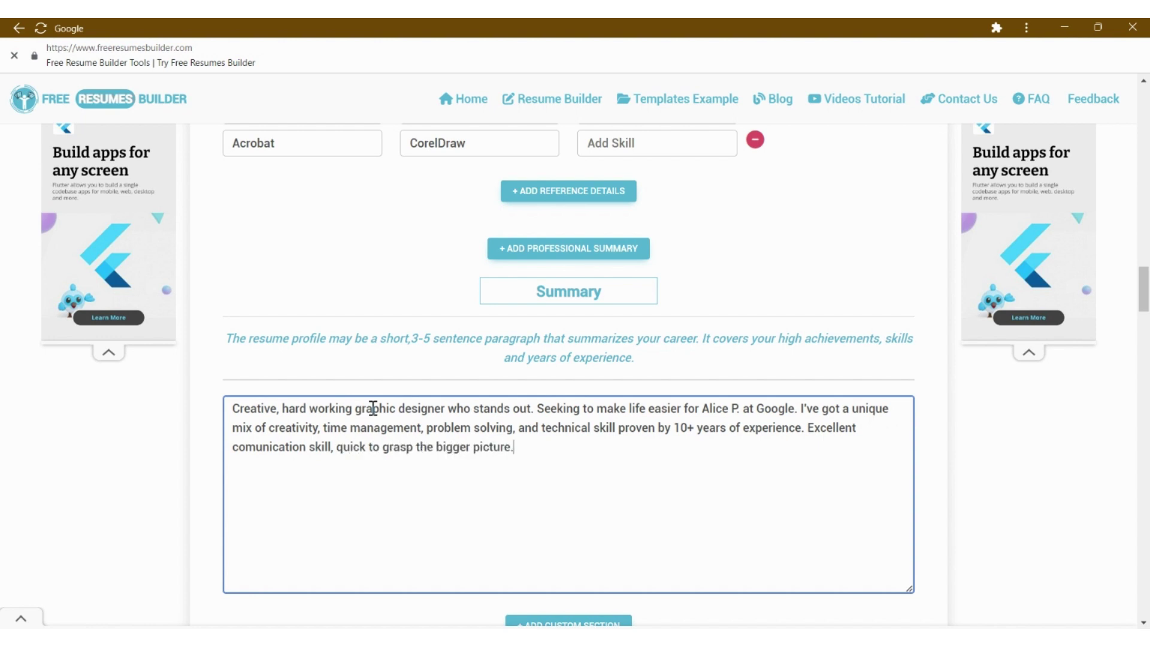
- Submit the resume details and dismiss the templates page's instructions notice
{"action": "scroll", "coordinate": [415, 322], "scroll_direction": "down", "scroll_amount": 5}
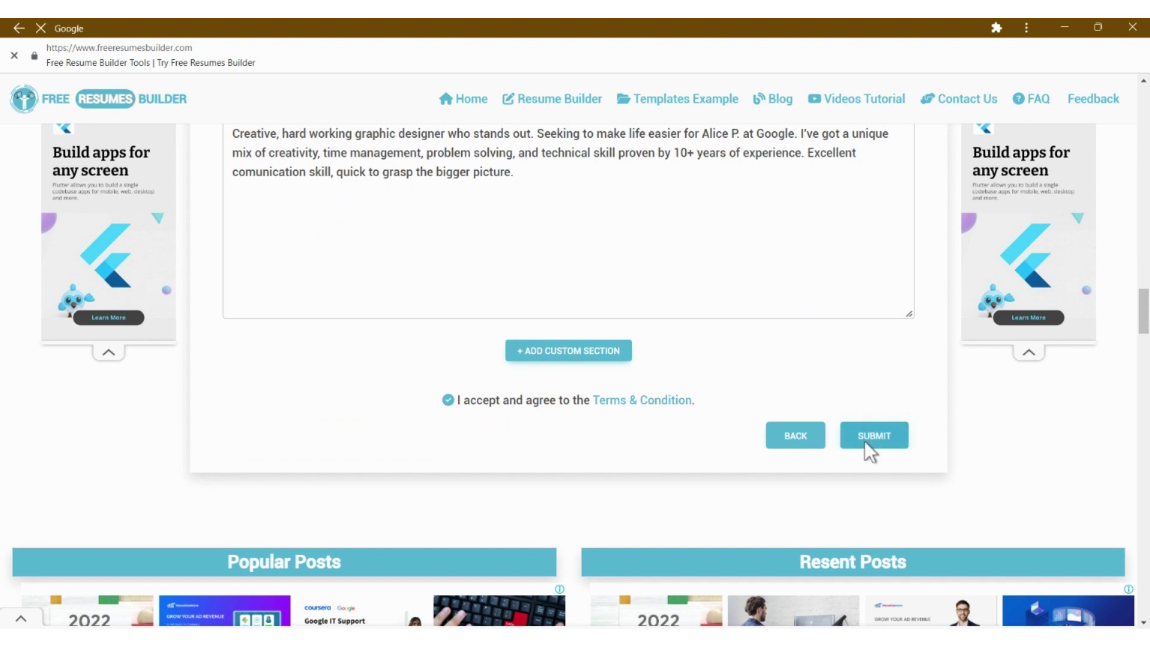
{"action": "left_click", "coordinate": [866, 444]}
{"action": "left_click", "coordinate": [821, 457]}
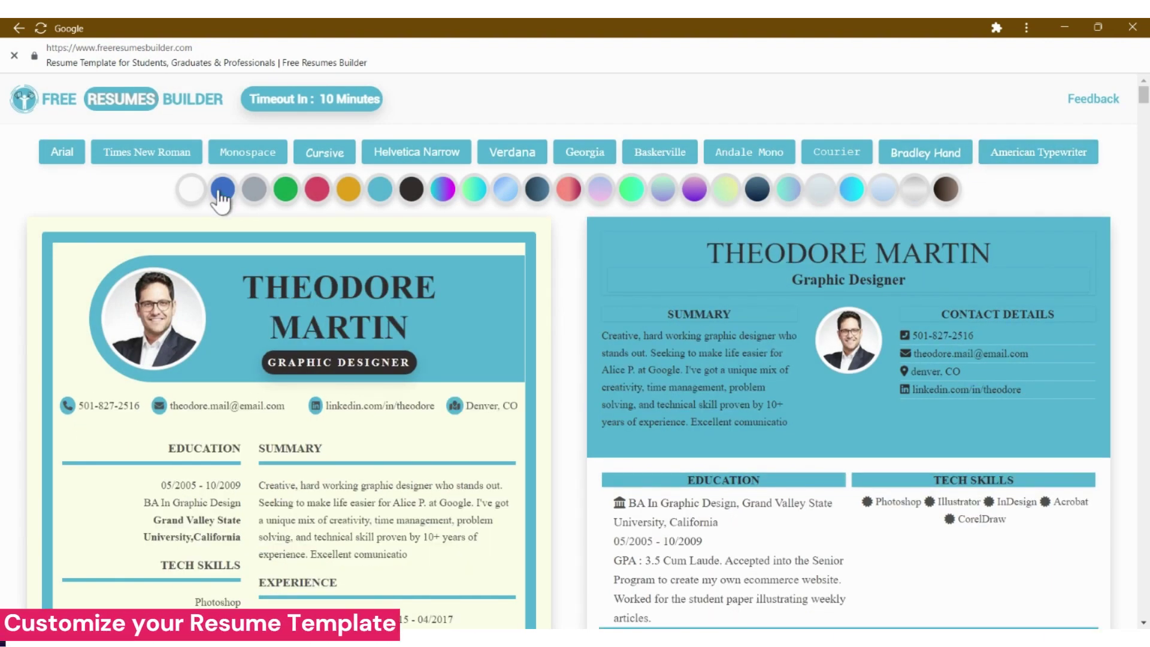
- Switch the resume accent colour to white and browse the templates
{"action": "left_click", "coordinate": [183, 187]}
{"action": "scroll", "coordinate": [181, 183], "scroll_direction": "down", "scroll_amount": 15}
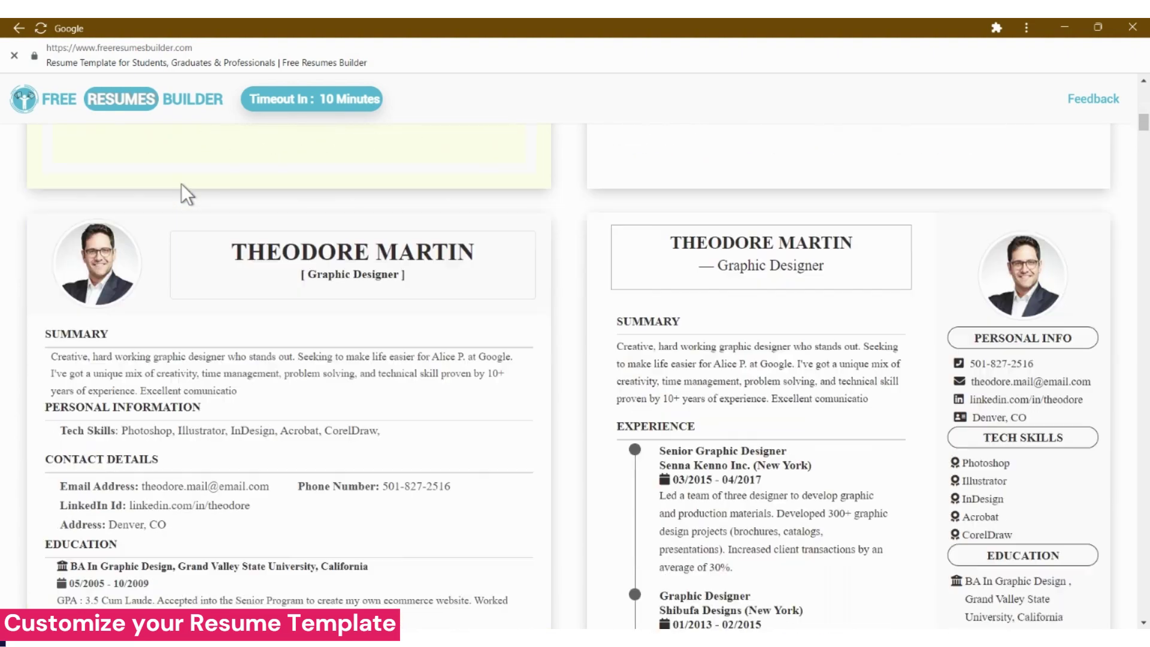
{"action": "scroll", "coordinate": [181, 184], "scroll_direction": "down", "scroll_amount": 10}
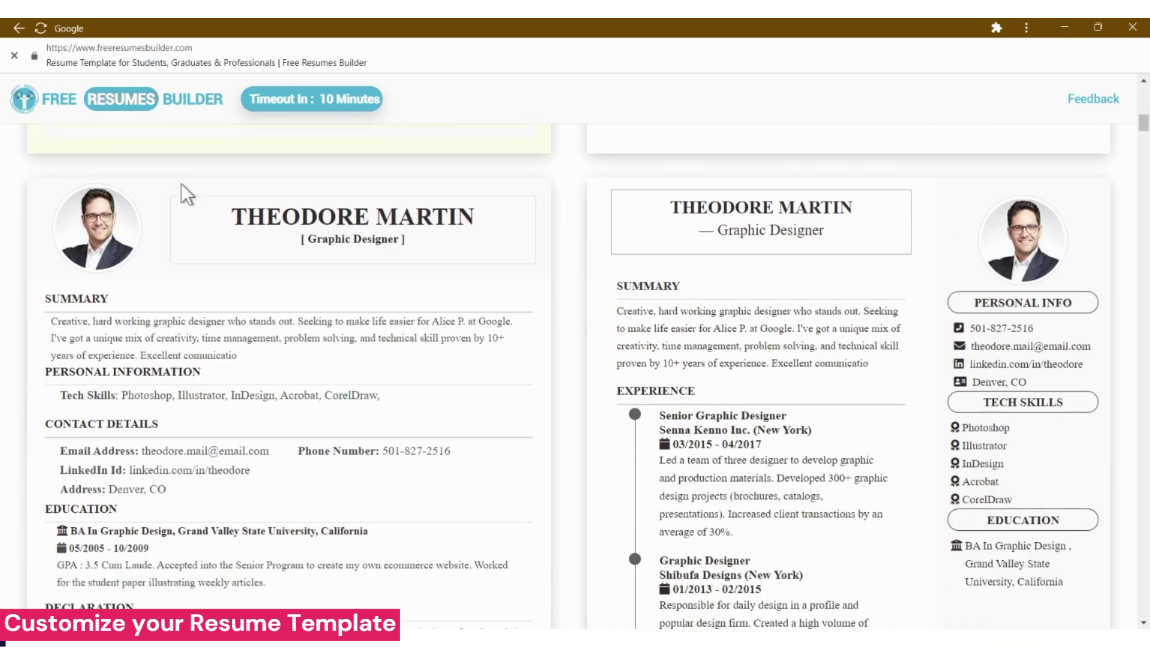
{"action": "scroll", "coordinate": [181, 183], "scroll_direction": "up", "scroll_amount": 20}
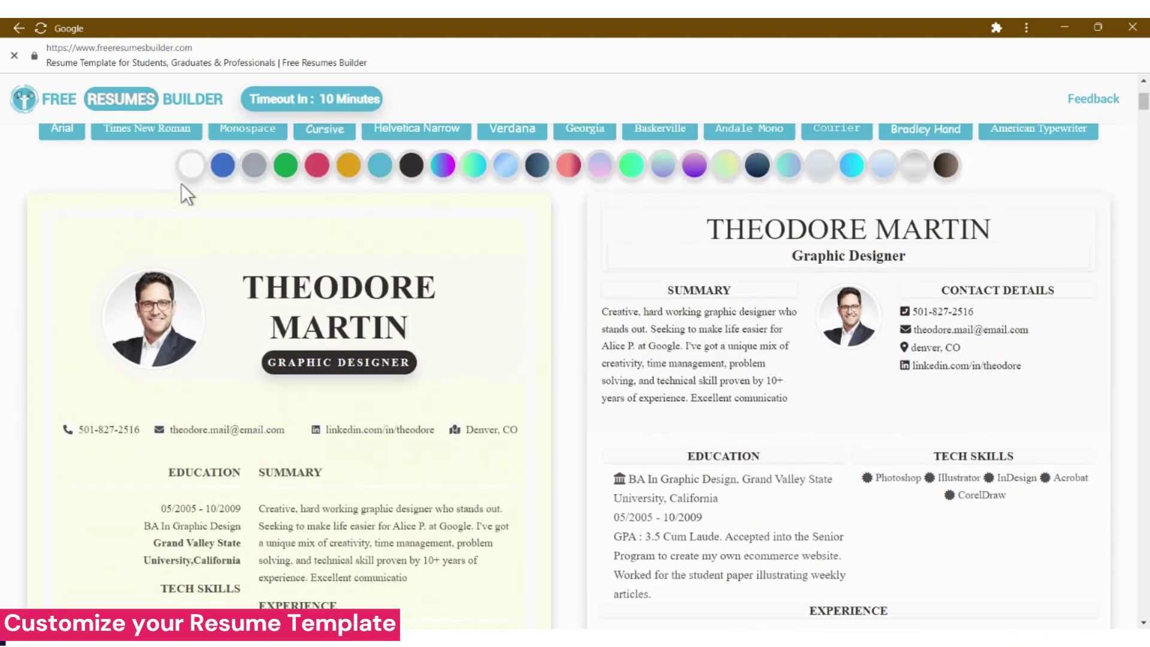
{"action": "scroll", "coordinate": [181, 184], "scroll_direction": "down", "scroll_amount": 3}
{"action": "scroll", "coordinate": [182, 184], "scroll_direction": "down", "scroll_amount": 6}
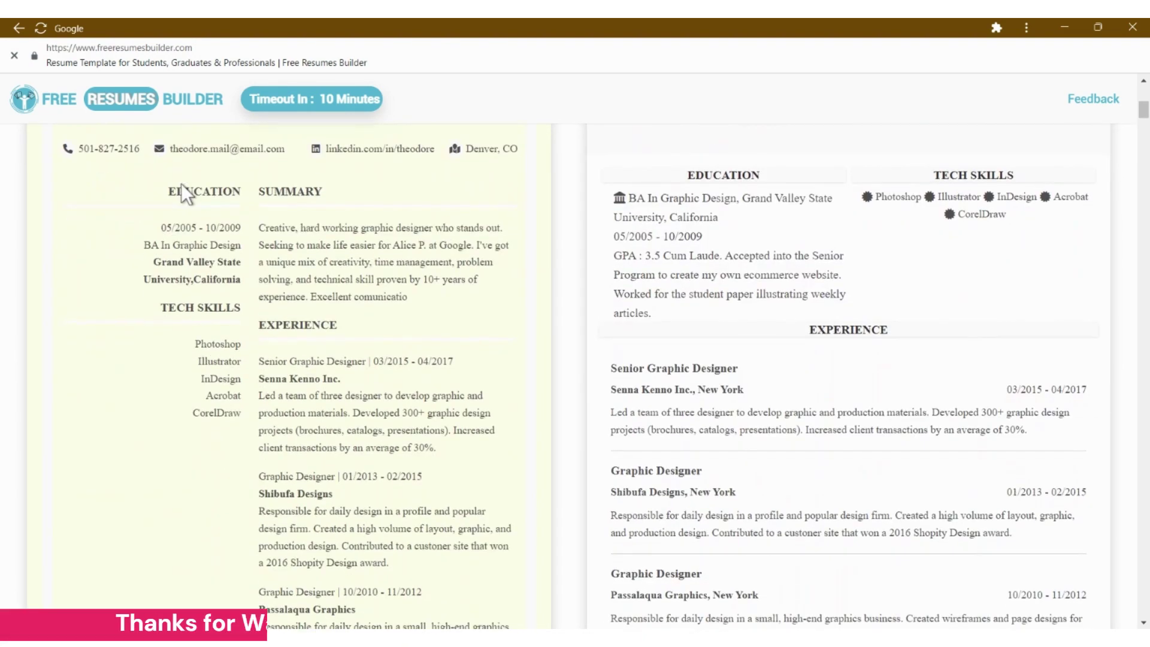
{"action": "scroll", "coordinate": [181, 184], "scroll_direction": "up", "scroll_amount": 7}
{"action": "scroll", "coordinate": [181, 184], "scroll_direction": "down", "scroll_amount": 10}
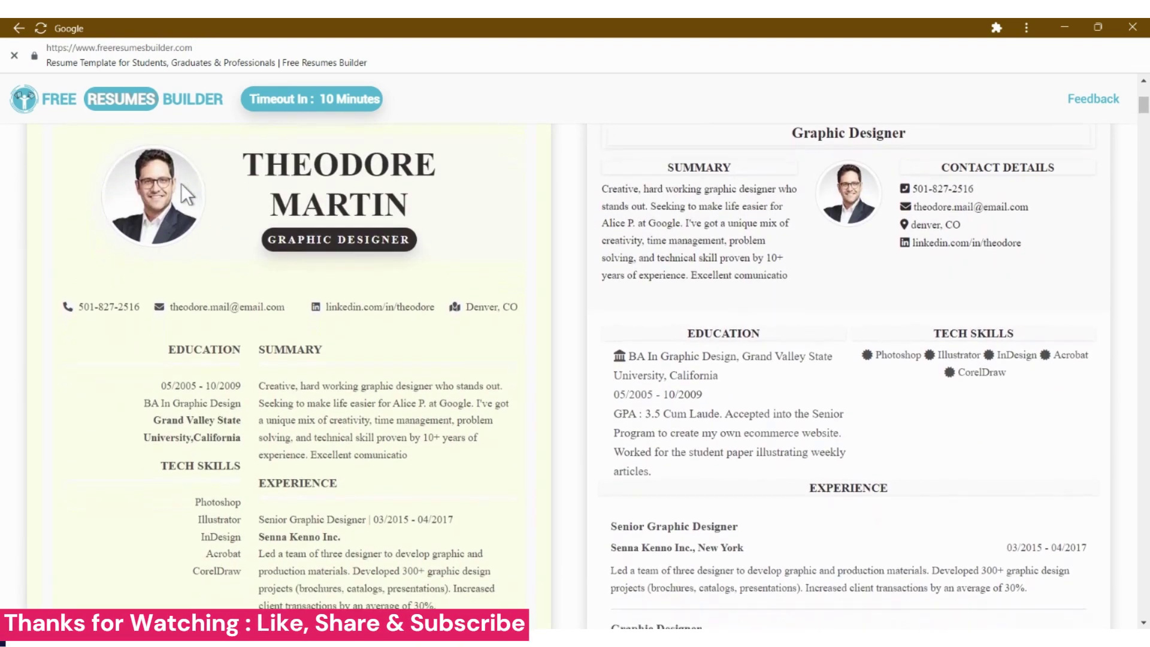
{"action": "scroll", "coordinate": [181, 184], "scroll_direction": "down", "scroll_amount": 10}
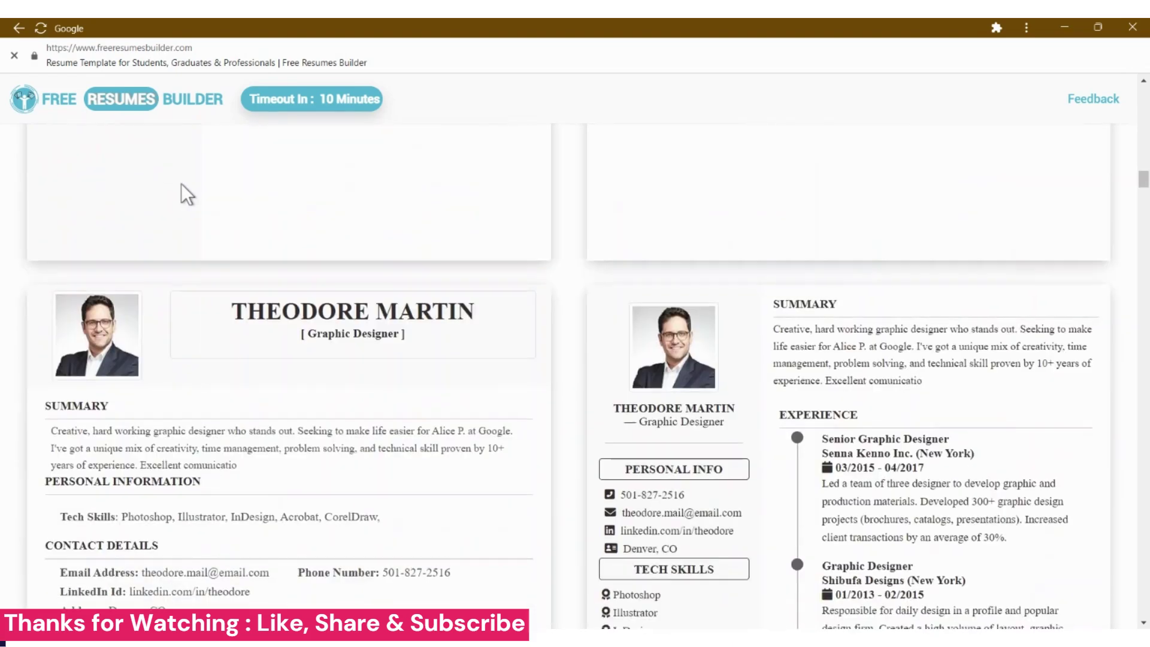
{"action": "scroll", "coordinate": [181, 184], "scroll_direction": "down", "scroll_amount": 10}
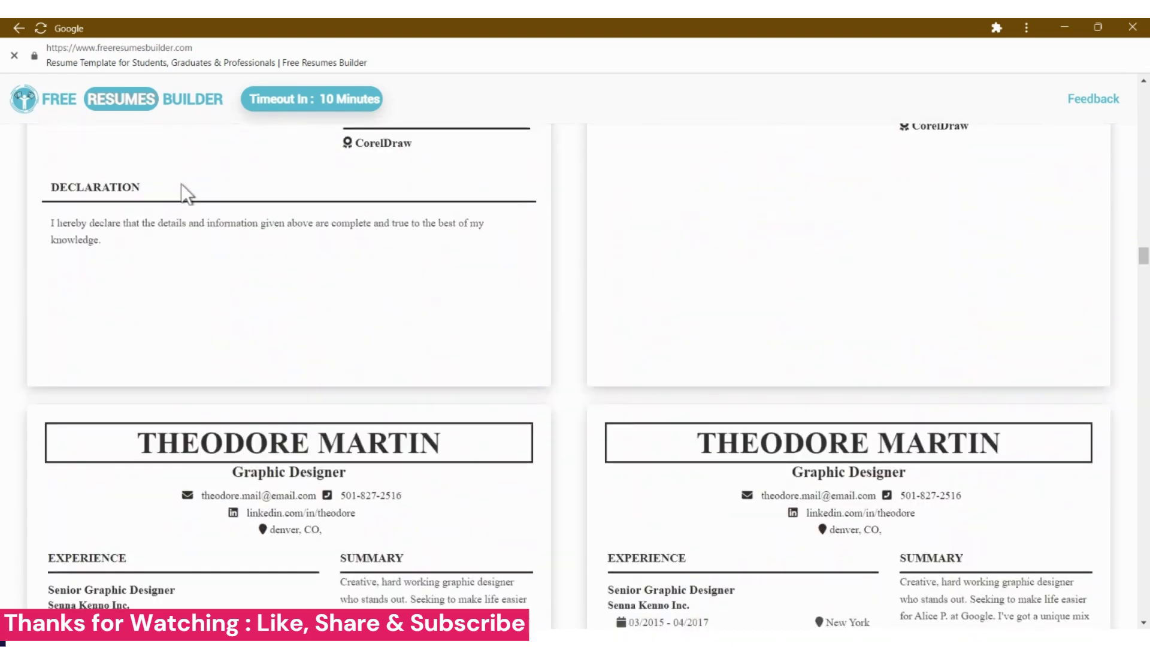
{"action": "scroll", "coordinate": [181, 183], "scroll_direction": "down", "scroll_amount": 10}
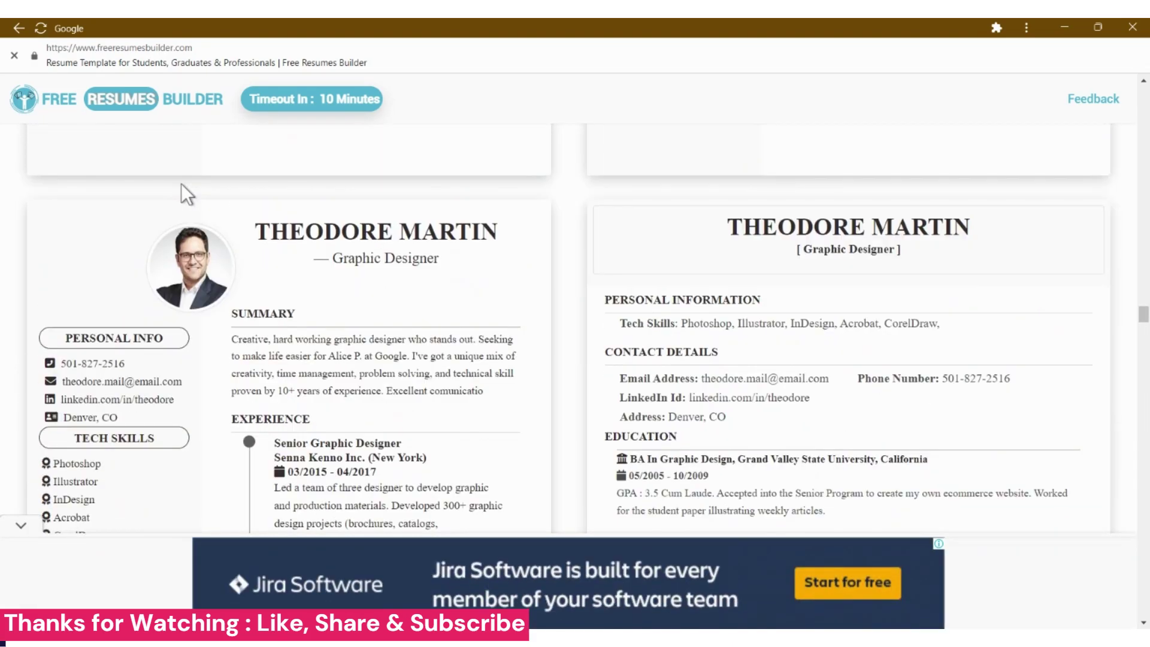
{"action": "scroll", "coordinate": [181, 183], "scroll_direction": "down", "scroll_amount": 10}
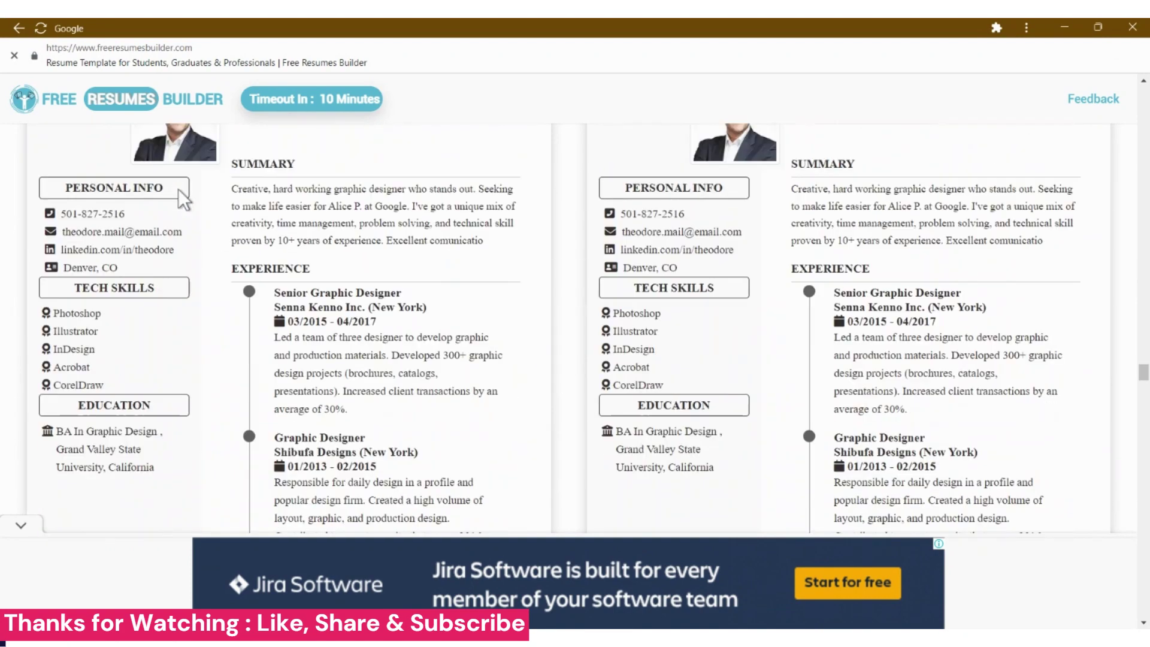
{"action": "scroll", "coordinate": [282, 254], "scroll_direction": "down", "scroll_amount": 10}
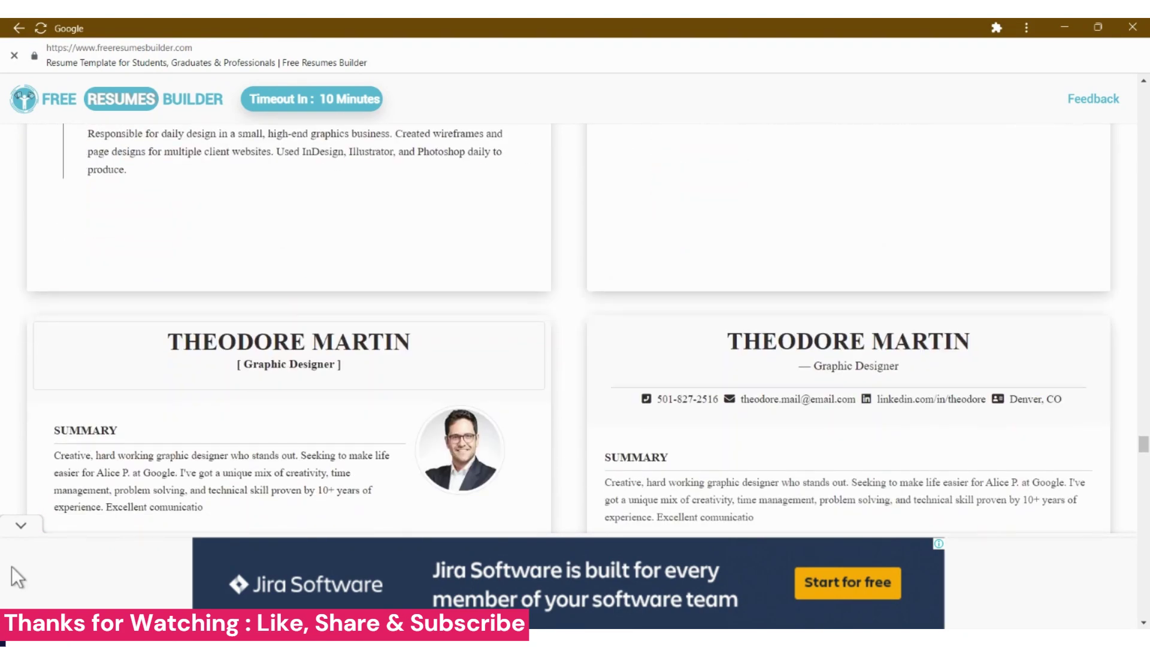
- Collapse the bottom advertisement banner and scroll down to the centred-photo timeline template
{"action": "left_click", "coordinate": [20, 526]}
{"action": "scroll", "coordinate": [182, 429], "scroll_direction": "down", "scroll_amount": 5}
{"action": "scroll", "coordinate": [183, 429], "scroll_direction": "up", "scroll_amount": 2}
{"action": "scroll", "coordinate": [182, 429], "scroll_direction": "down", "scroll_amount": 9}
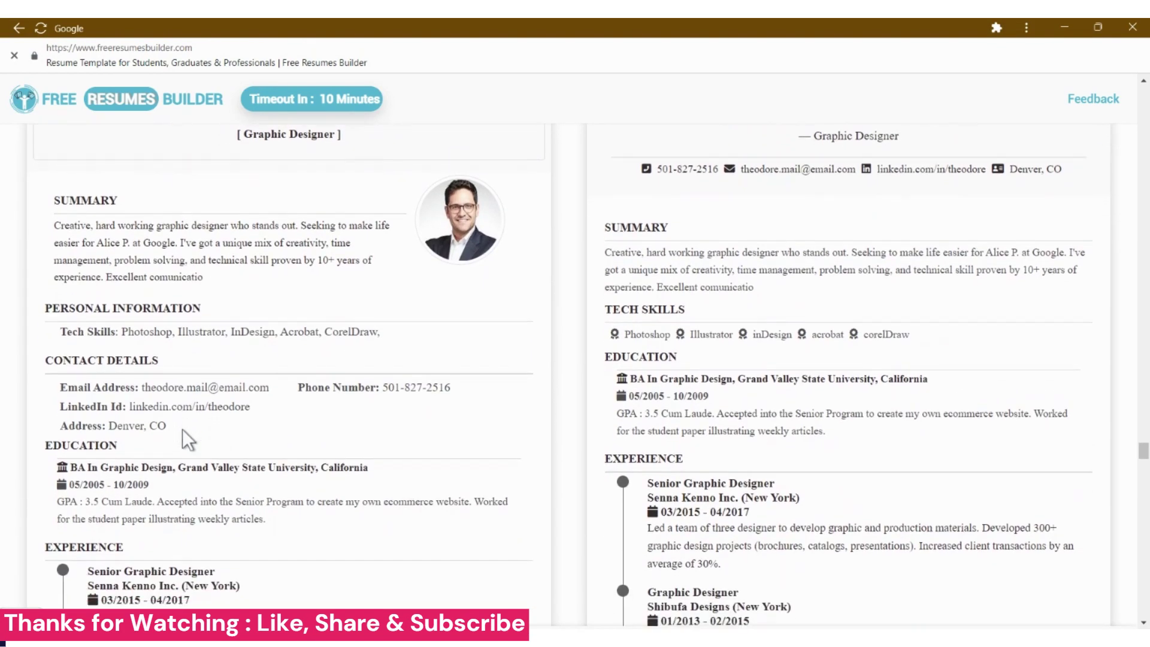
{"action": "left_click", "coordinate": [272, 218]}
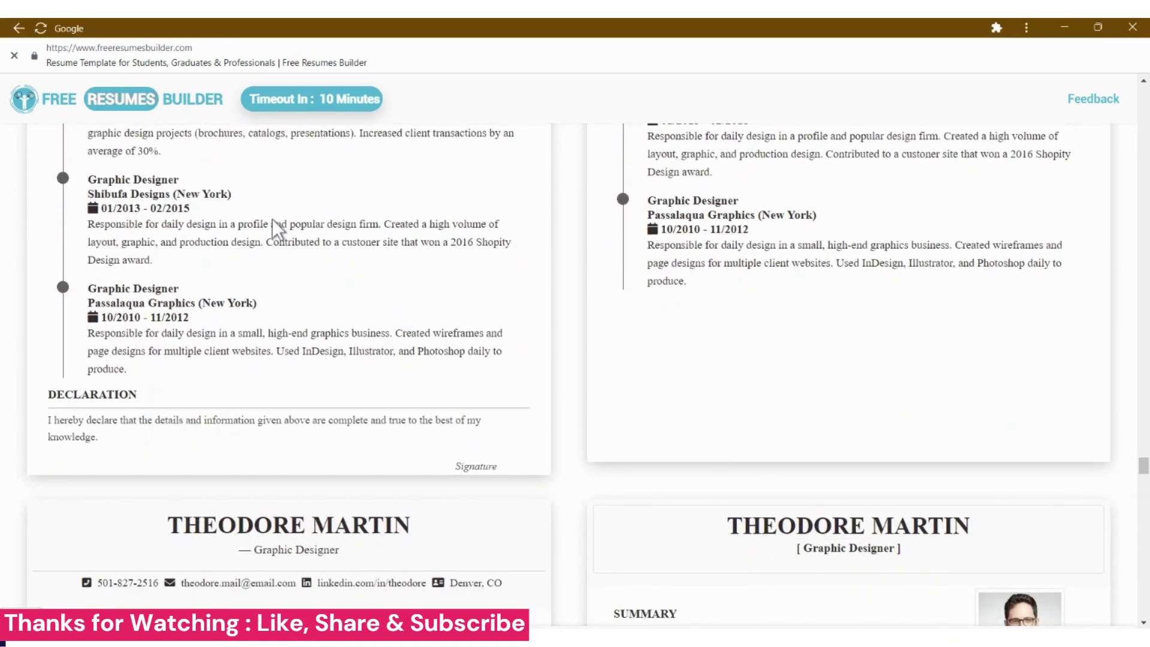
{"action": "scroll", "coordinate": [272, 218], "scroll_direction": "down", "scroll_amount": 20}
{"action": "scroll", "coordinate": [272, 218], "scroll_direction": "down", "scroll_amount": 20}
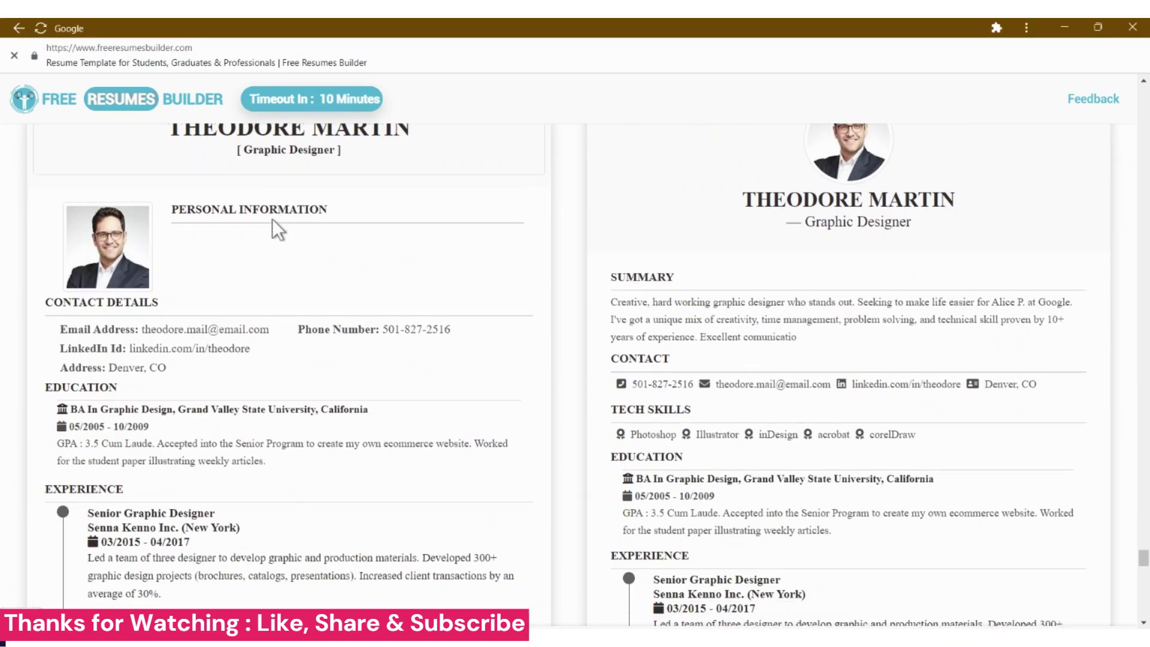
{"action": "scroll", "coordinate": [272, 218], "scroll_direction": "down", "scroll_amount": 1}
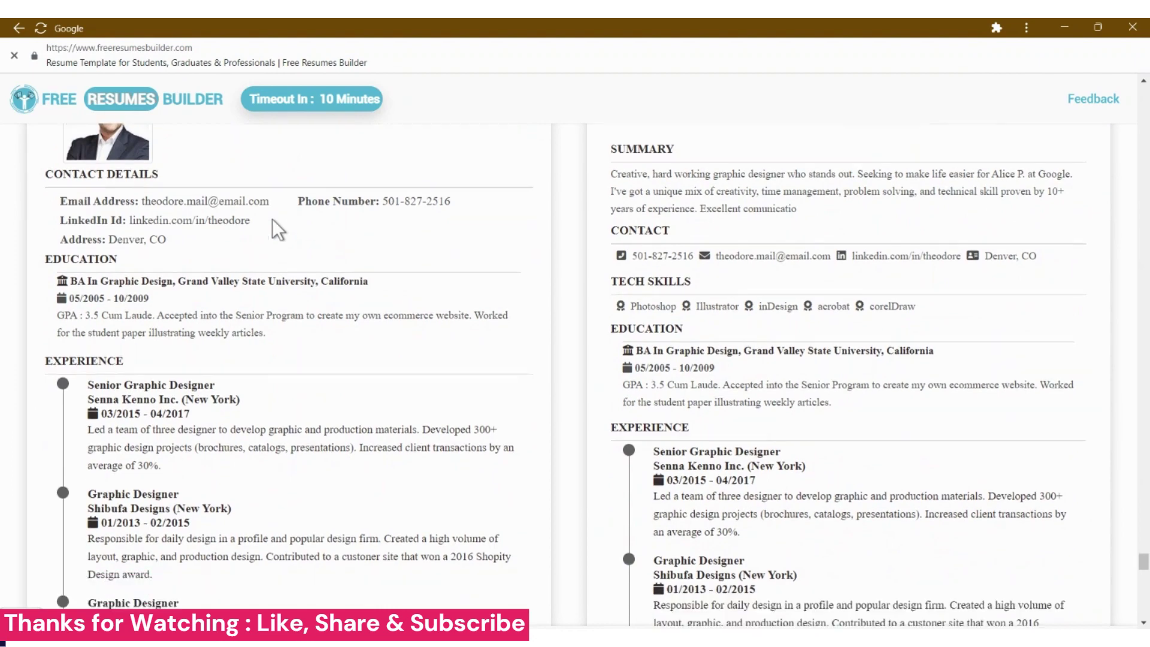
{"action": "scroll", "coordinate": [272, 218], "scroll_direction": "down", "scroll_amount": 3}
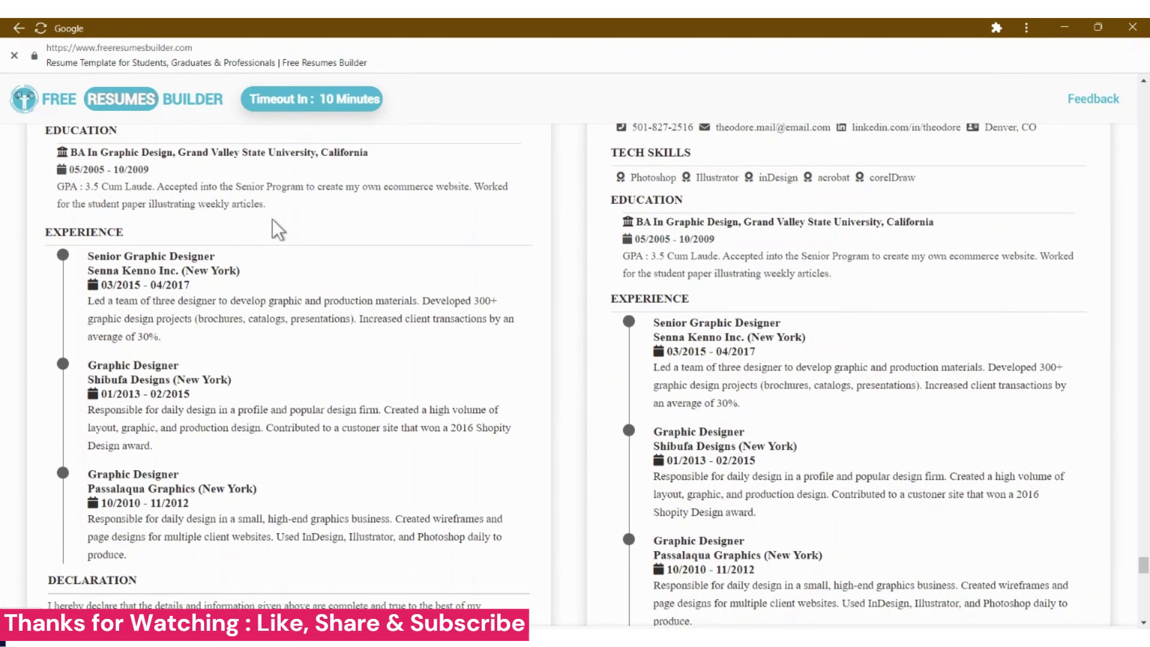
{"action": "scroll", "coordinate": [272, 218], "scroll_direction": "down", "scroll_amount": 7}
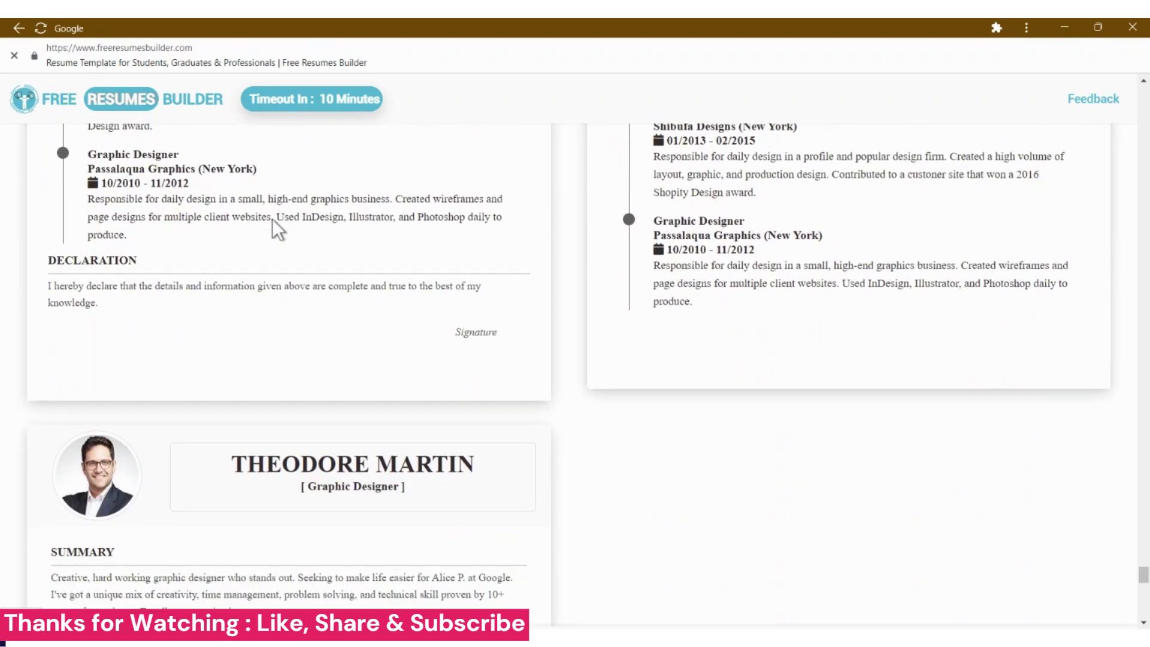
- Save the centred-photo timeline template as a PDF and dismiss the instructions notice
{"action": "left_click", "coordinate": [676, 368]}
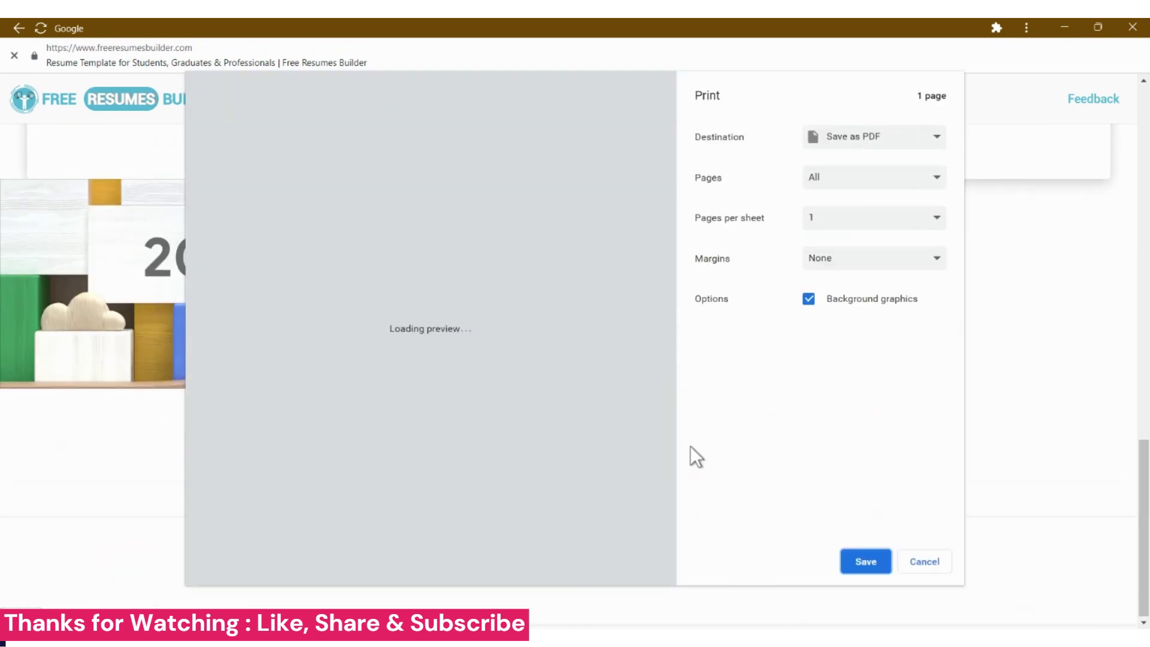
{"action": "left_click", "coordinate": [867, 563]}
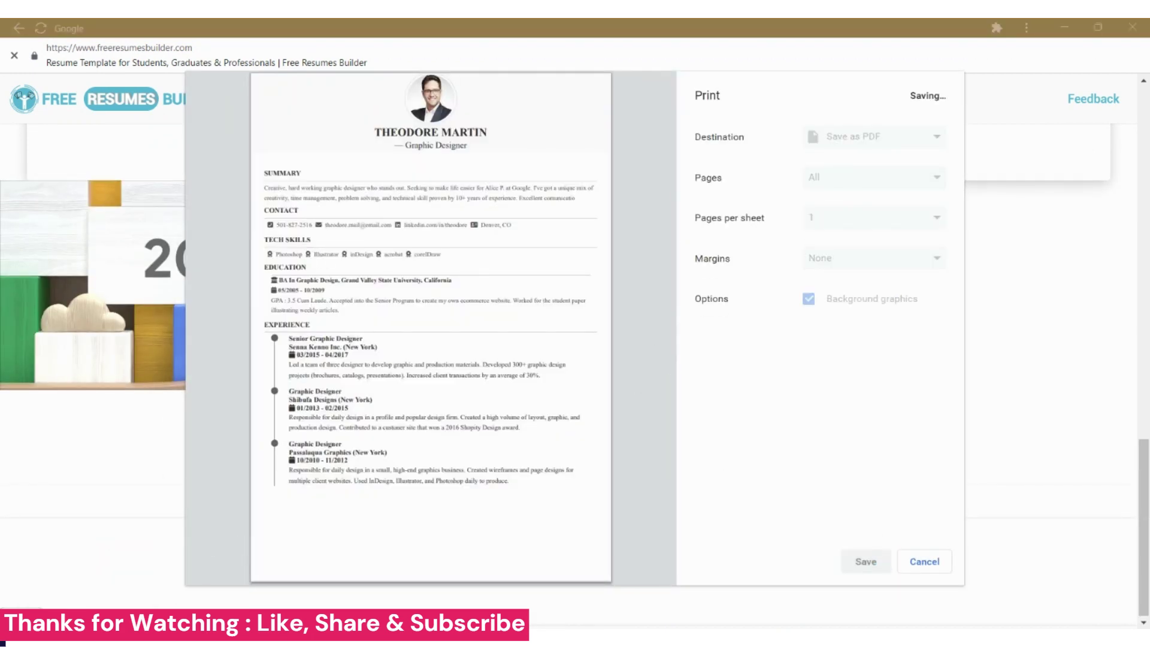
{"action": "scroll", "coordinate": [63, 467], "scroll_direction": "up", "scroll_amount": 3}
{"action": "left_click", "coordinate": [819, 451]}
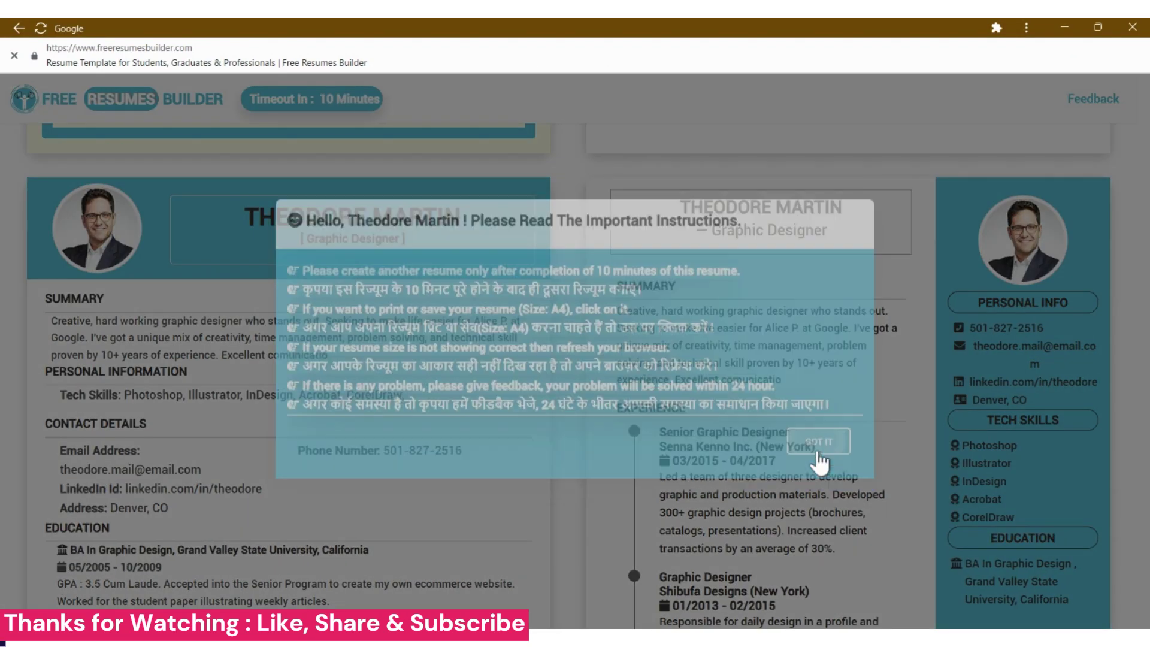
- Try Times New Roman and the gold, blue, purple and green swatches, settling on dark
{"action": "left_click", "coordinate": [199, 362]}
{"action": "left_click", "coordinate": [348, 398]}
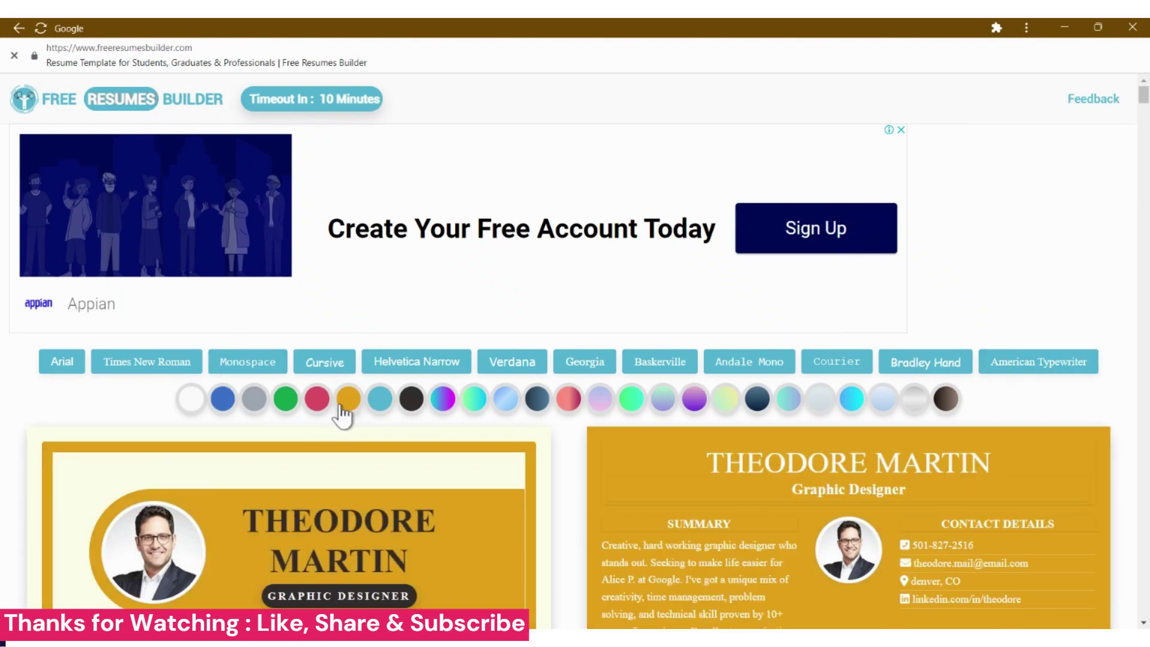
{"action": "left_click", "coordinate": [231, 400]}
{"action": "left_click", "coordinate": [408, 400]}
{"action": "left_click", "coordinate": [441, 400]}
{"action": "left_click", "coordinate": [478, 401]}
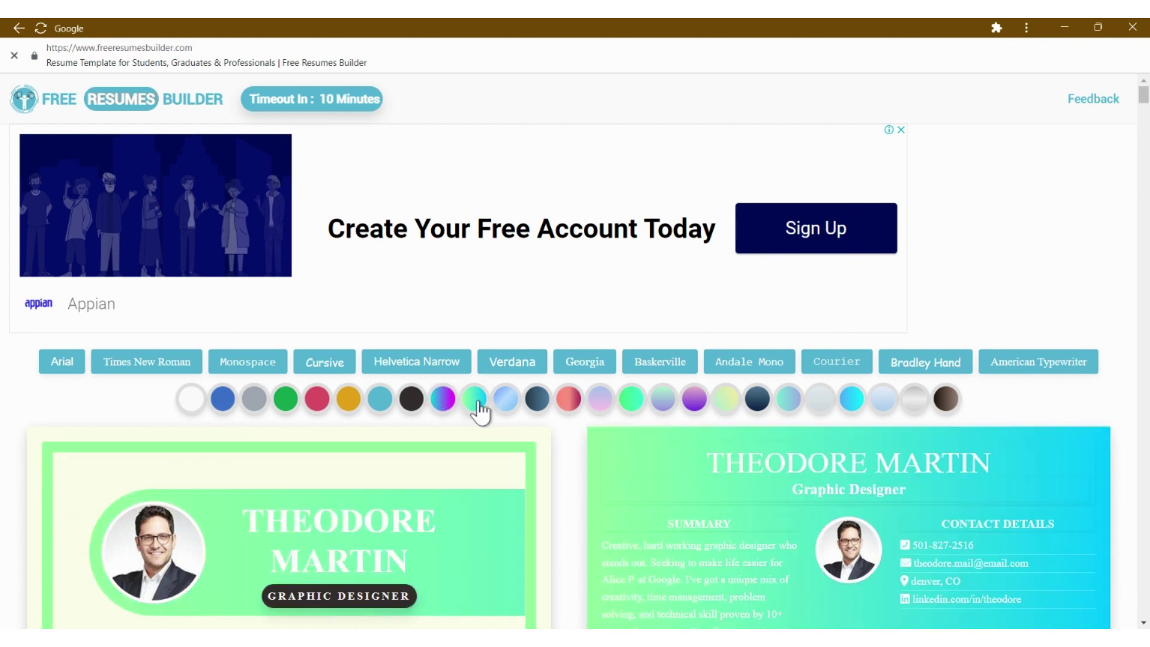
{"action": "left_click", "coordinate": [411, 399]}
{"action": "scroll", "coordinate": [404, 403], "scroll_direction": "down", "scroll_amount": 5}
{"action": "scroll", "coordinate": [238, 103], "scroll_direction": "up", "scroll_amount": 1}
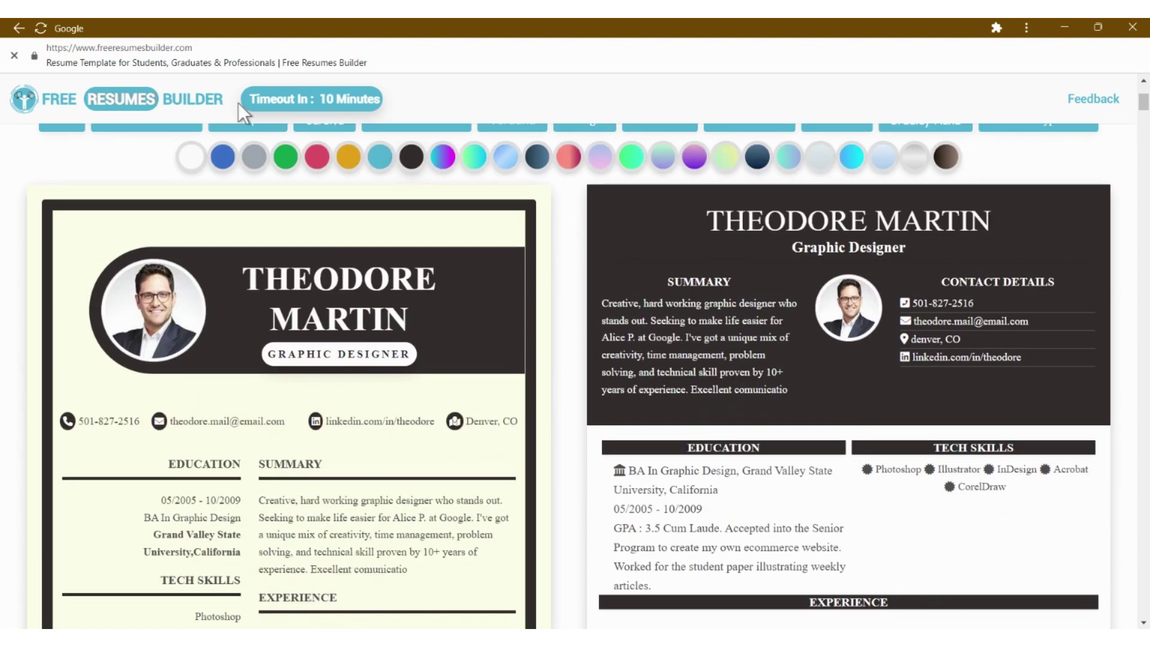
{"action": "scroll", "coordinate": [238, 103], "scroll_direction": "up", "scroll_amount": 1}
- Try the Monospace, Times New Roman and Andale Mono fonts, then settle on Georgia
{"action": "left_click", "coordinate": [229, 157]}
{"action": "left_click", "coordinate": [157, 162]}
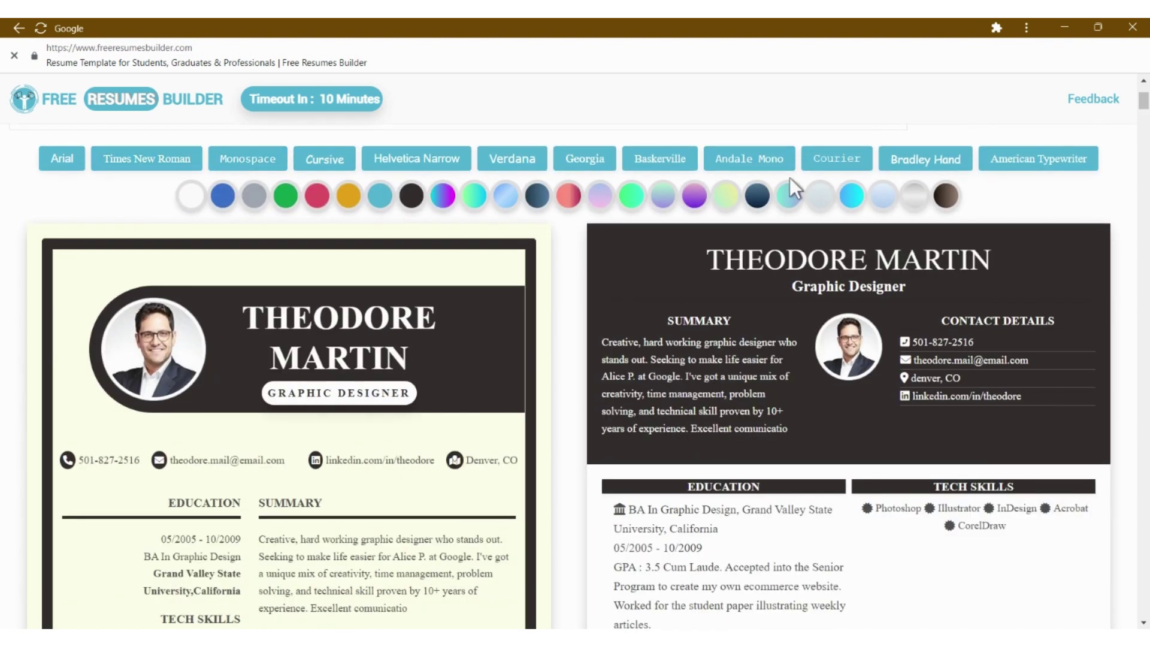
{"action": "left_click", "coordinate": [749, 159]}
{"action": "left_click", "coordinate": [585, 159]}
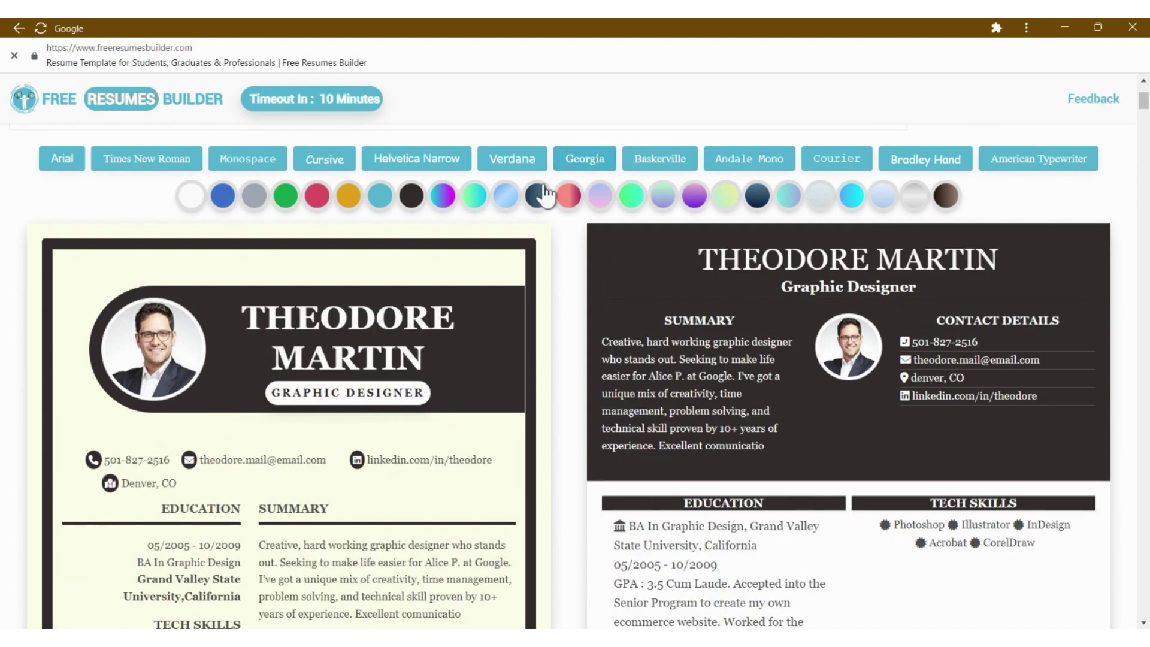
{"action": "scroll", "coordinate": [645, 309], "scroll_direction": "down", "scroll_amount": 10}
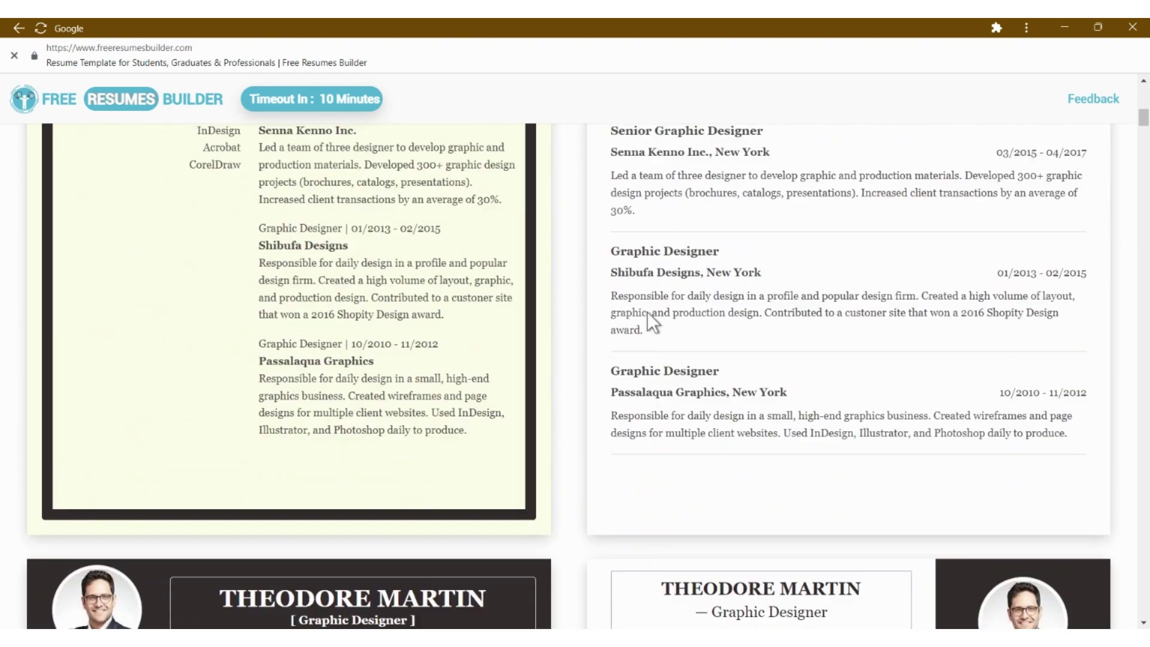
{"action": "scroll", "coordinate": [647, 310], "scroll_direction": "up", "scroll_amount": 8}
- Save the dark rounded-banner template as a PDF and dismiss the instructions notice
{"action": "left_click", "coordinate": [352, 341]}
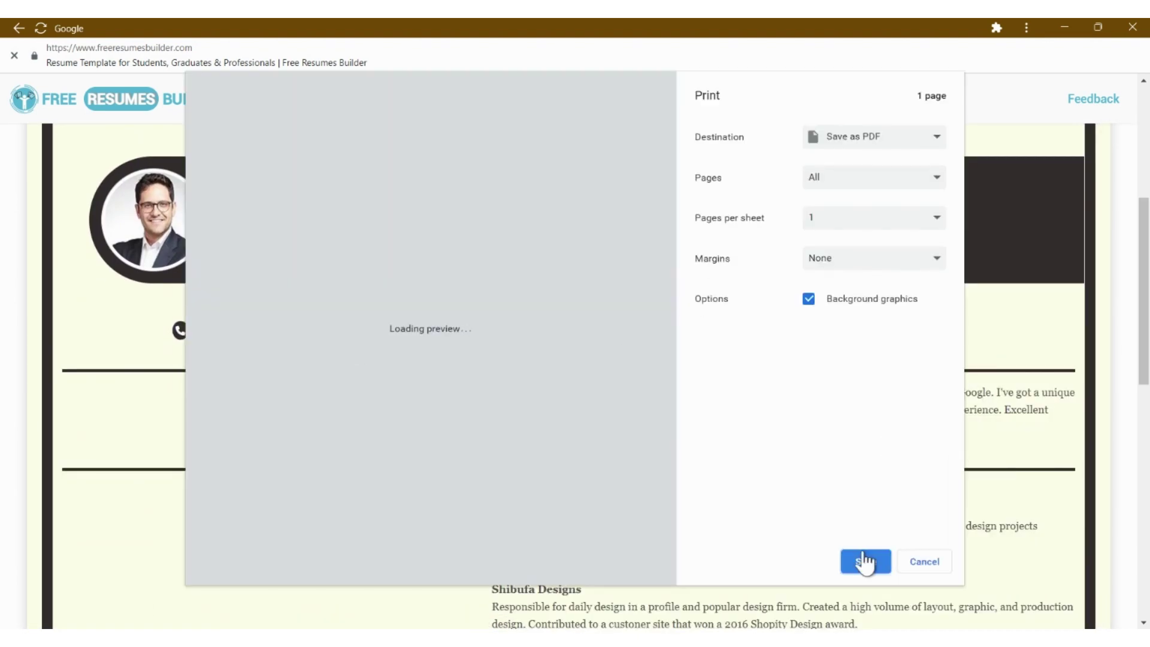
{"action": "left_click", "coordinate": [865, 562]}
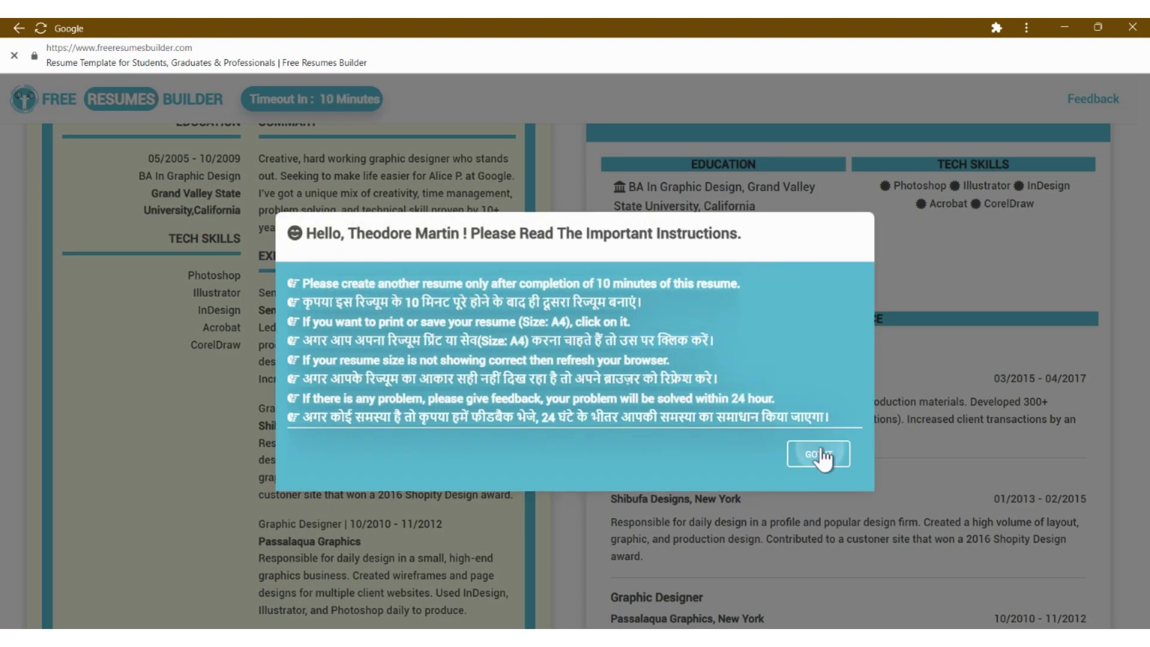
{"action": "left_click", "coordinate": [820, 457]}
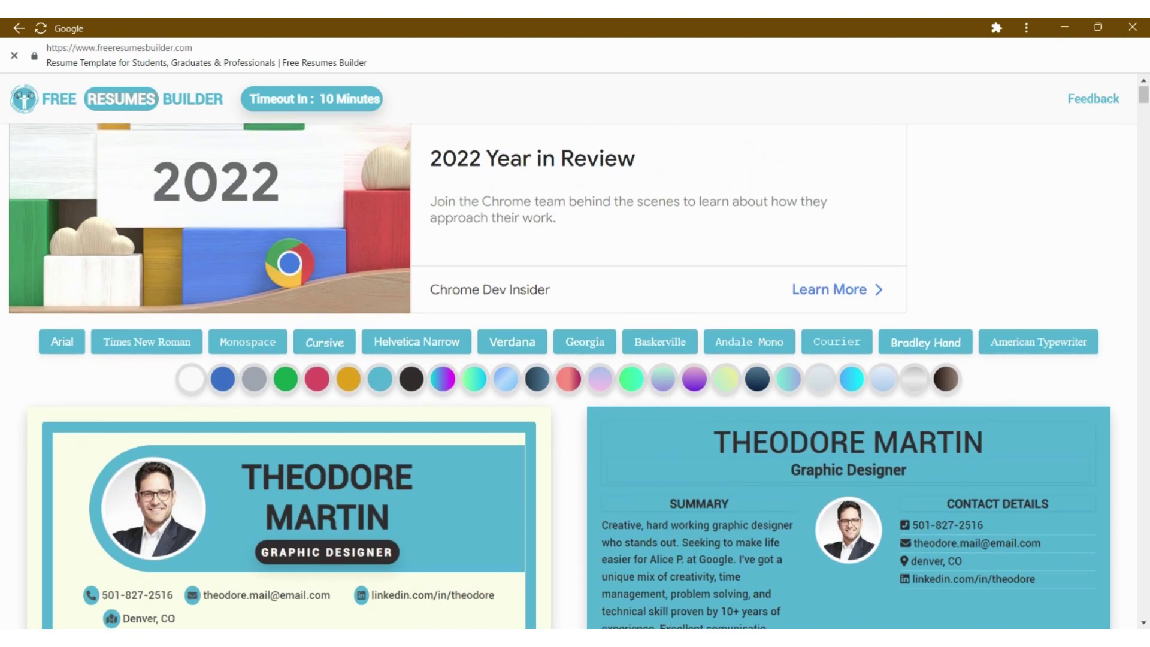